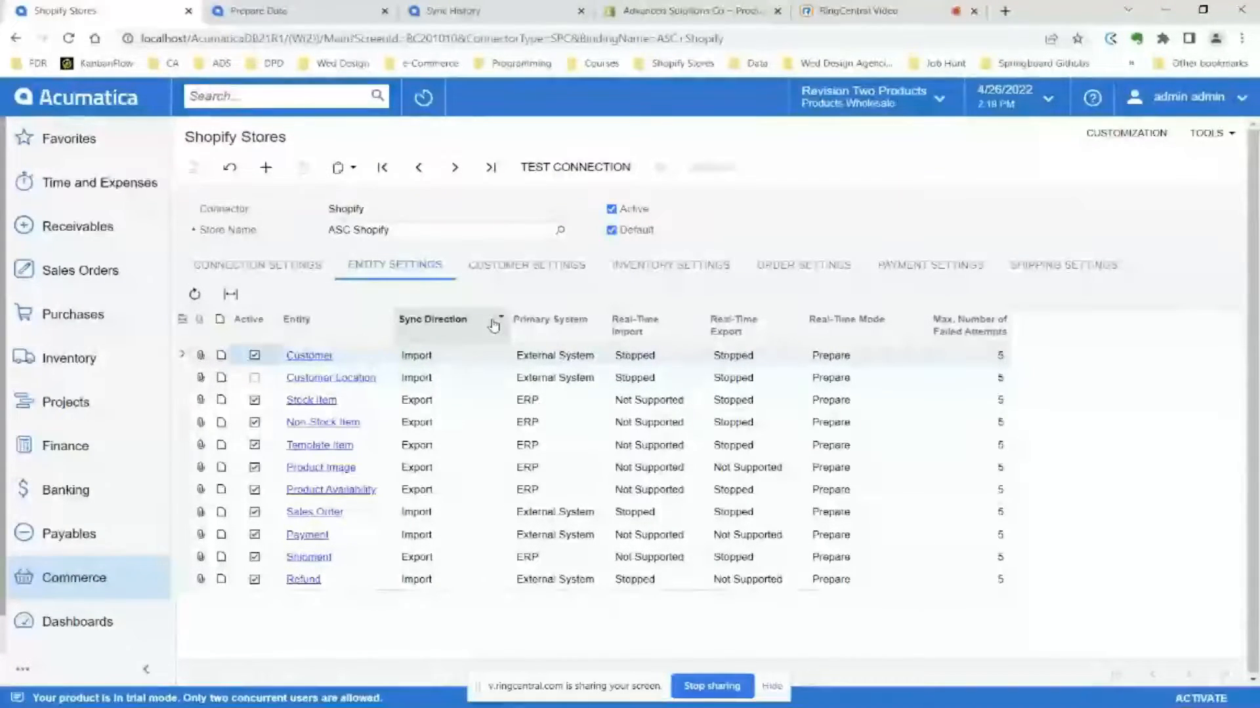
# - Examine the ASC Shopify store's inventory settings, including the choices for default visibility and default availability
pyautogui.click(444, 358)
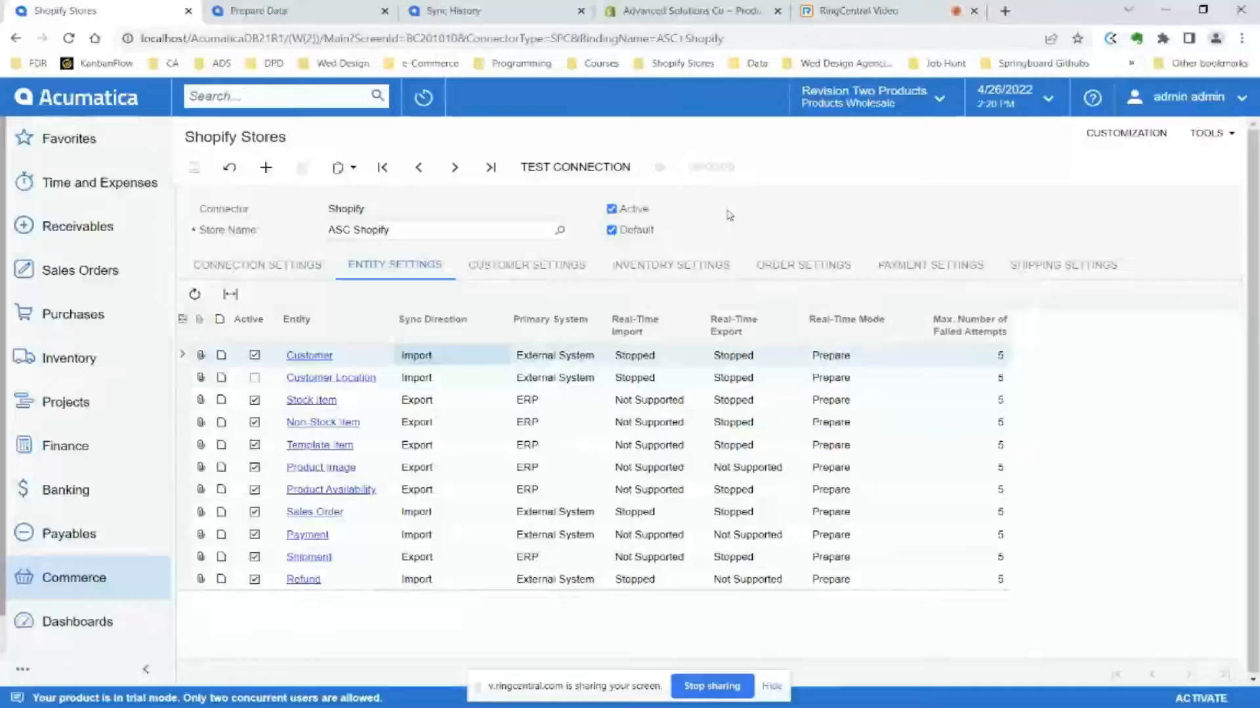
pyautogui.click(672, 264)
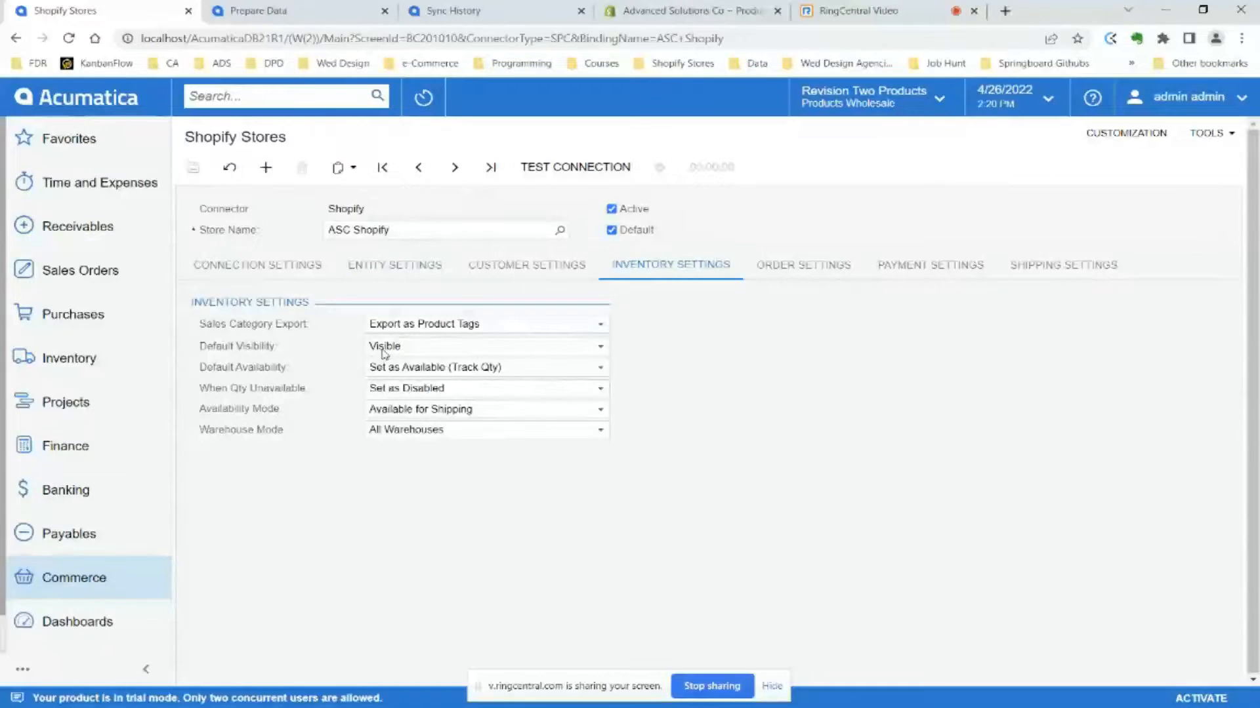
pyautogui.click(383, 352)
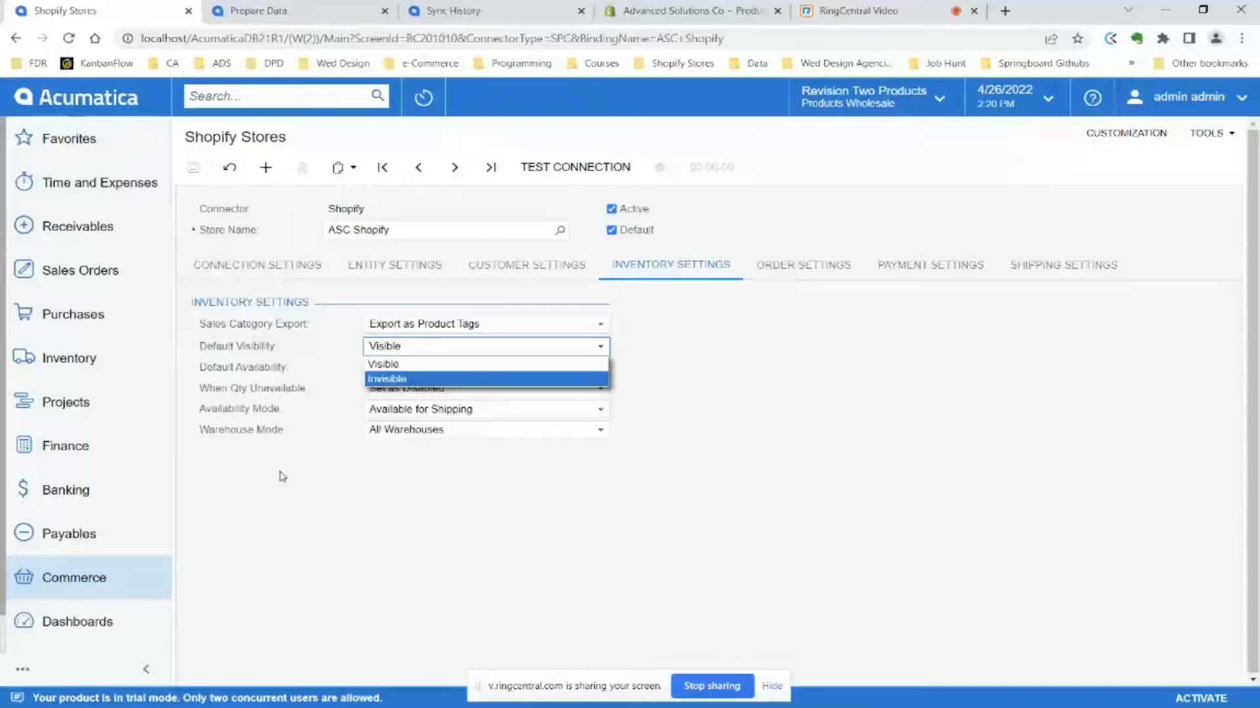
pyautogui.click(420, 367)
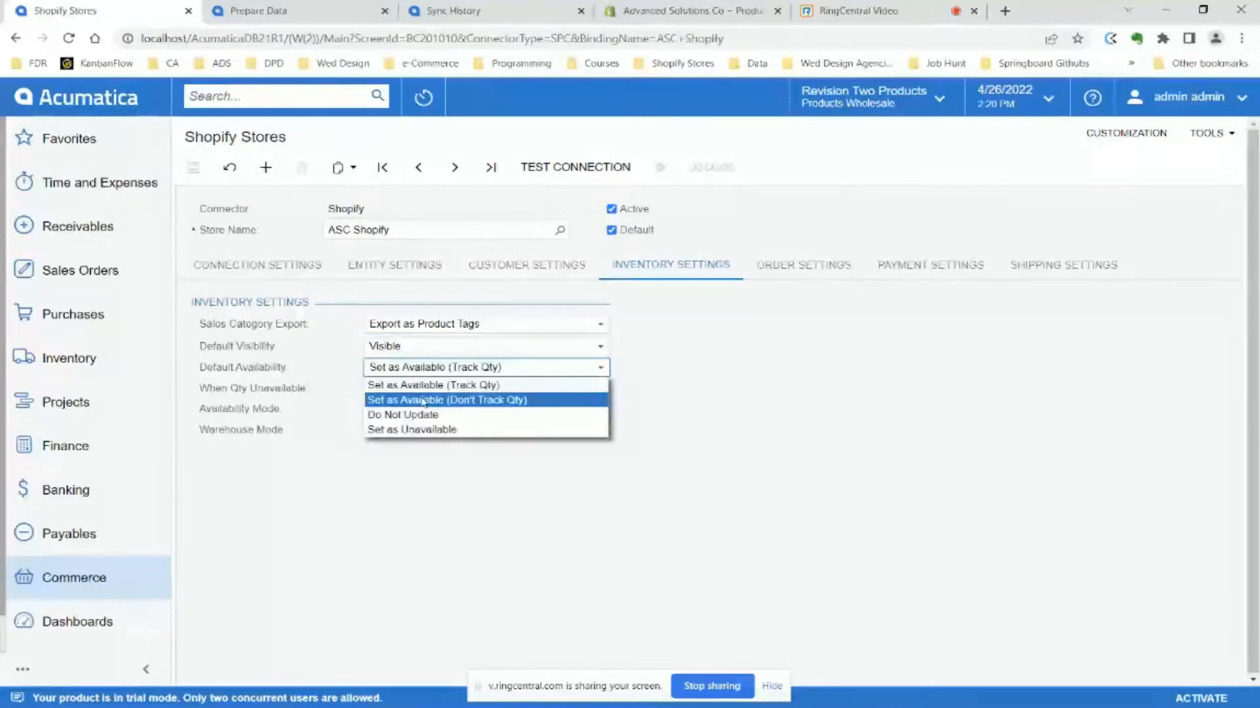
pyautogui.click(332, 484)
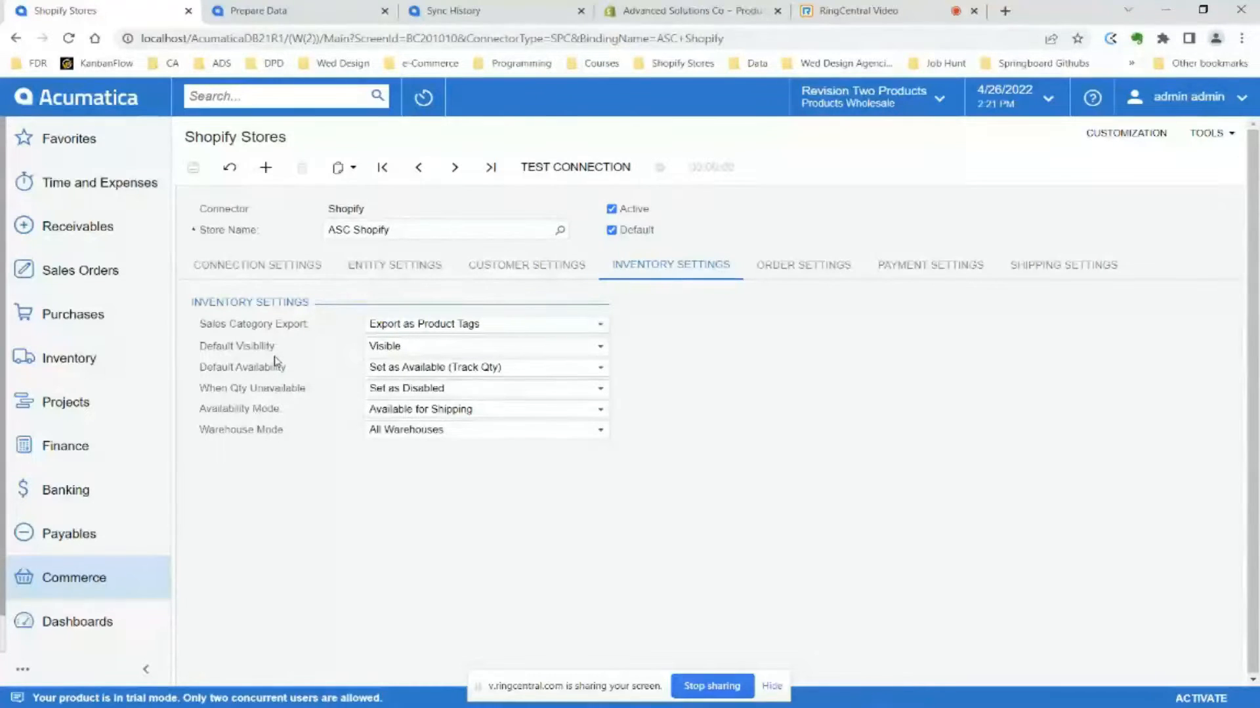
# - Switch to the RingCentral meeting to mute and unmute the microphone, and return to the Shopify Stores page
pyautogui.click(853, 14)
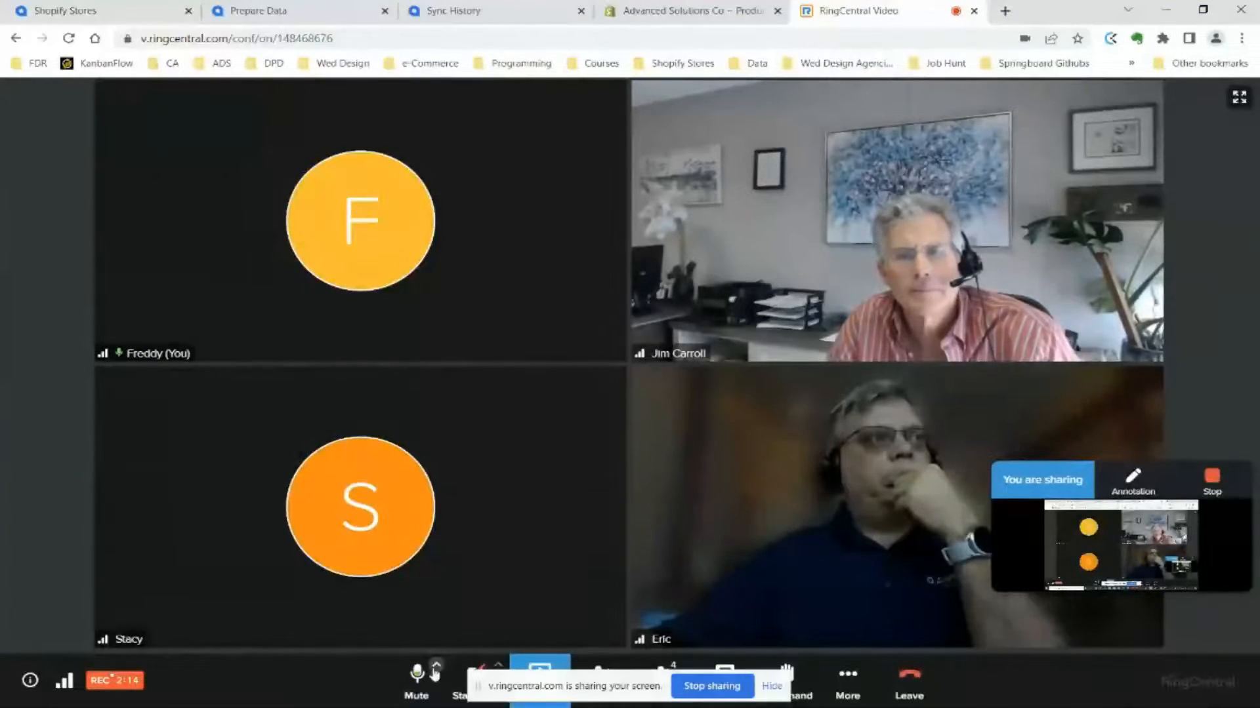
pyautogui.click(414, 677)
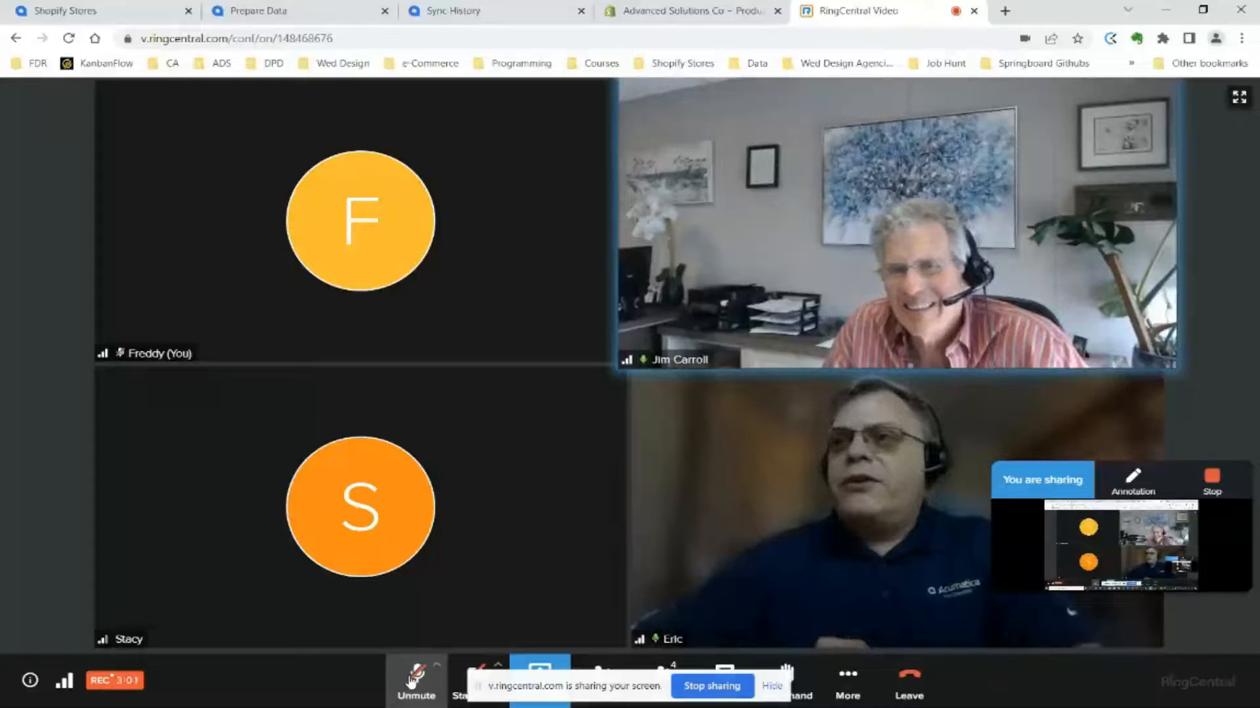
pyautogui.click(438, 681)
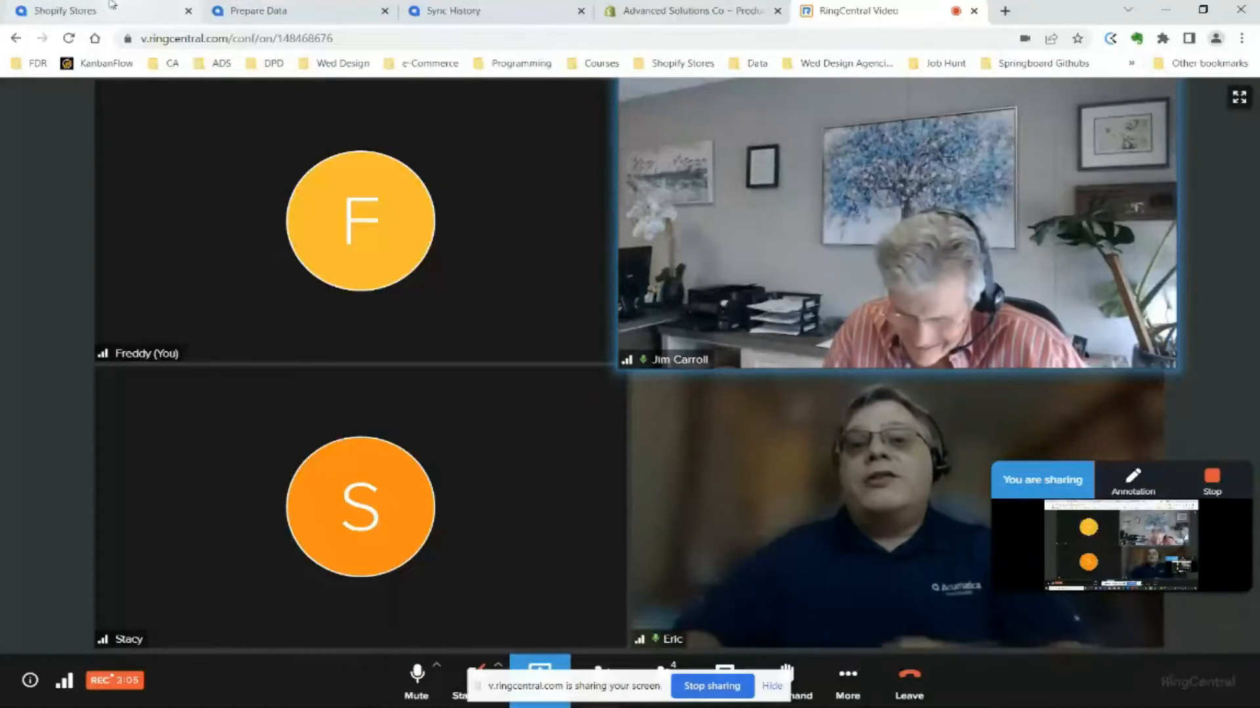
pyautogui.click(92, 12)
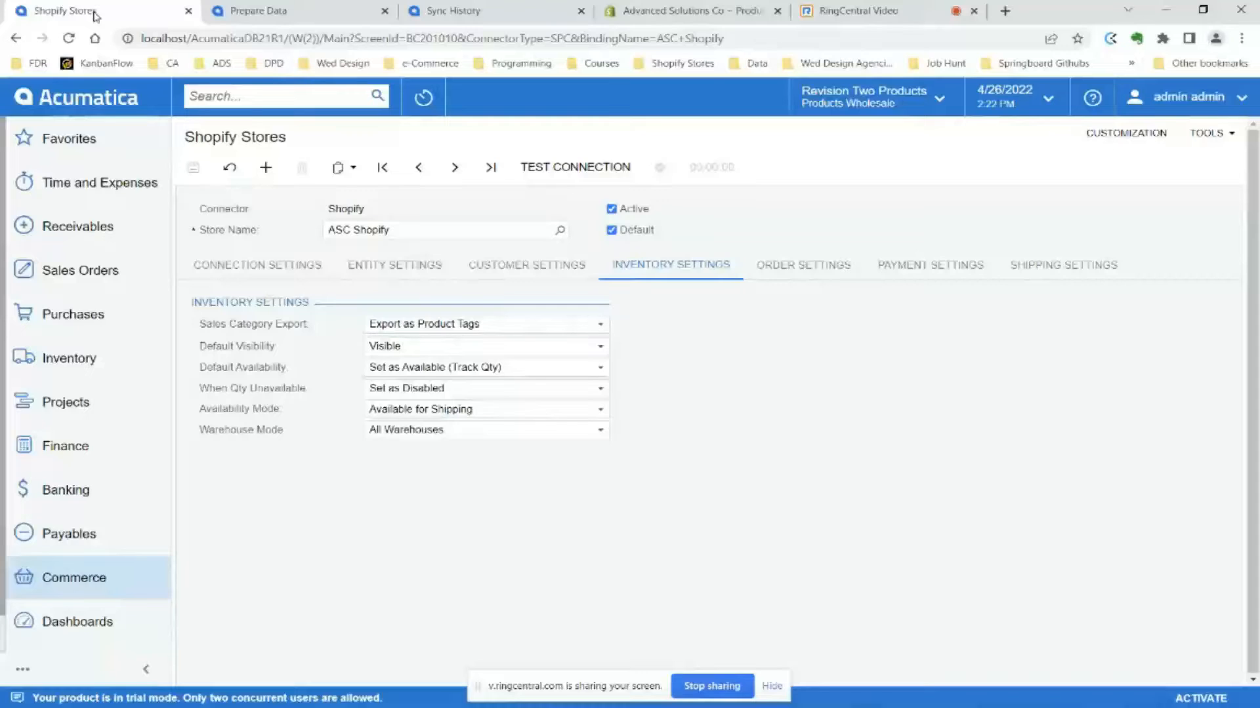
pyautogui.press('XF86AudioLowerVolume')
pyautogui.press('XF86AudioRaiseVolume')
# - Look at the default visibility choices again and view the store's order settings
pyautogui.click(390, 348)
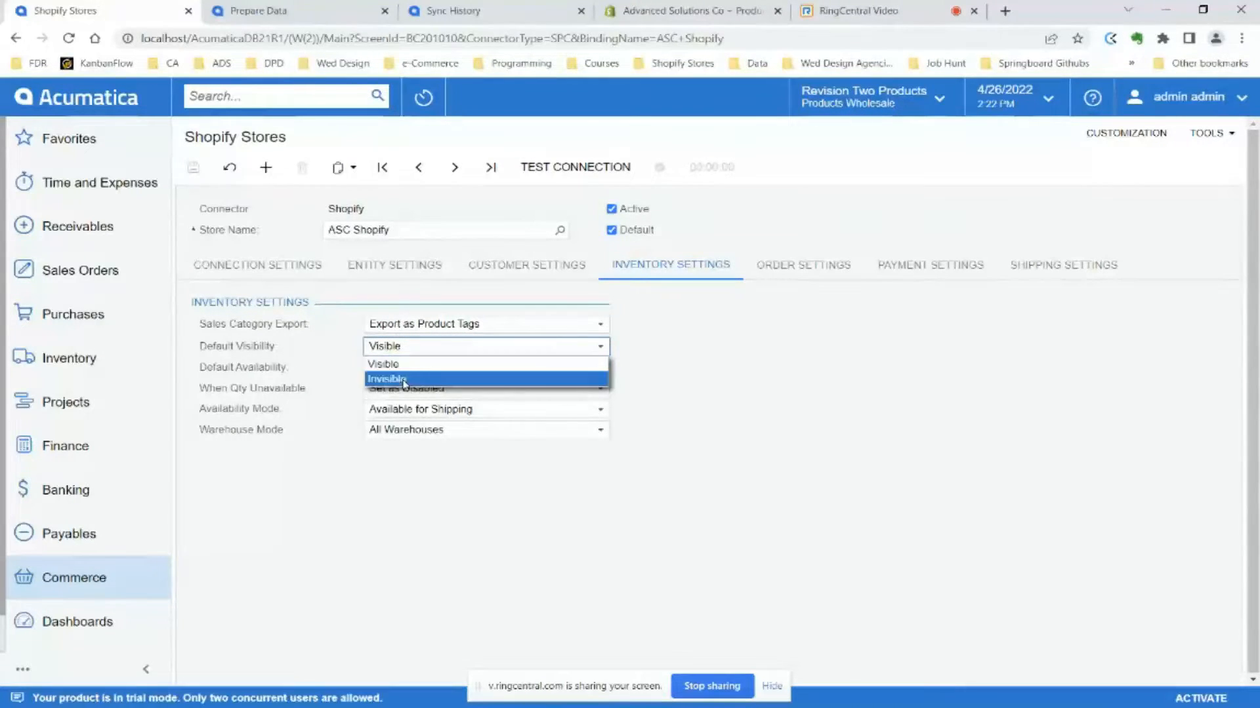
pyautogui.click(315, 380)
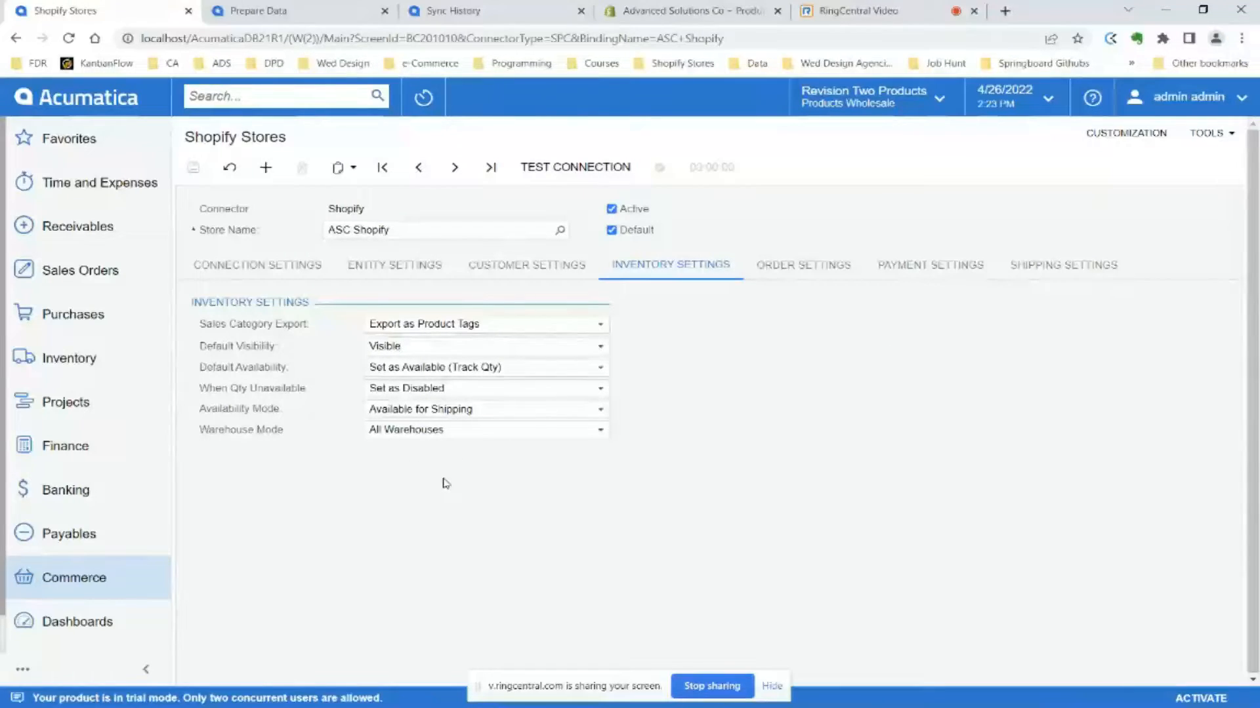
pyautogui.click(803, 265)
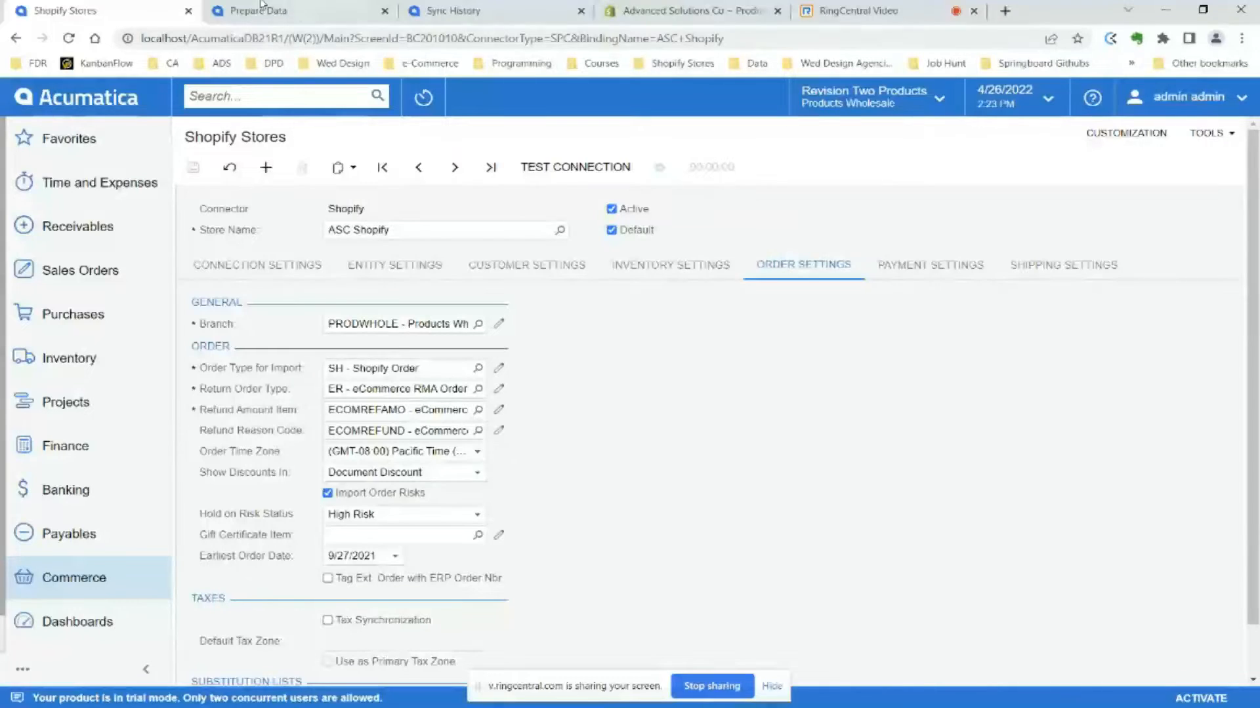
# - Deselect the Product Image entity on the Prepare Data page and check the Shopify products page
pyautogui.click(289, 12)
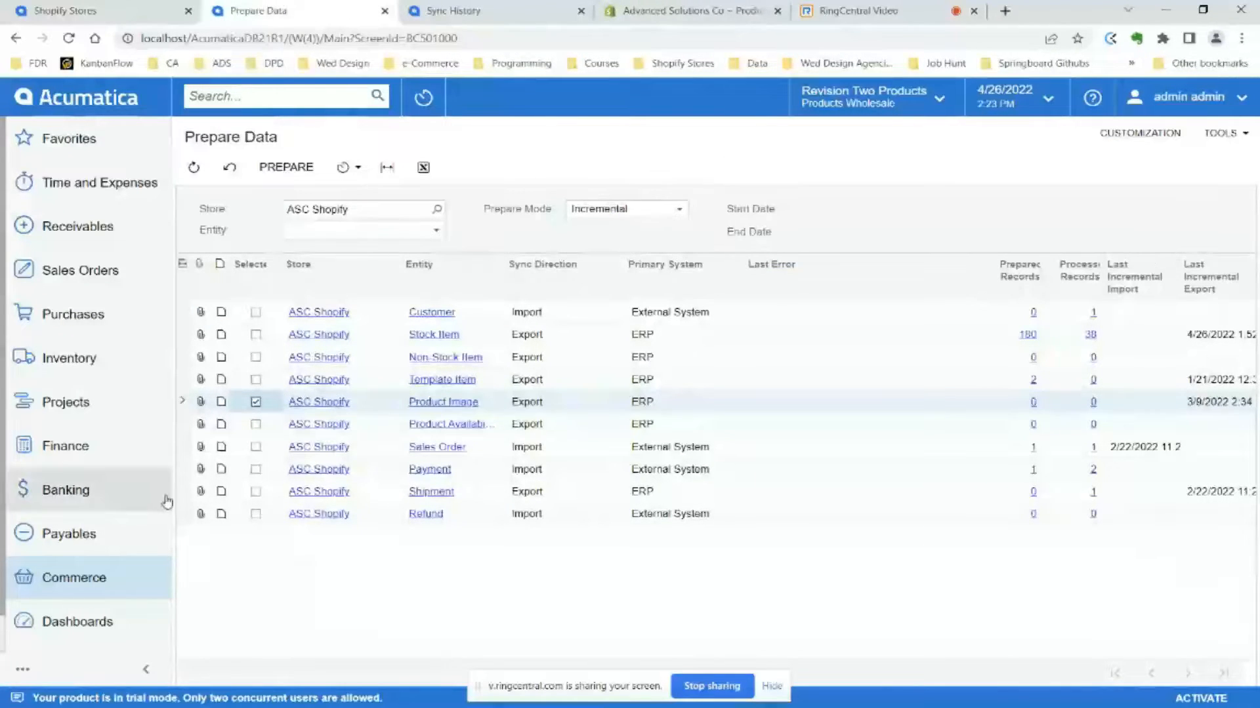
pyautogui.click(255, 403)
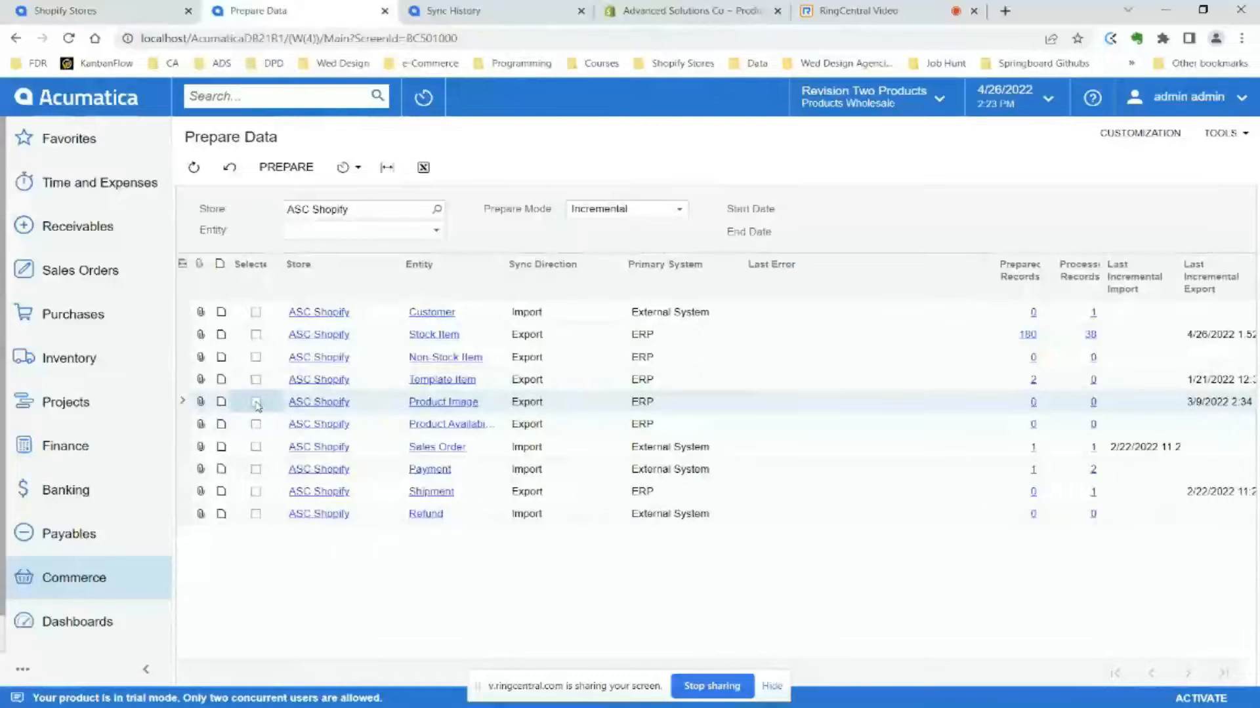
pyautogui.click(720, 11)
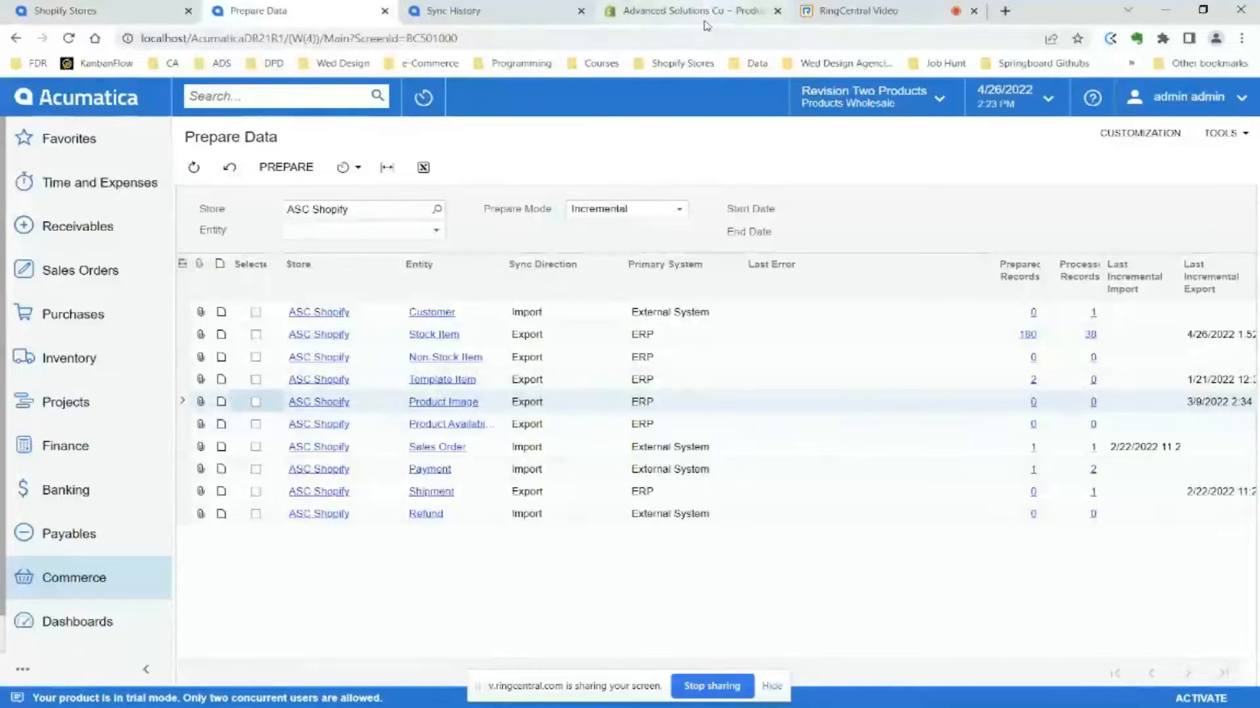
pyautogui.click(266, 12)
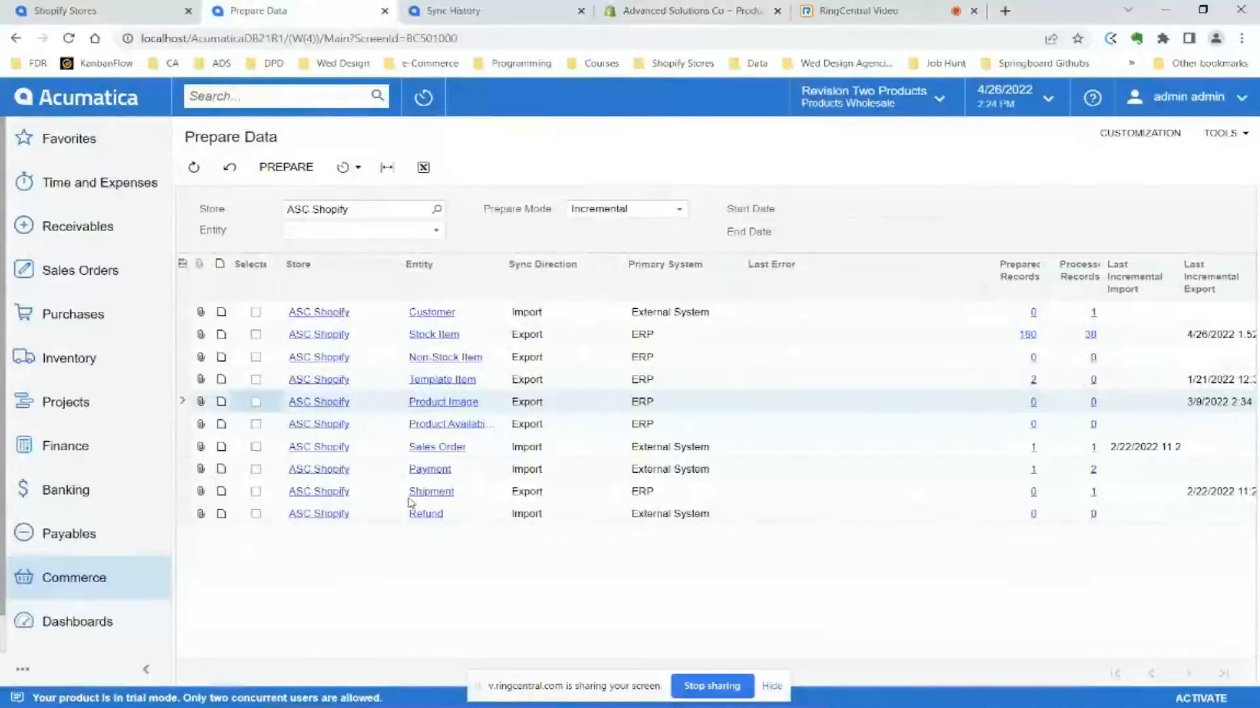
# - Prepare the Stock Item entity of ASC Shopify in Incremental mode and open its prepared records for processing
pyautogui.click(255, 336)
pyautogui.click(293, 168)
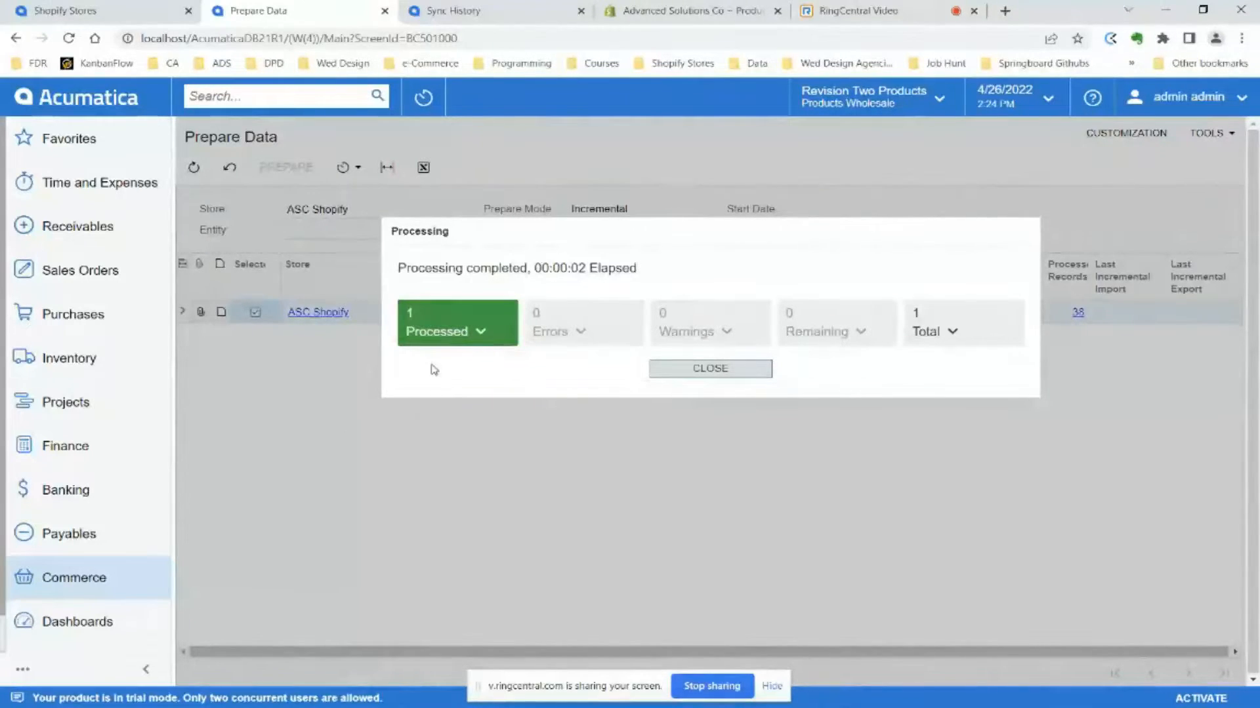
pyautogui.click(741, 381)
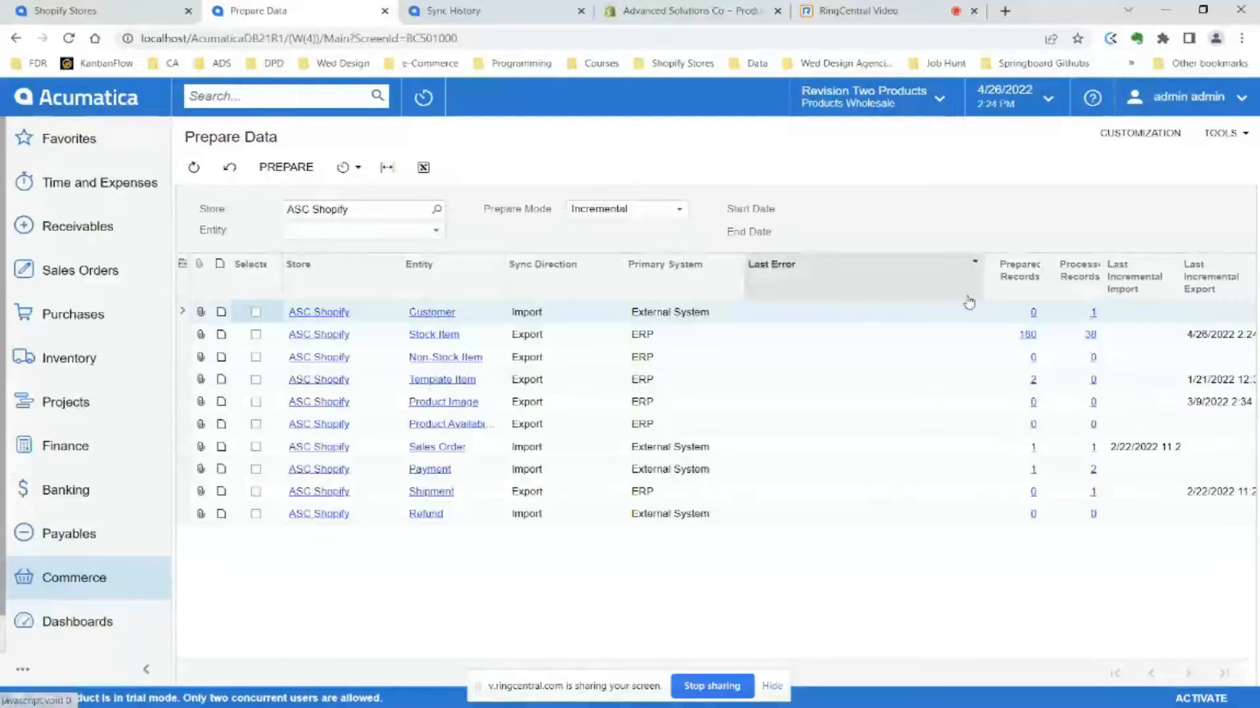
pyautogui.click(1030, 335)
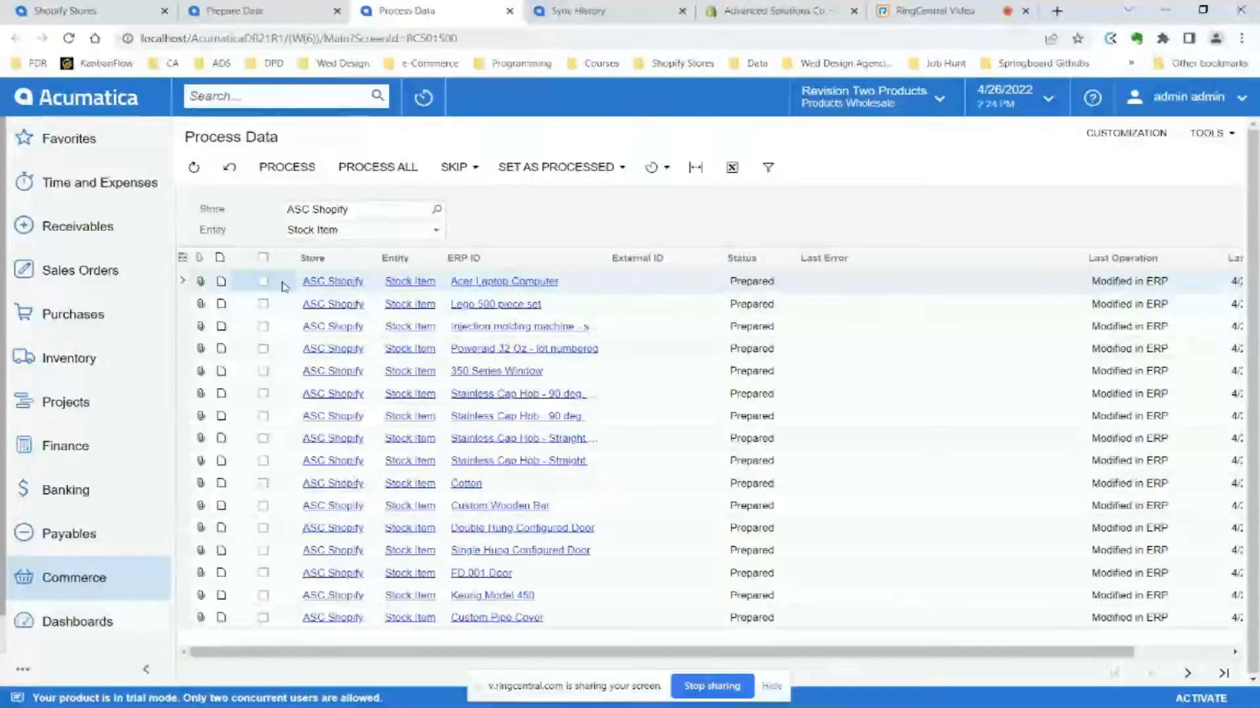
pyautogui.click(375, 172)
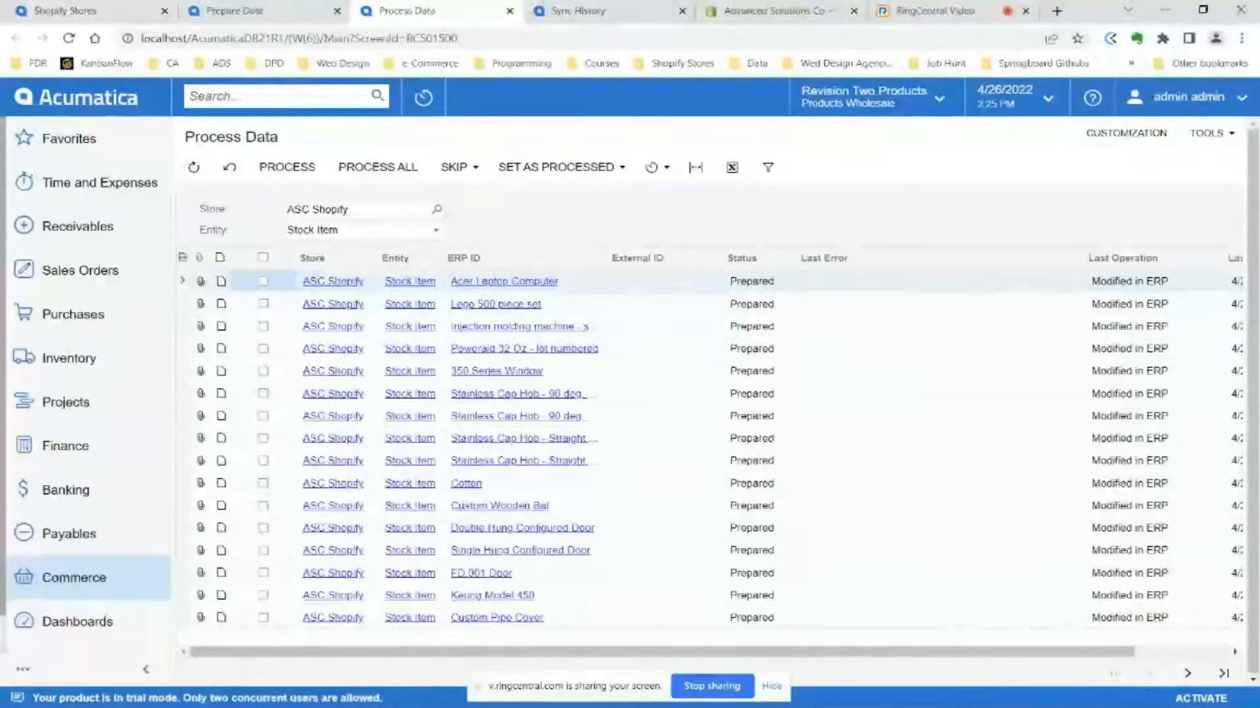
# - List all Stock Item records in the Commerce sync history and select the Acer Laptop Computer record on the last page
pyautogui.click(74, 577)
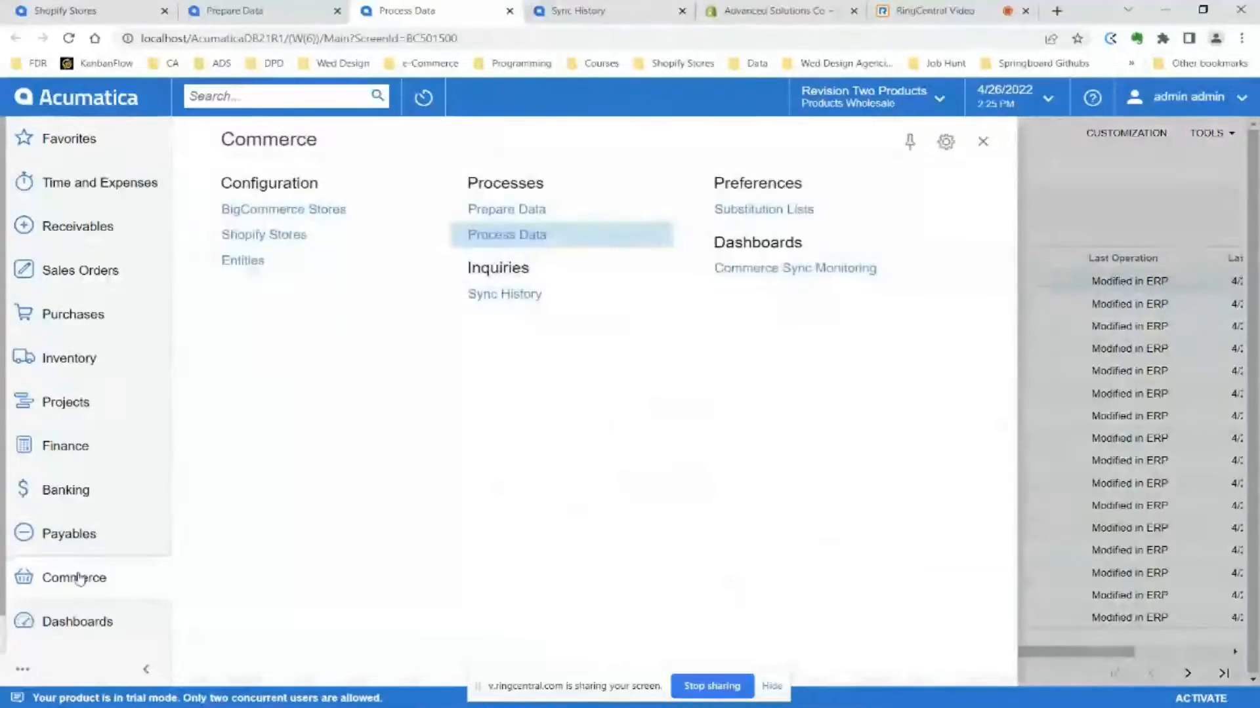
pyautogui.click(517, 300)
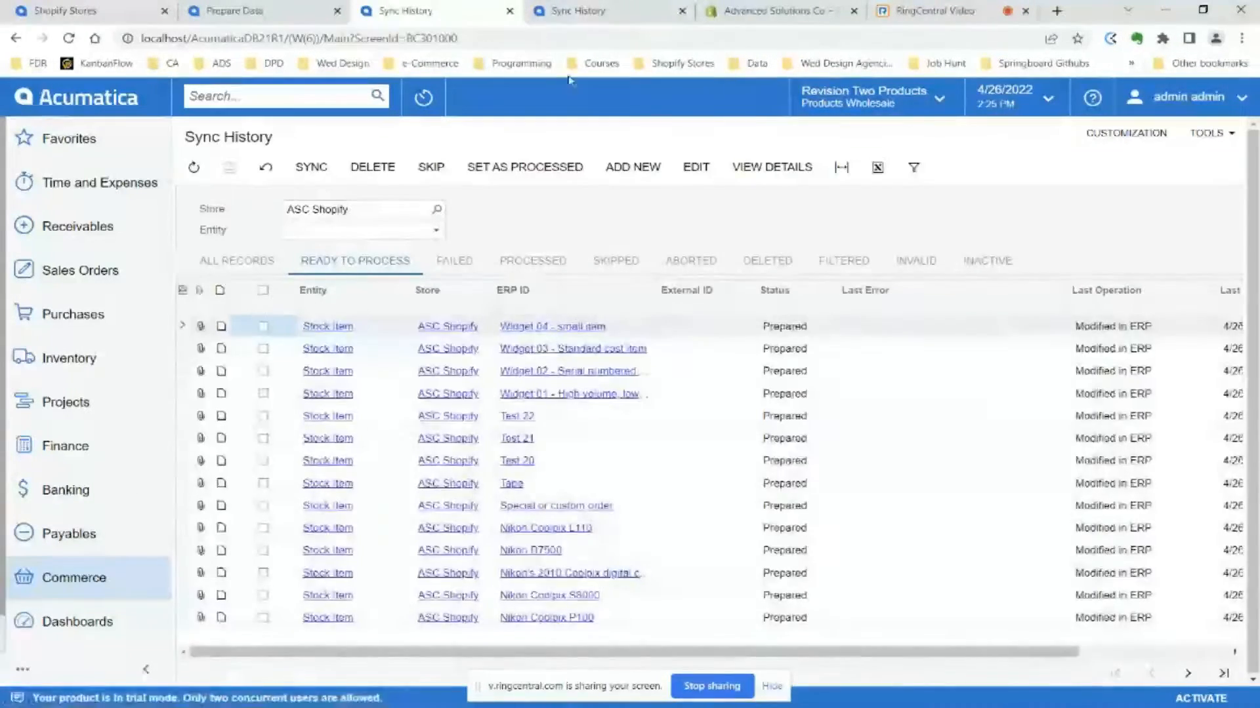
pyautogui.click(275, 252)
pyautogui.click(435, 232)
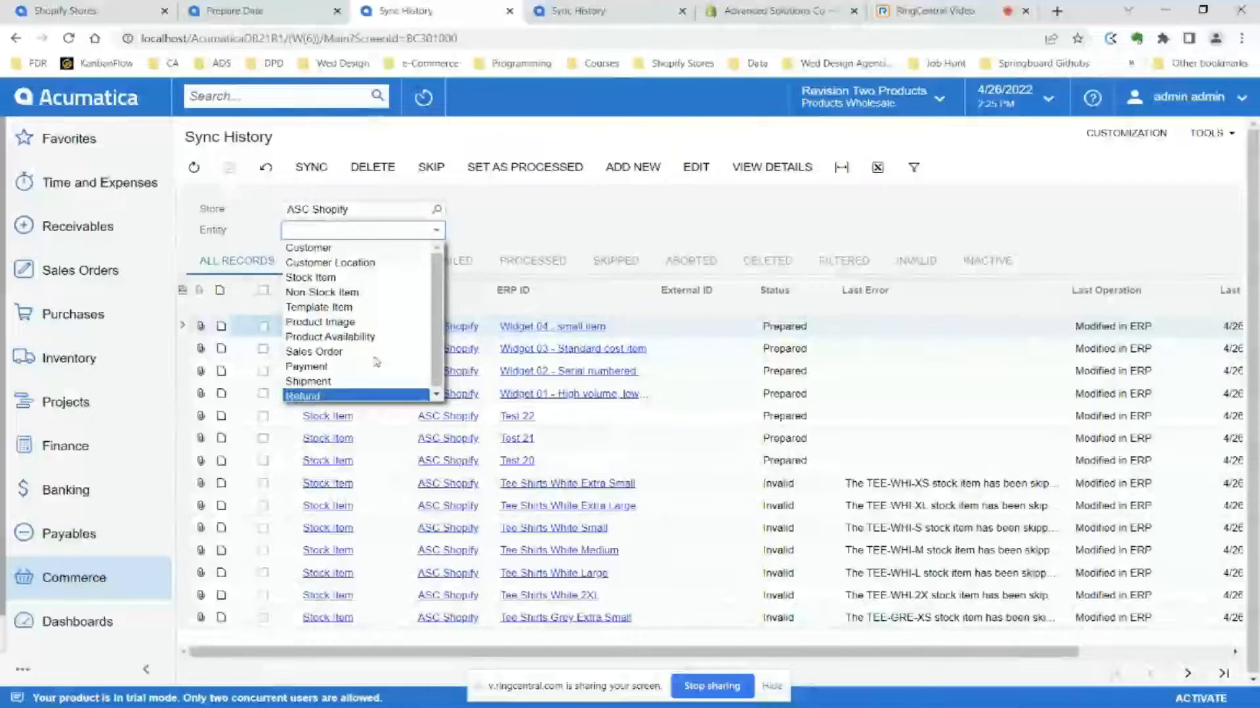
pyautogui.click(377, 278)
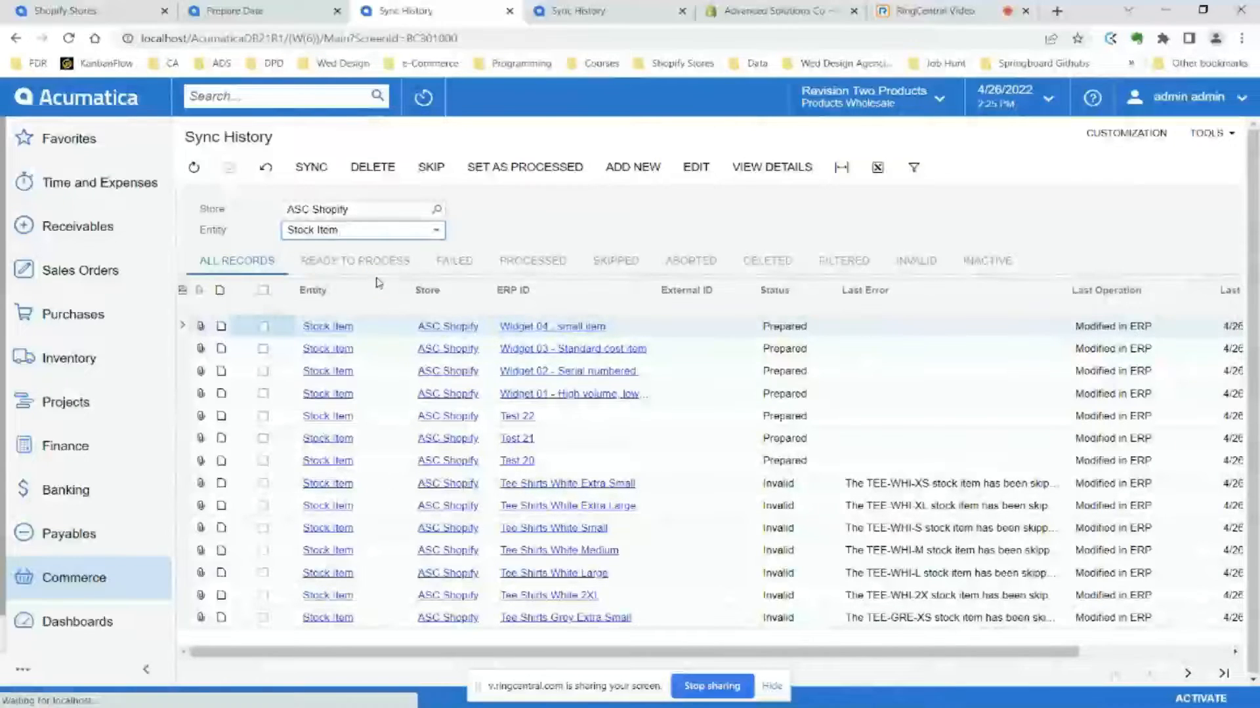
pyautogui.click(1224, 673)
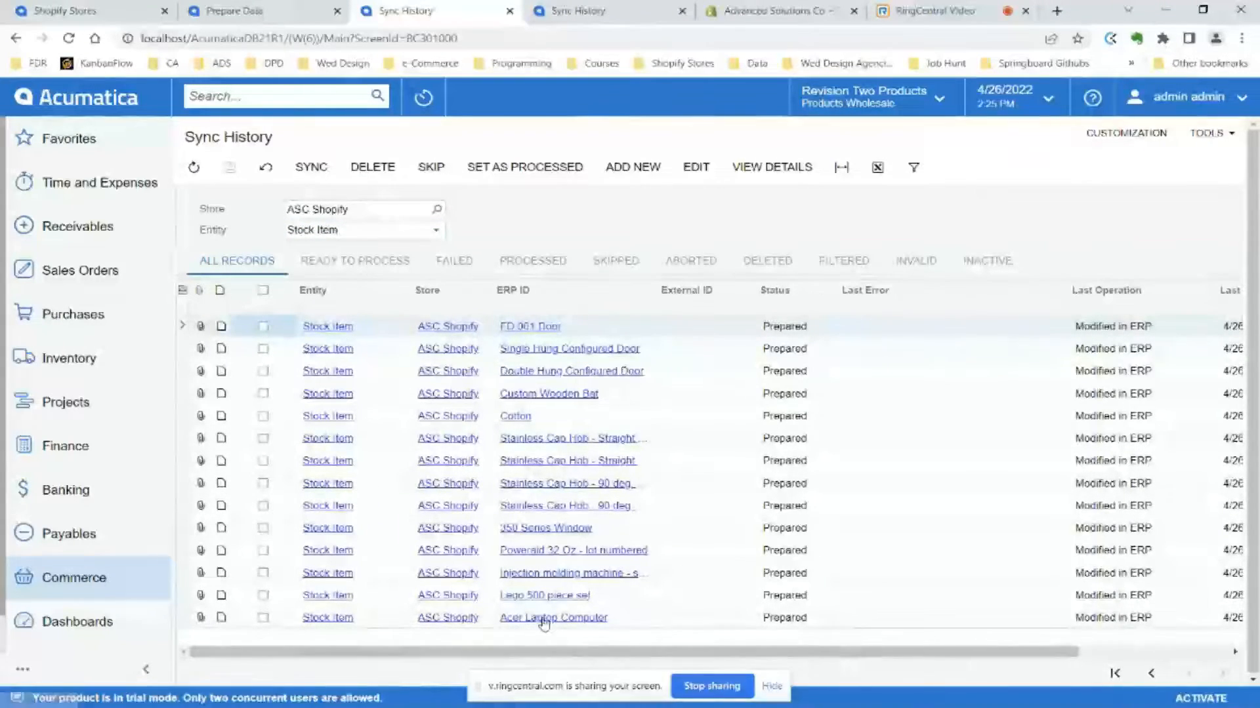
pyautogui.click(263, 618)
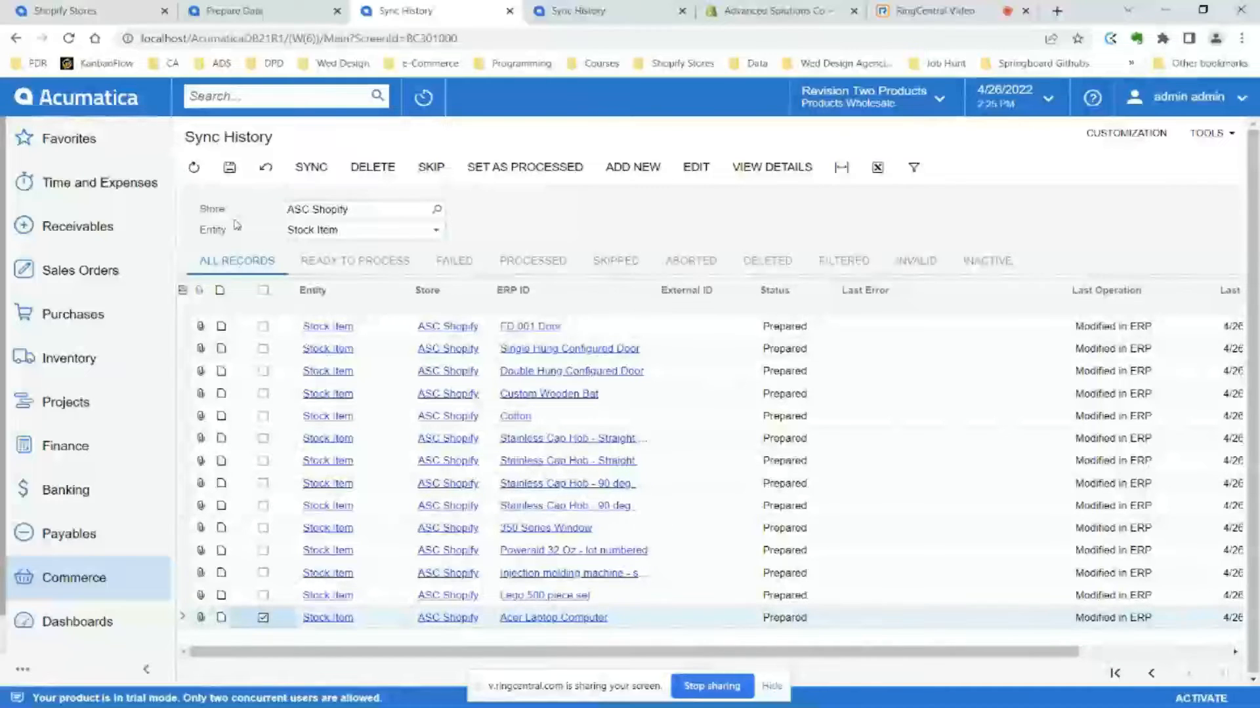
# - Check the products page in Shopify and close the duplicate Sync History page
pyautogui.click(774, 10)
pyautogui.click(682, 10)
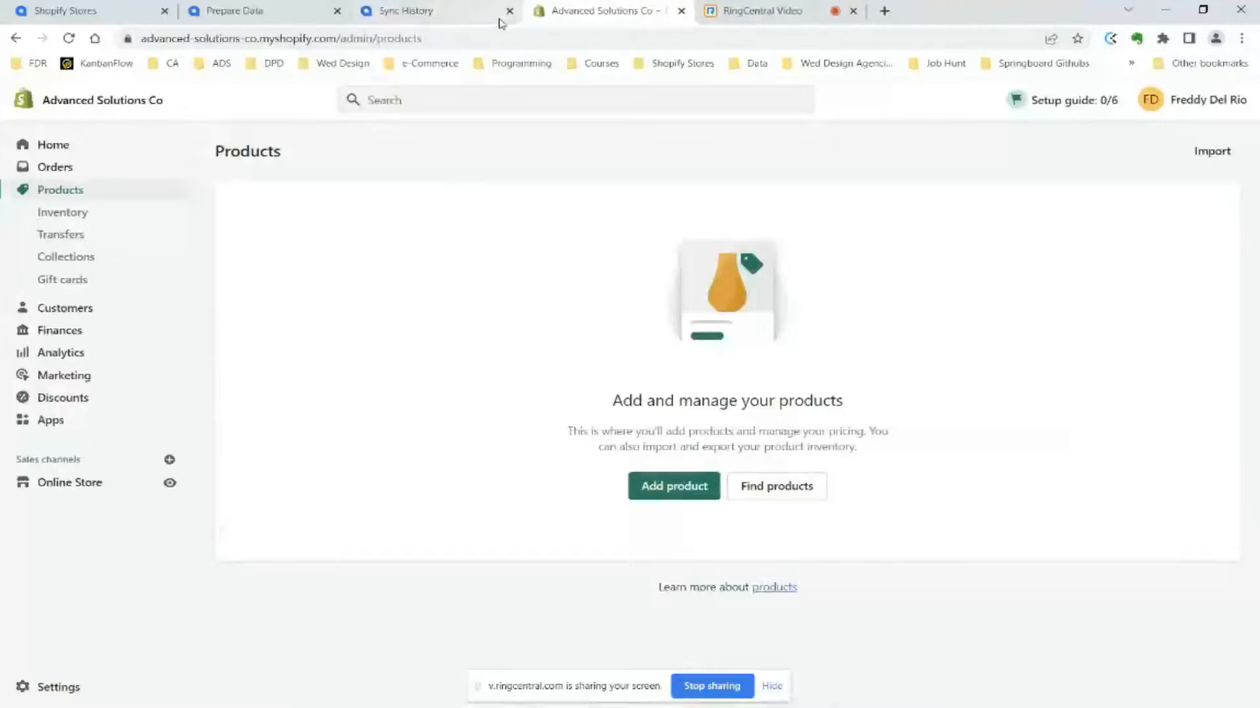
pyautogui.click(458, 12)
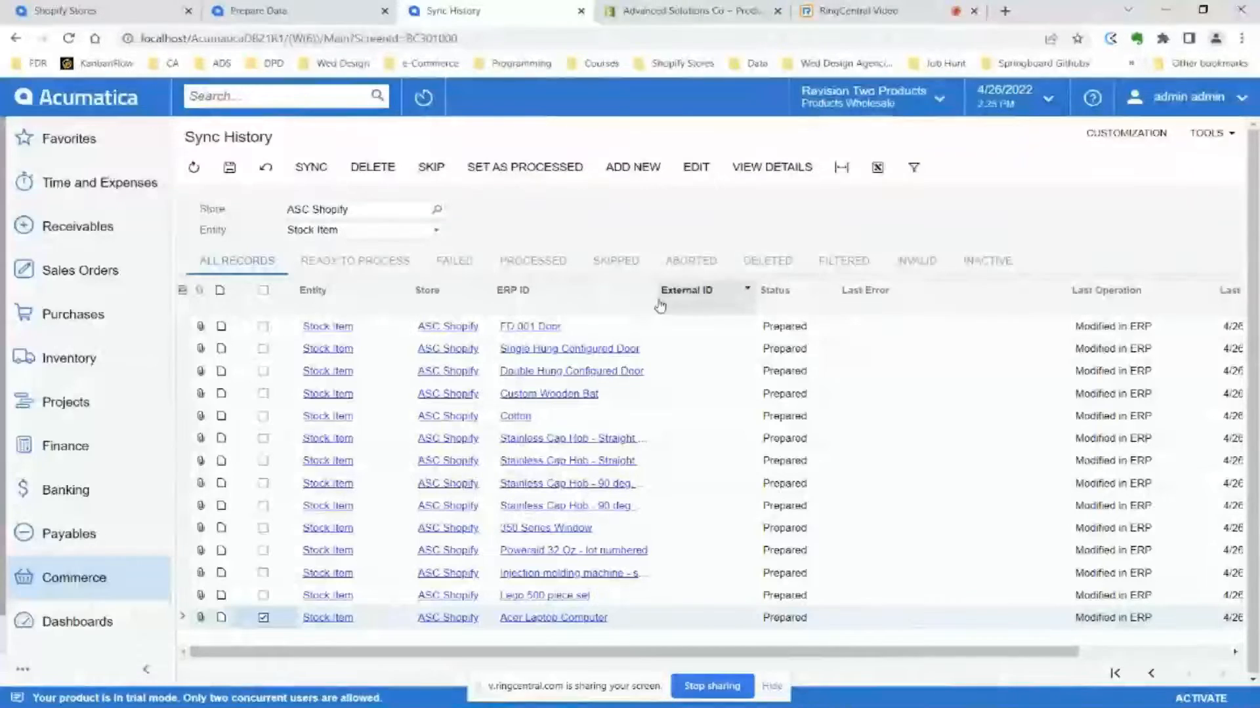
# - Widen the ERP ID column and open the Acer Laptop Computer stock item from its sync record
pyautogui.moveTo(656, 299); pyautogui.dragTo(734, 300)
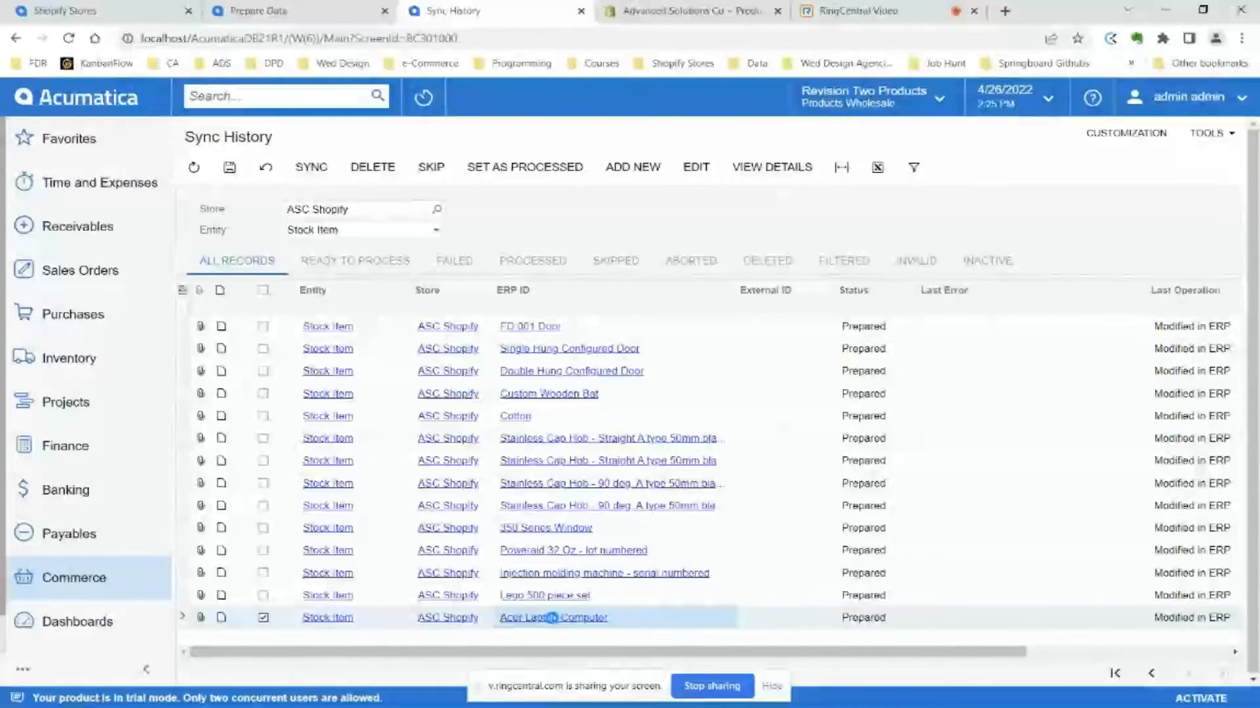
pyautogui.click(552, 617)
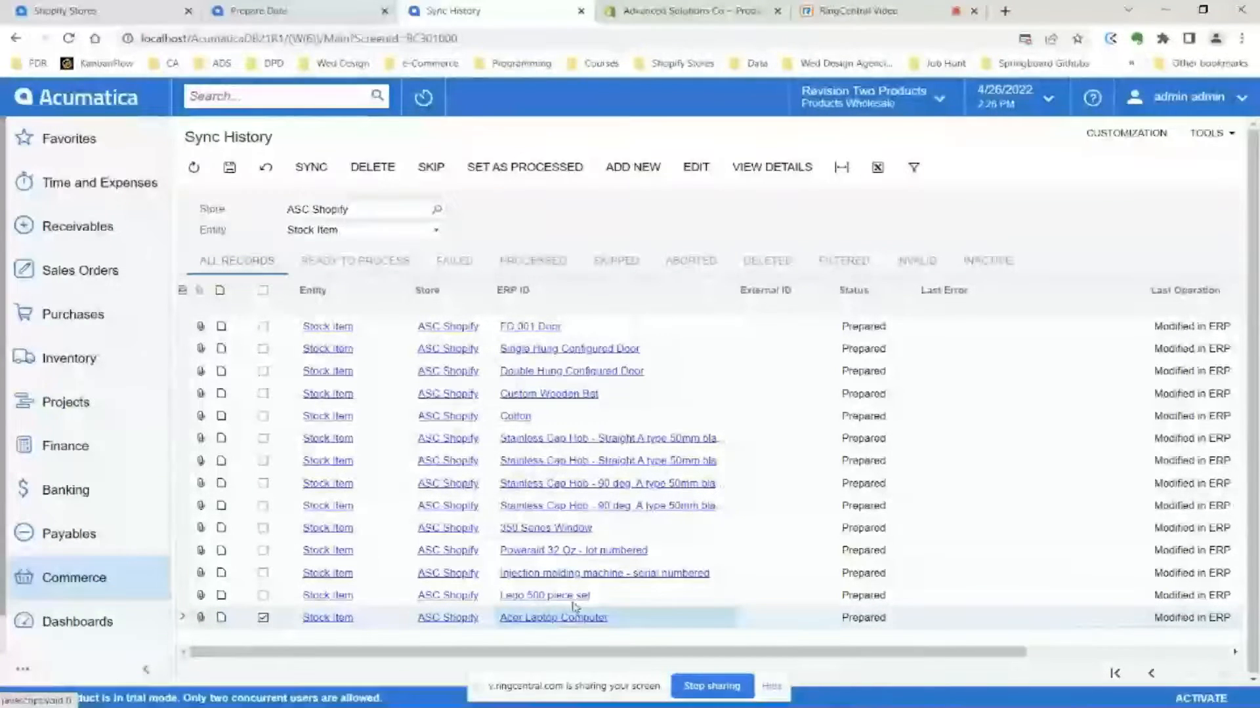
pyautogui.press('super+Tab')
pyautogui.press('Escape')
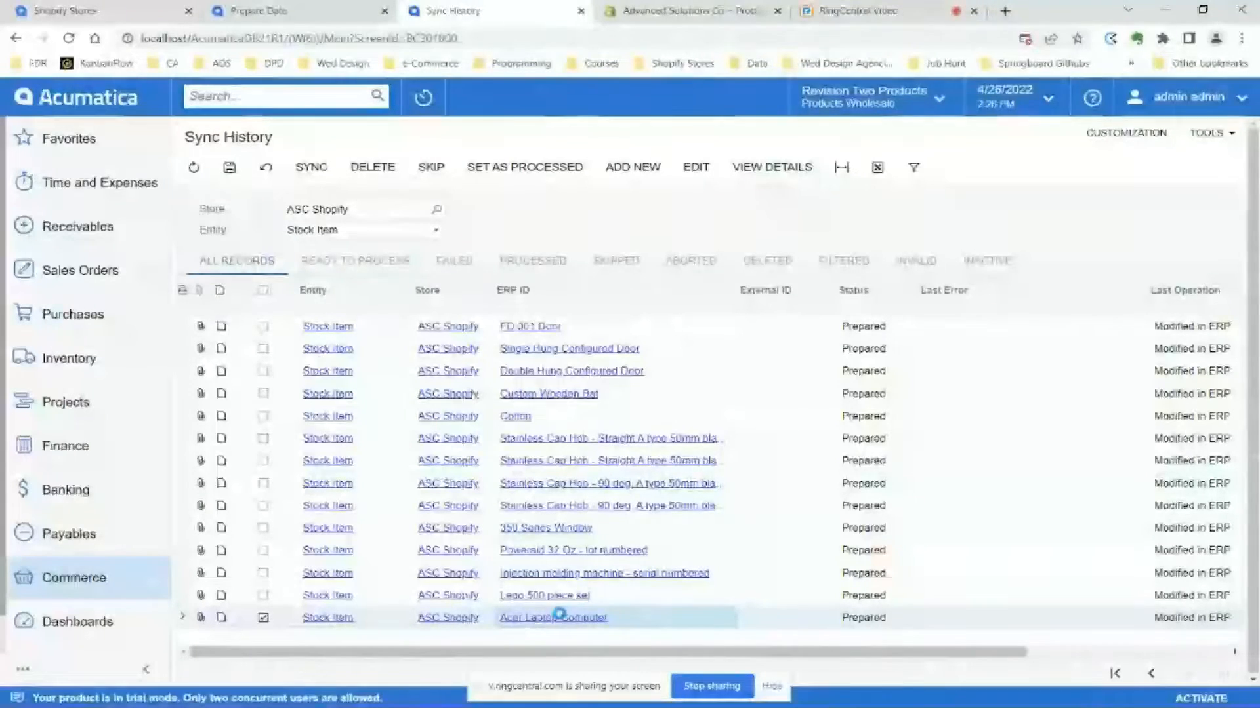
pyautogui.click(567, 616)
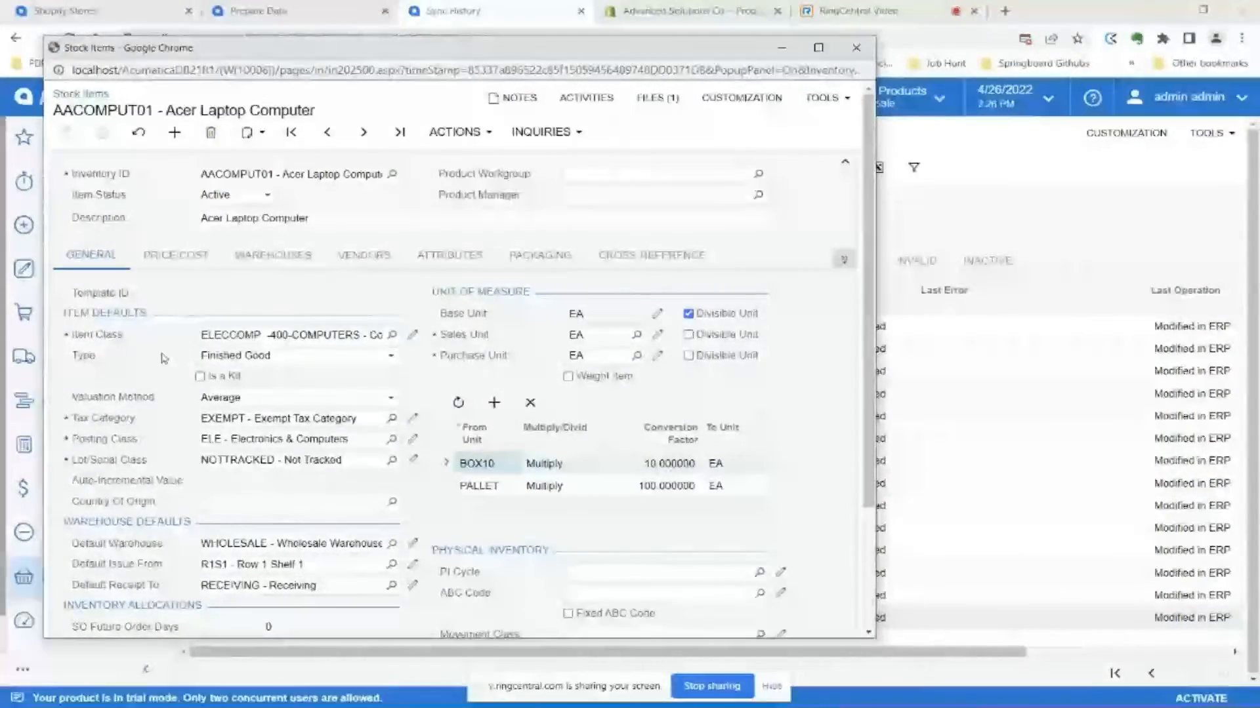
# - Examine the Acer Laptop Computer's prices and costs, its attributes and sales categories, and its general details
pyautogui.click(174, 259)
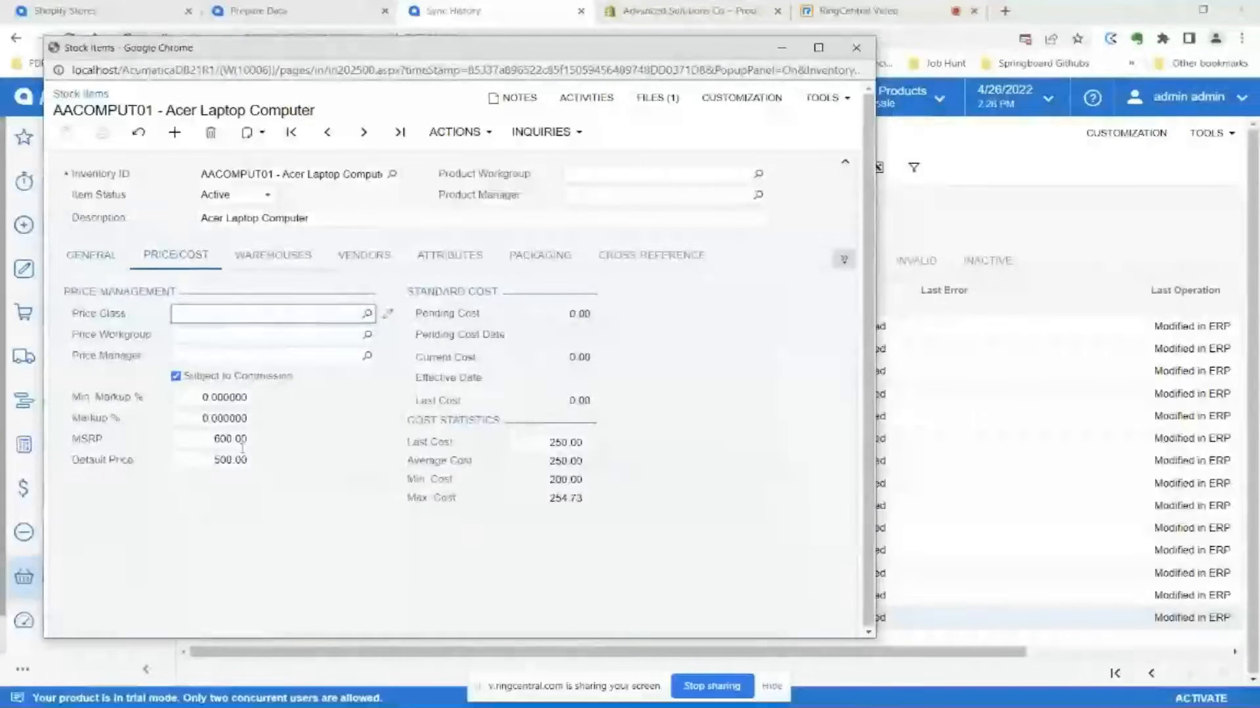
pyautogui.click(433, 269)
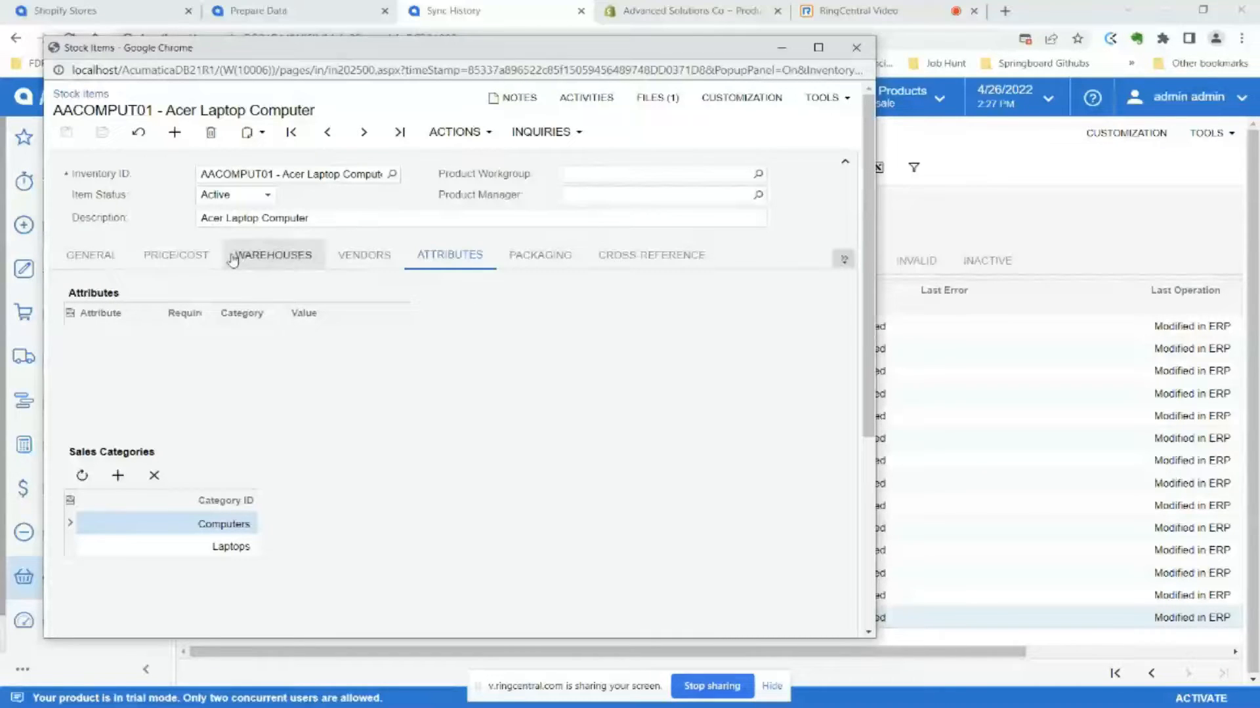
pyautogui.click(99, 261)
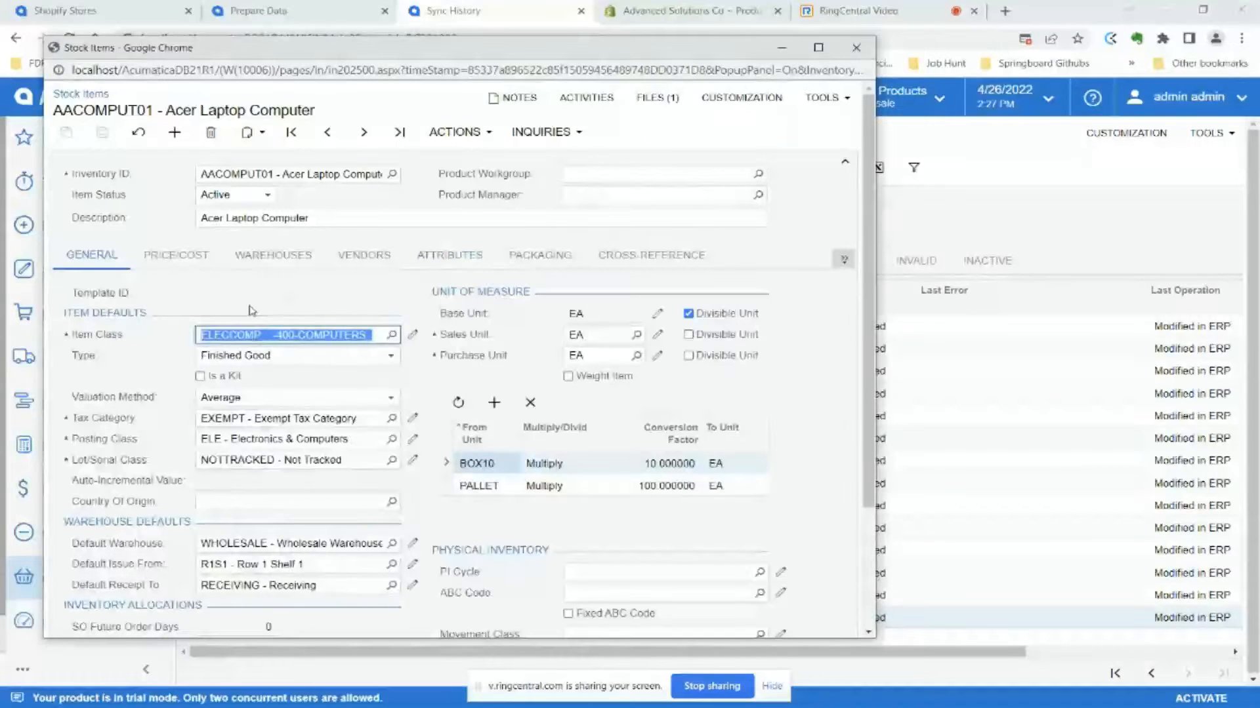
# - Open the Acer Laptop Computer's eCommerce settings and check the visibility options, keeping Visible selected
pyautogui.click(450, 255)
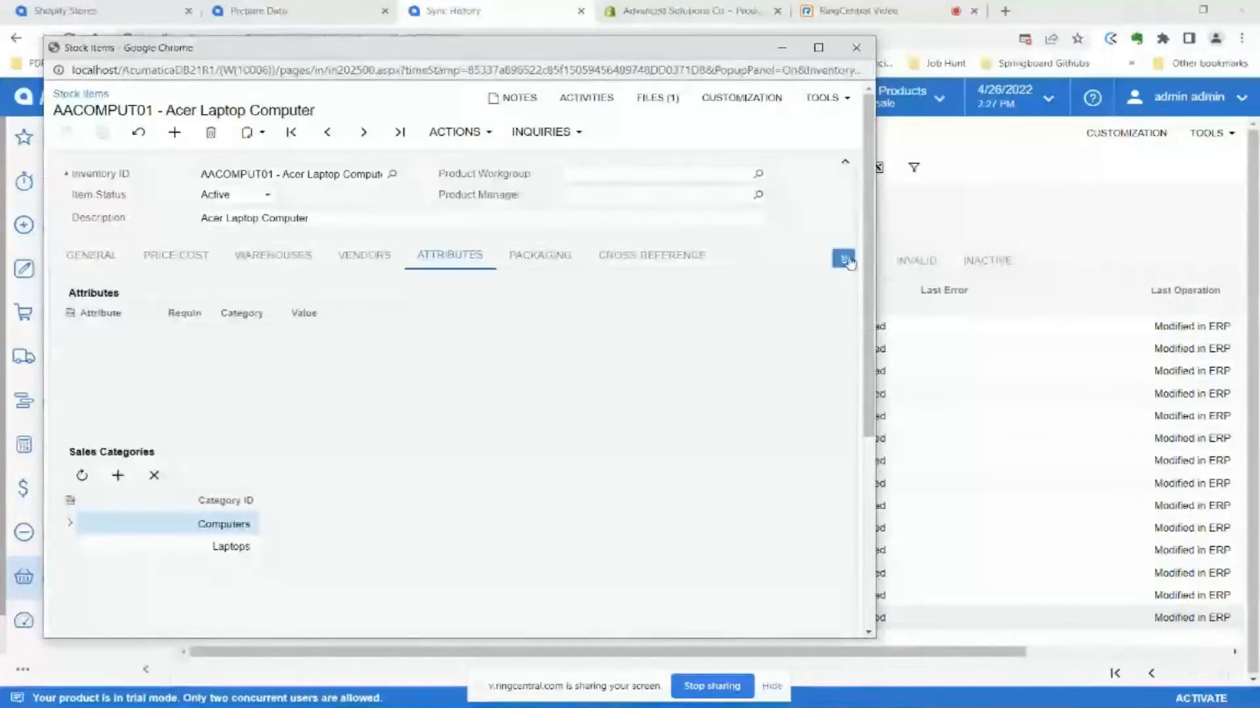
pyautogui.click(846, 260)
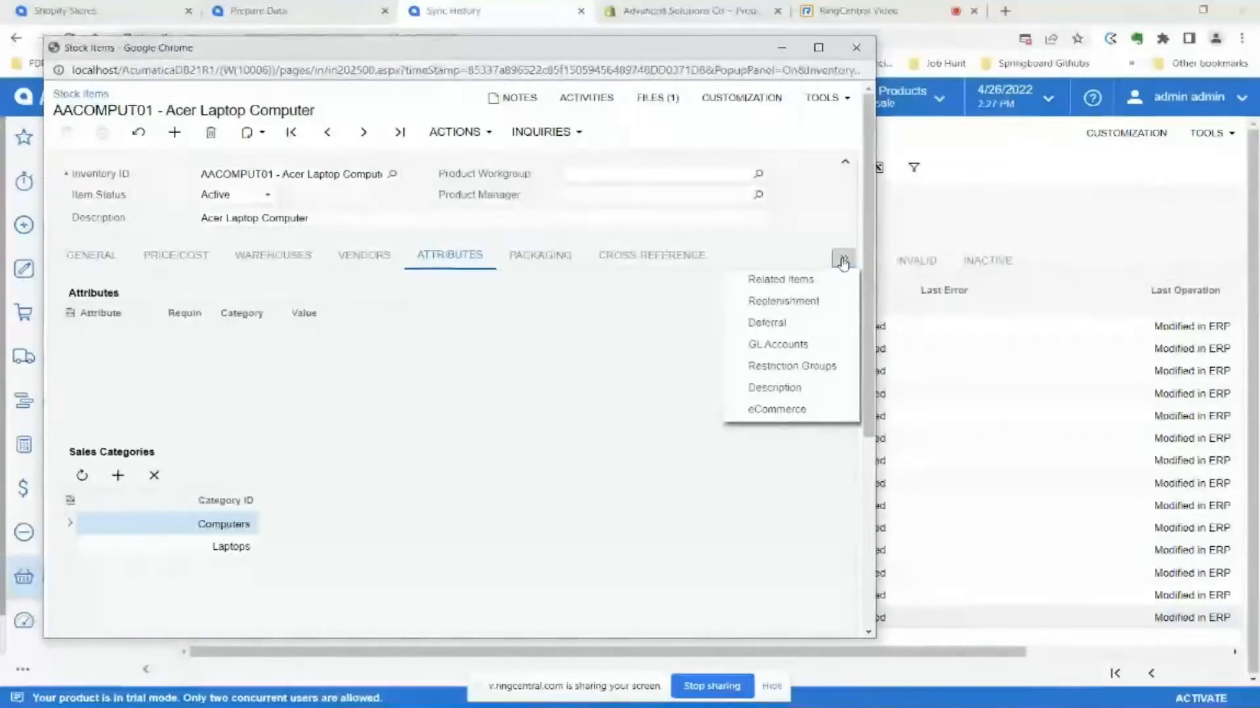
pyautogui.click(770, 409)
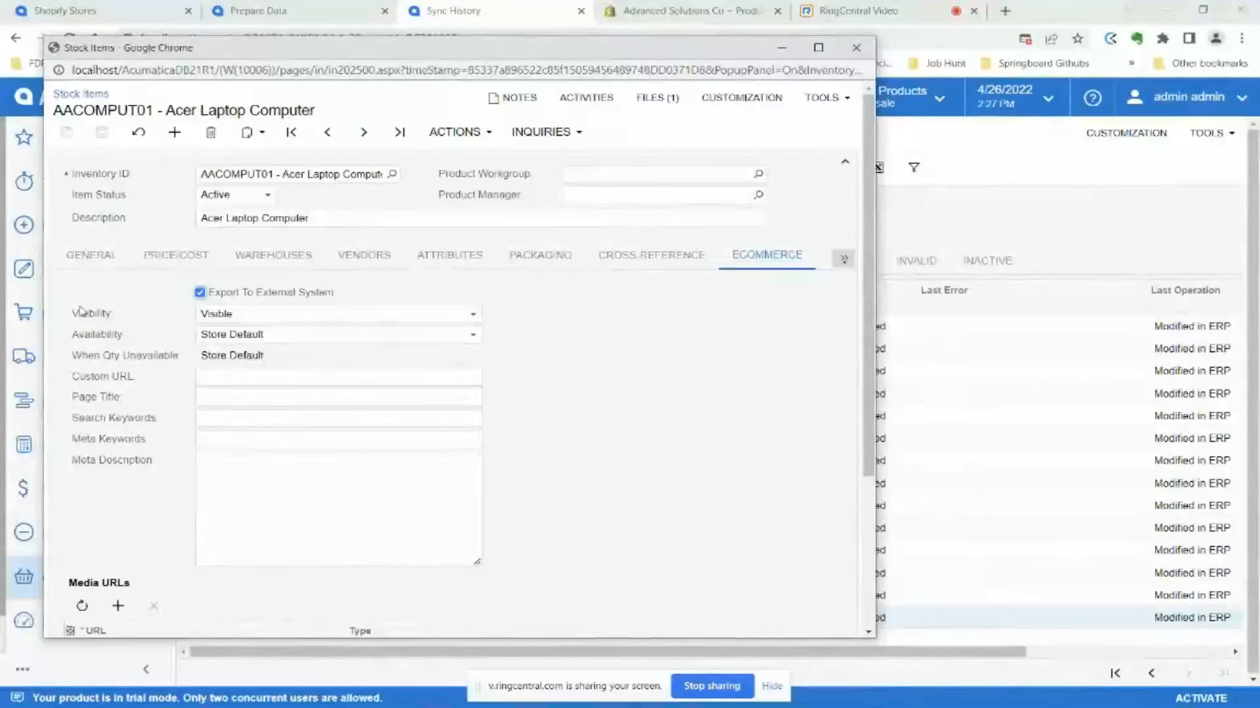
pyautogui.click(234, 320)
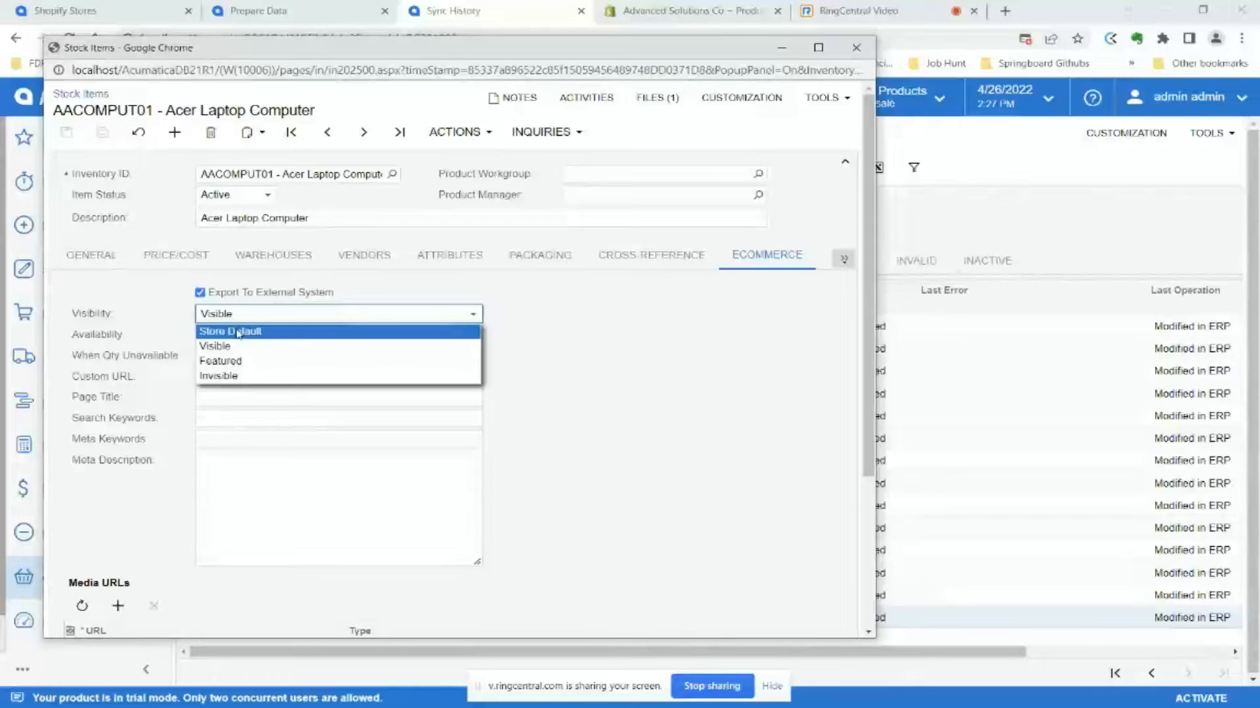
pyautogui.click(265, 346)
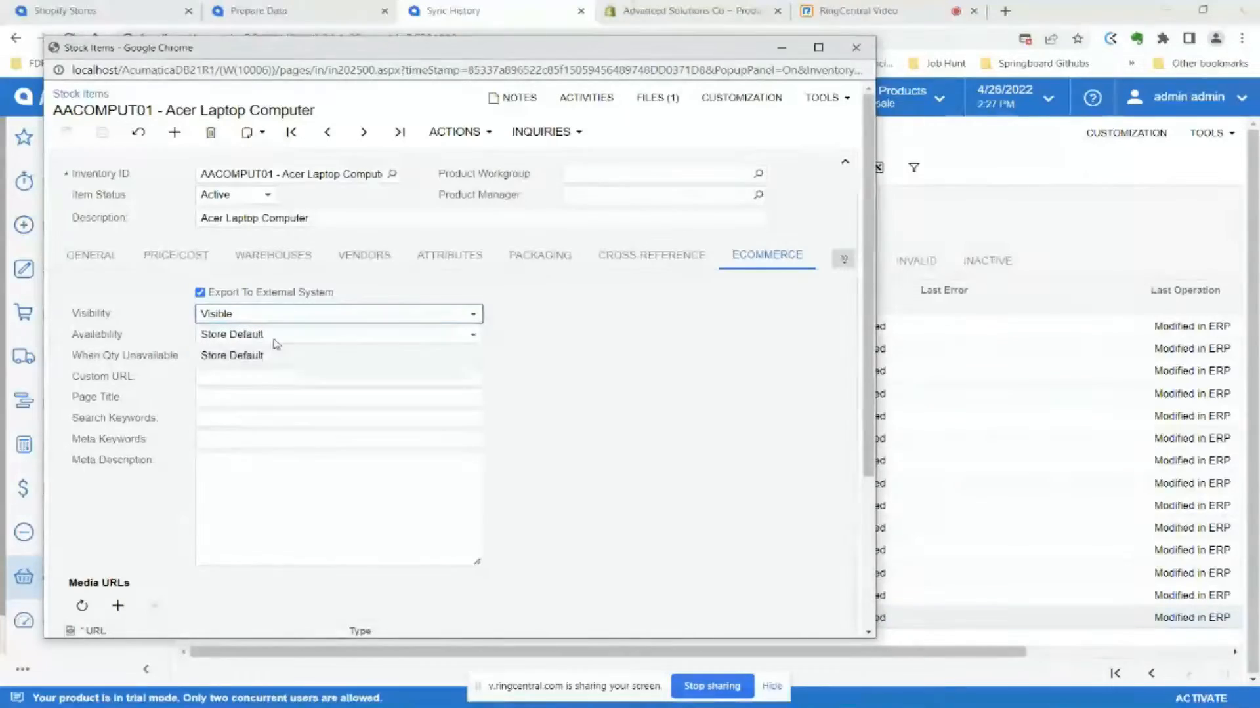
# - Set the Acer Laptop Computer's availability to Set as Pre-Order and go back to its general details
pyautogui.click(275, 336)
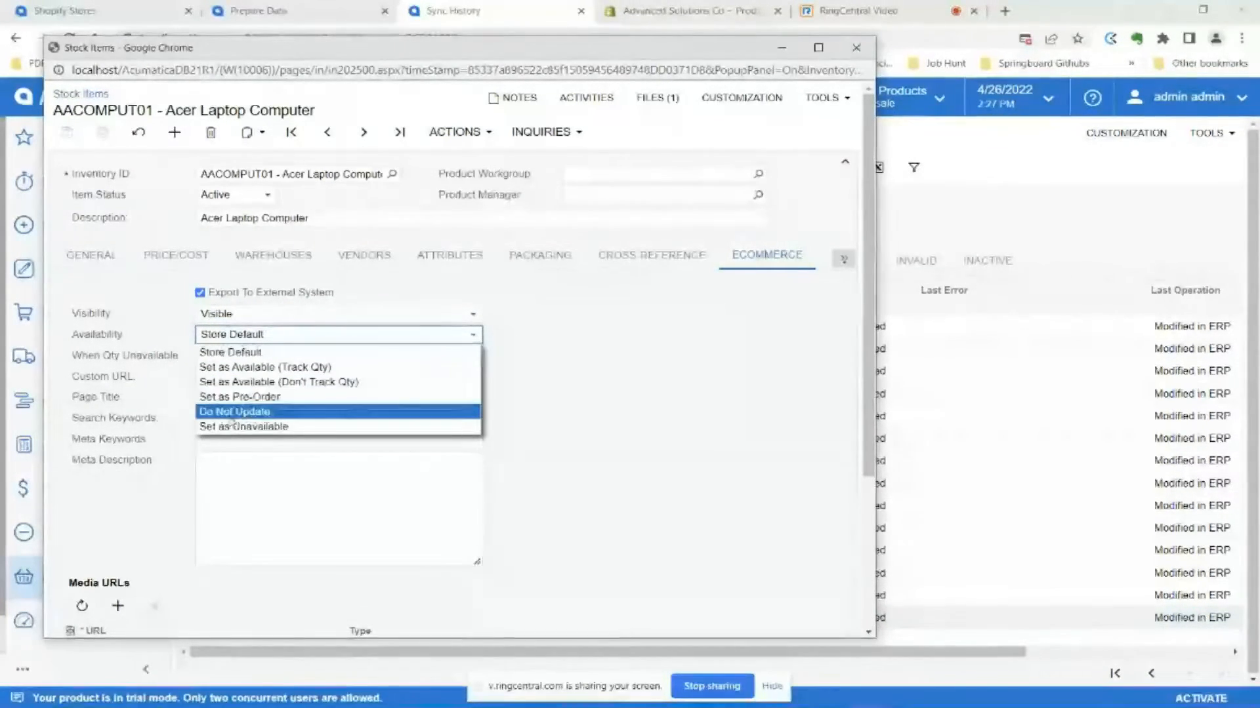
pyautogui.click(222, 398)
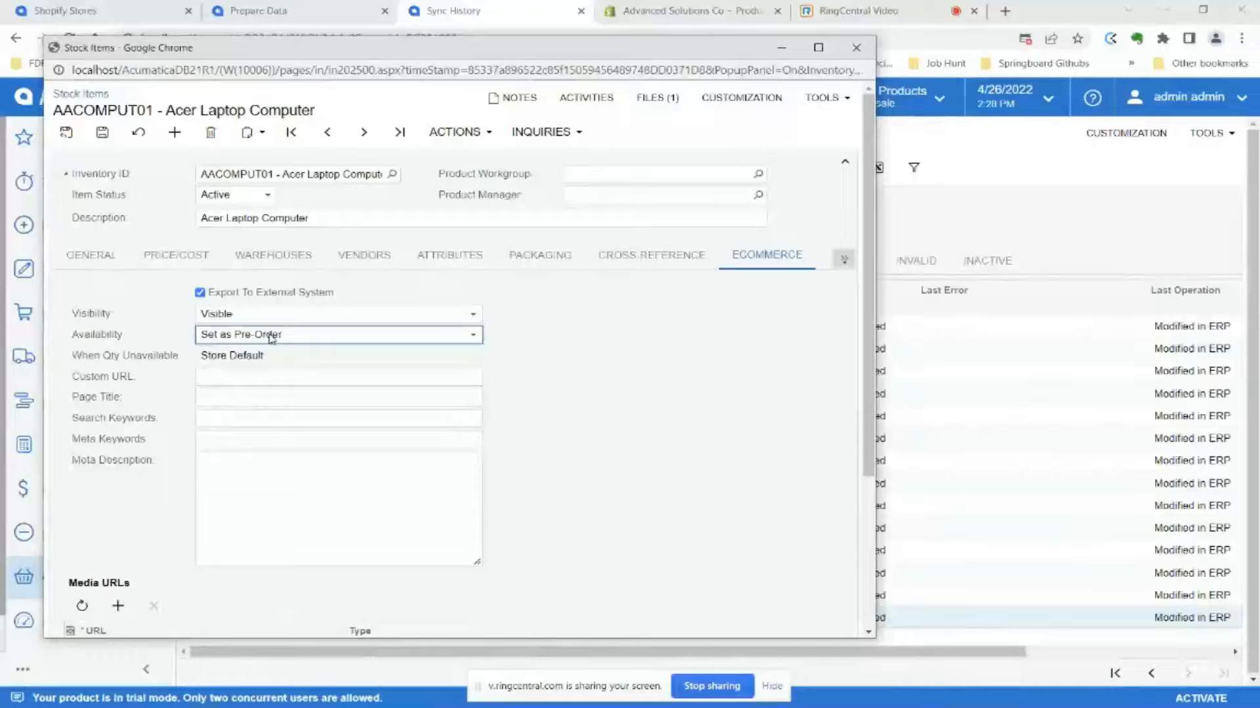
pyautogui.click(271, 336)
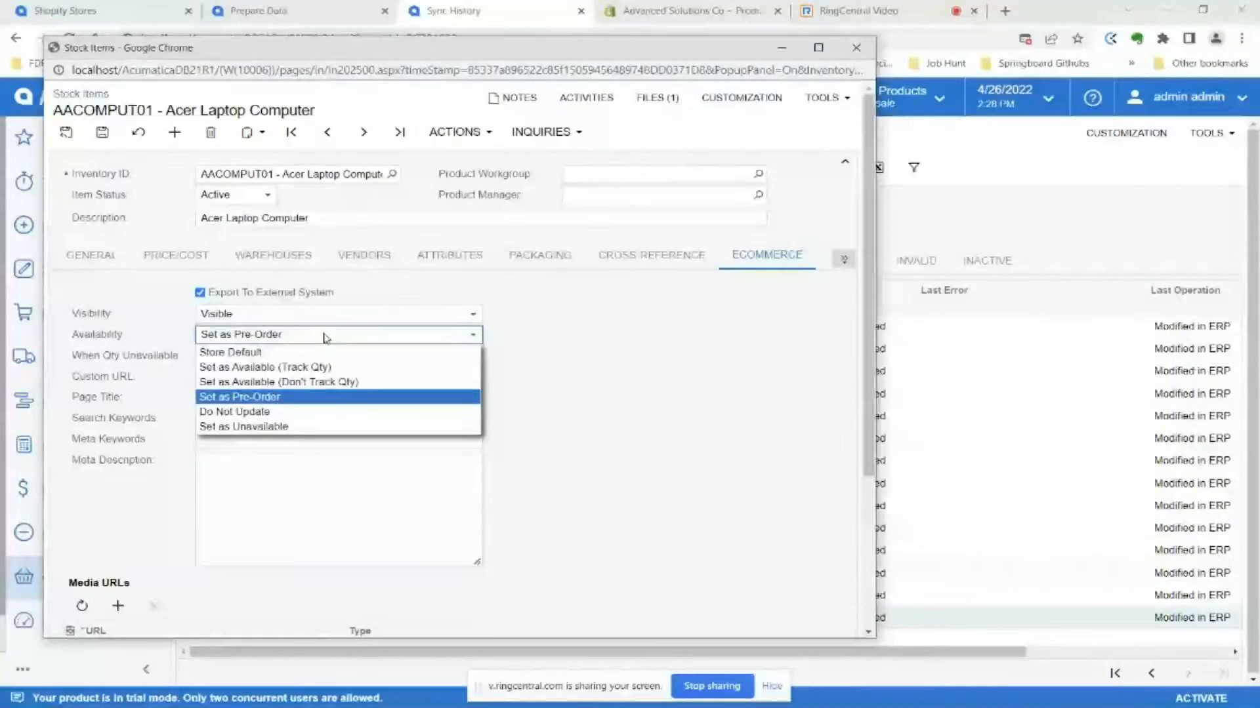
pyautogui.click(543, 357)
pyautogui.click(96, 257)
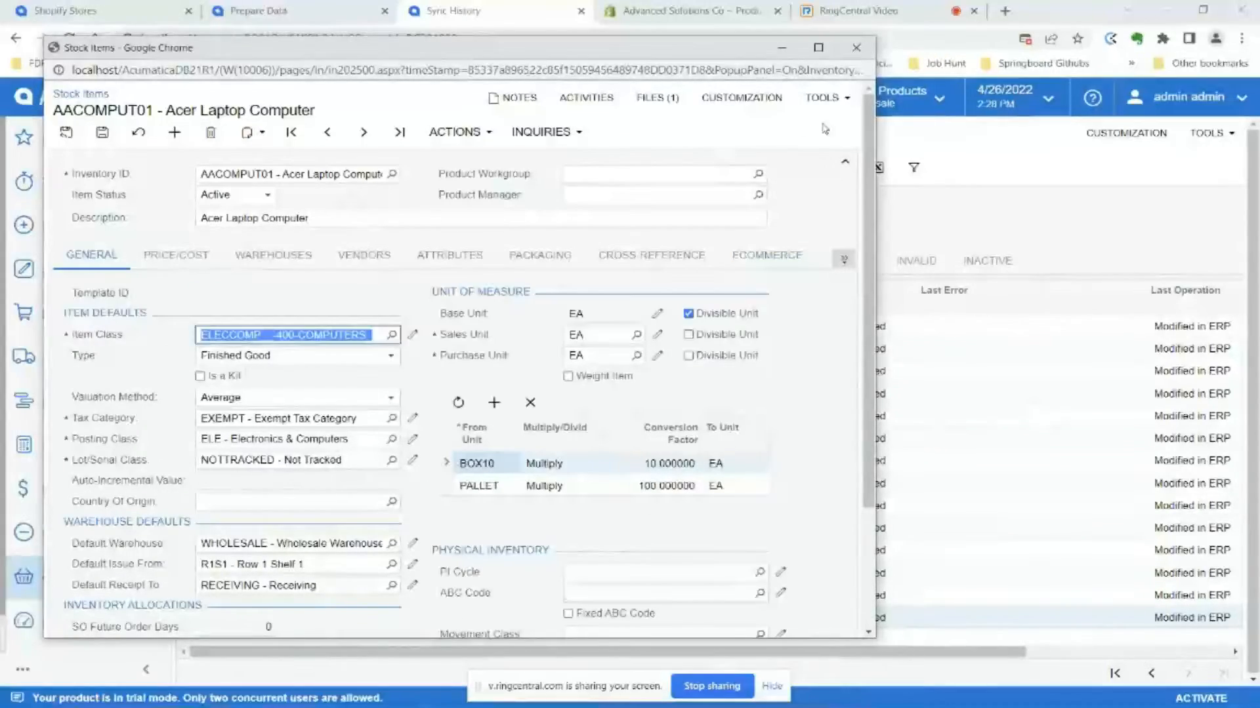
# - Return to the Sync History and sync the selected Acer Laptop Computer record with the ASC Shopify store
pyautogui.click(933, 185)
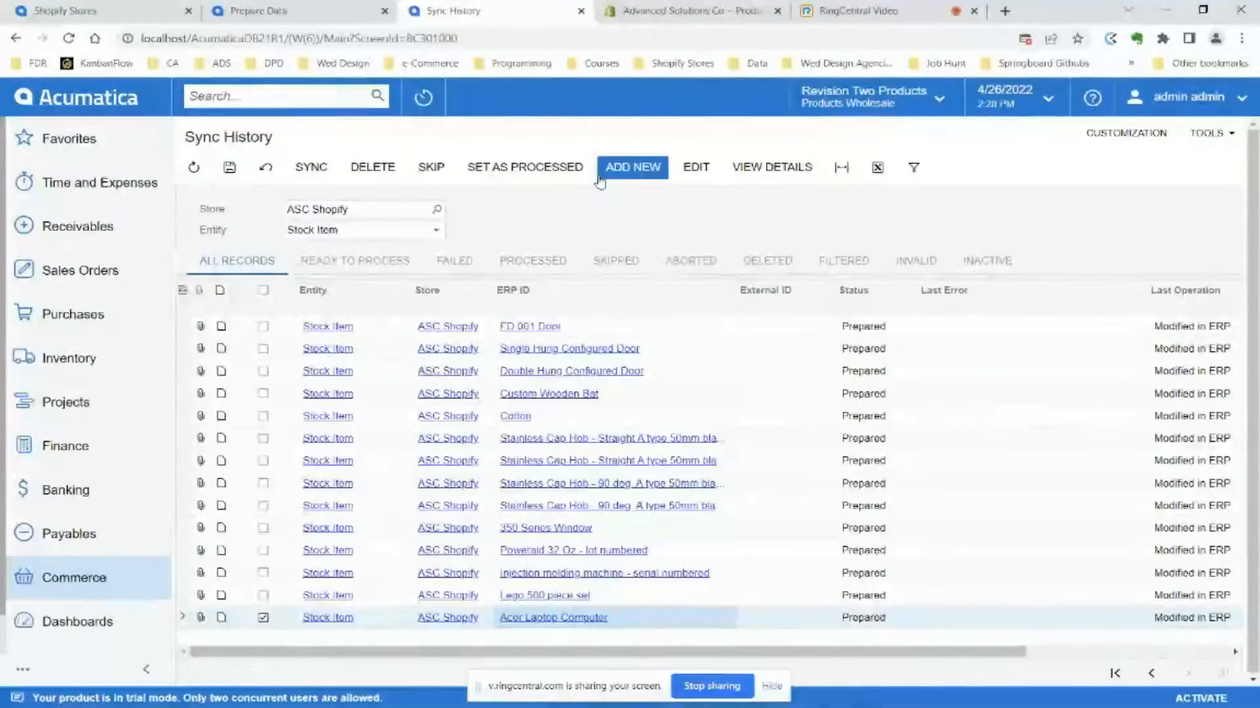
pyautogui.click(632, 167)
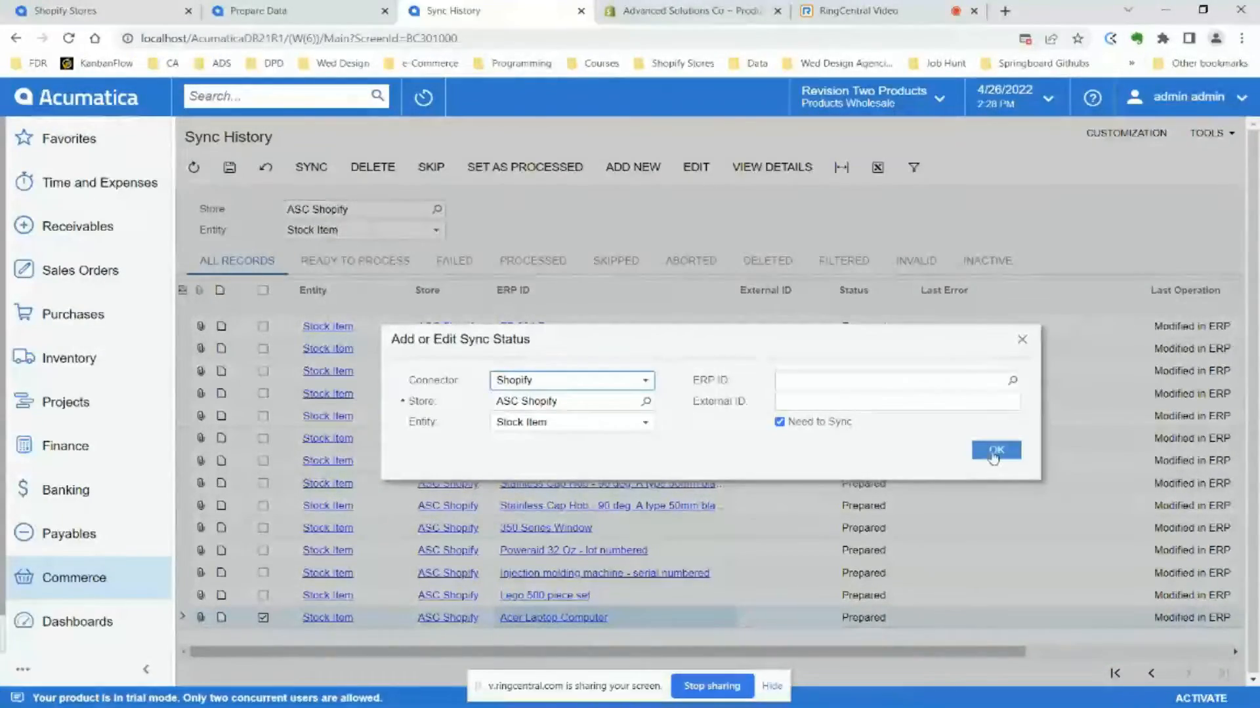
pyautogui.press('Escape')
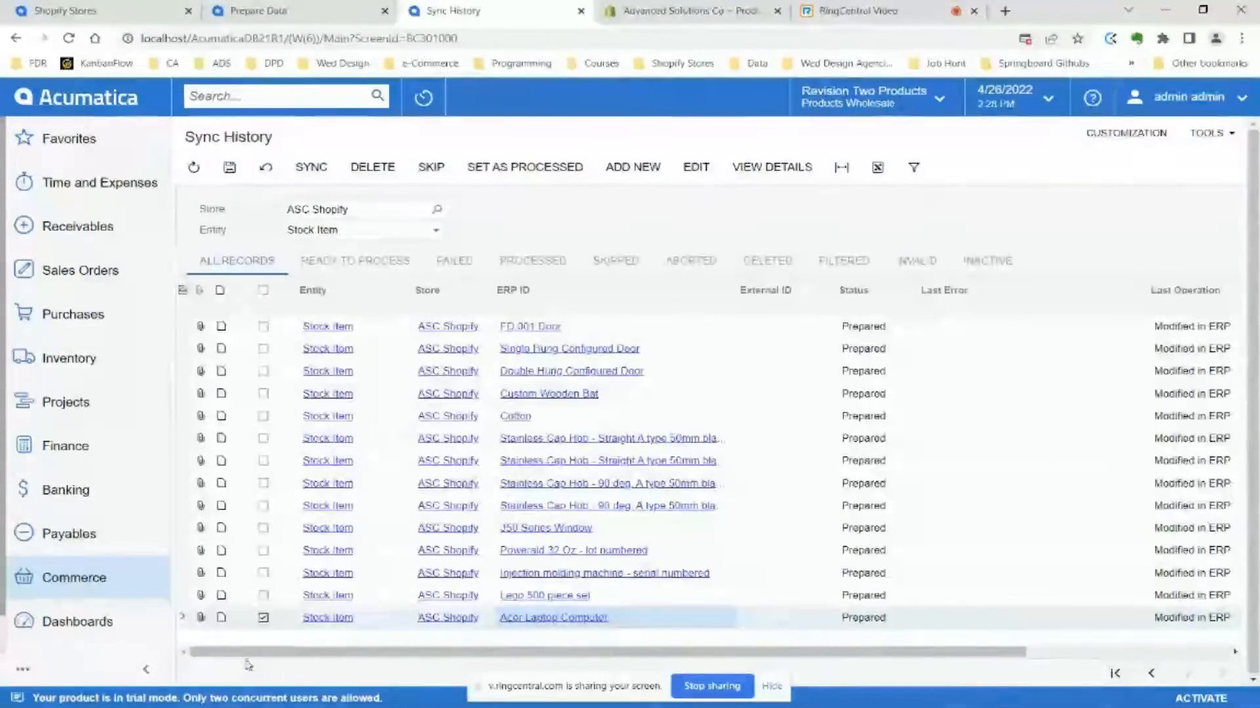
pyautogui.click(263, 618)
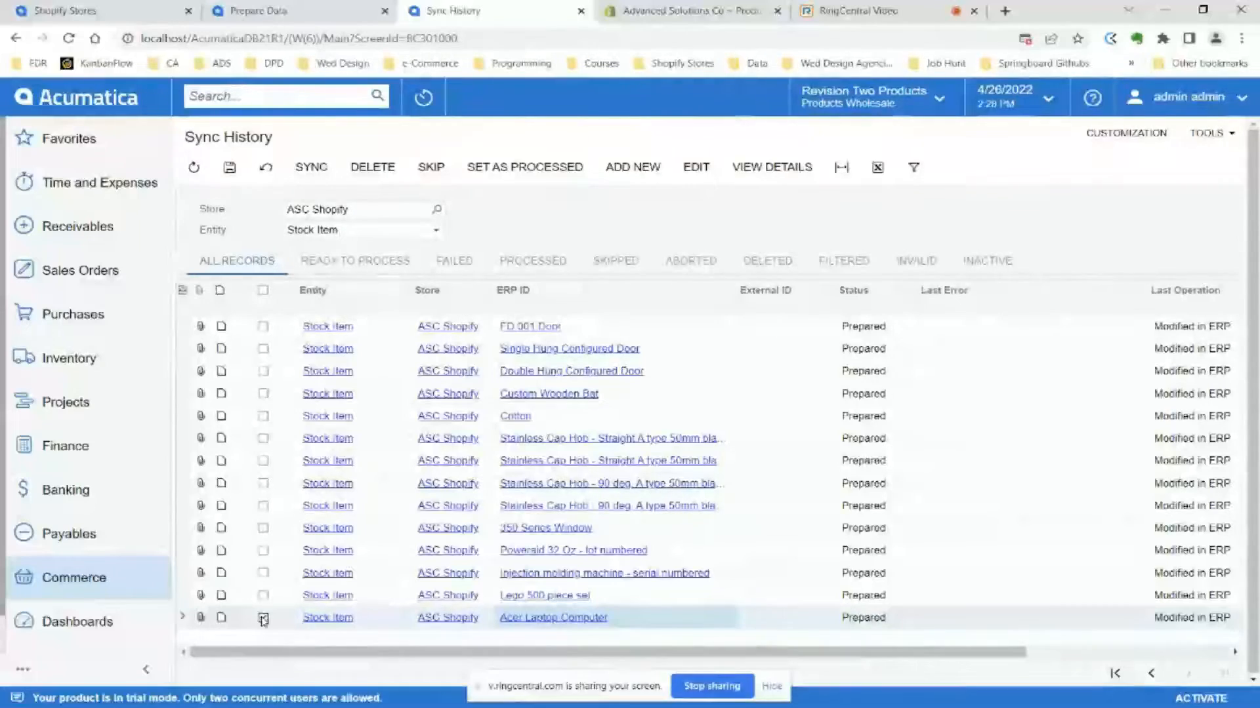
pyautogui.click(312, 169)
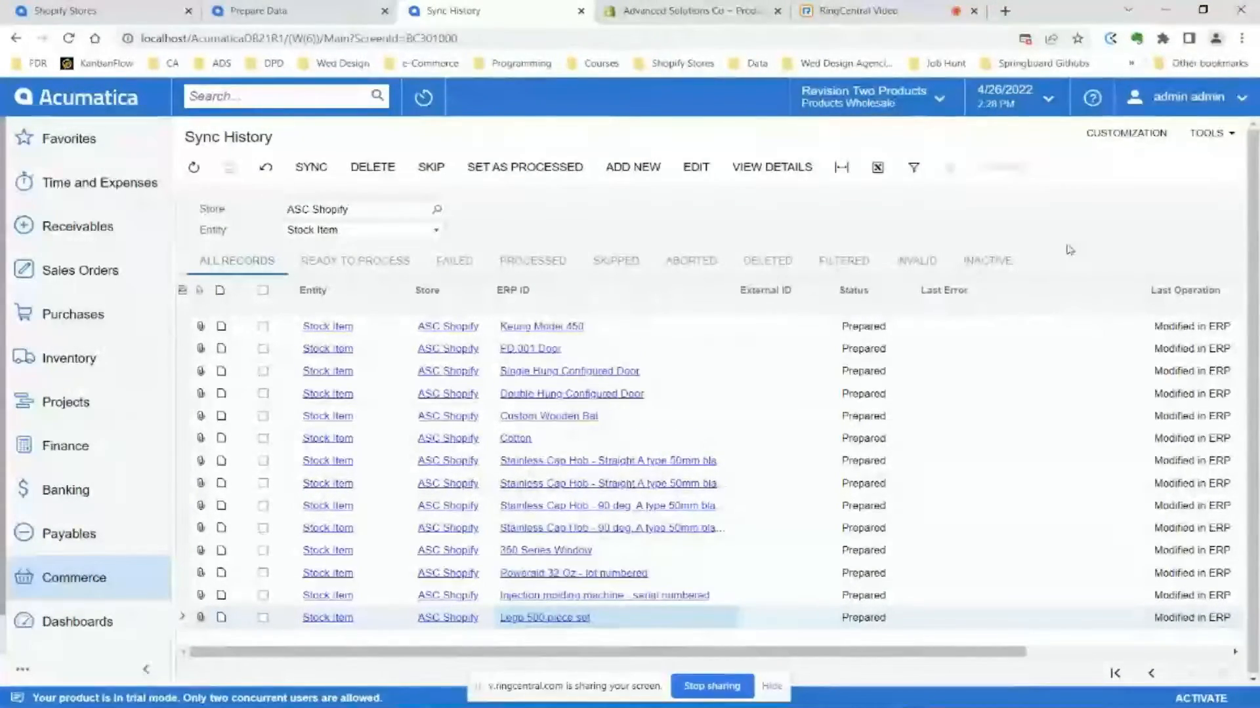
# - Go to the first page of sync records and reopen the Acer Laptop Computer stock item, discarding its unsaved changes
pyautogui.click(263, 371)
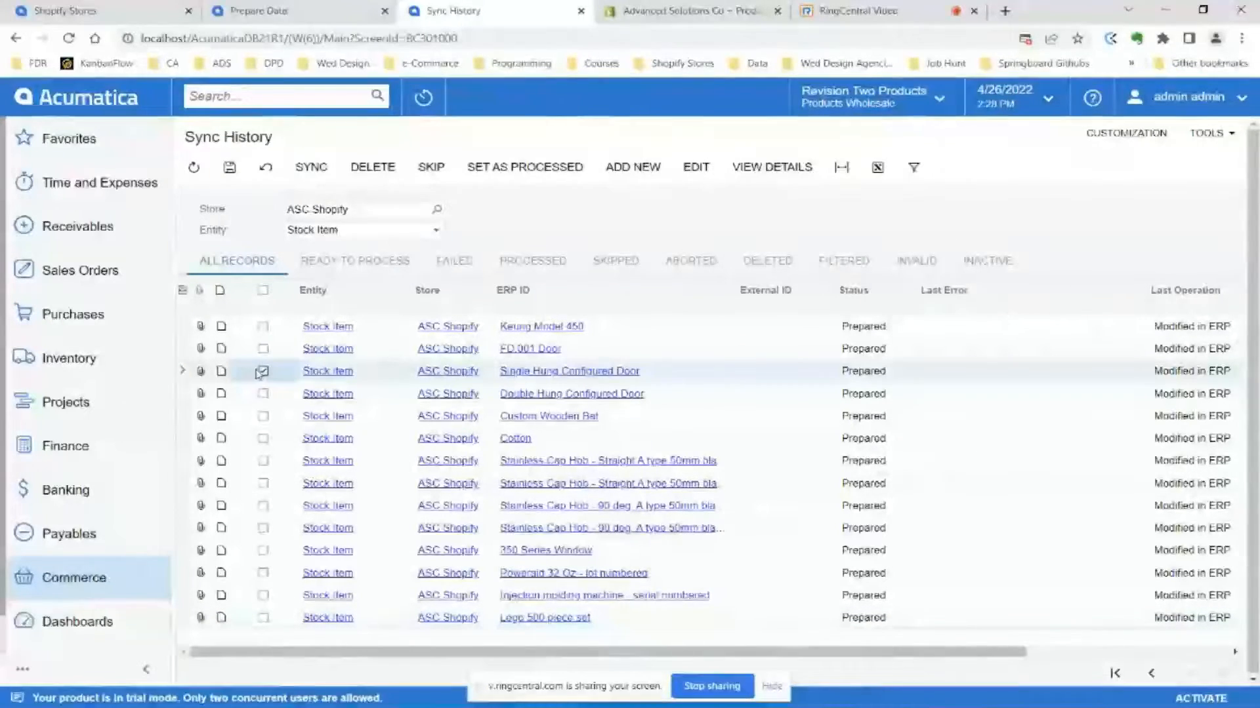
pyautogui.click(1115, 673)
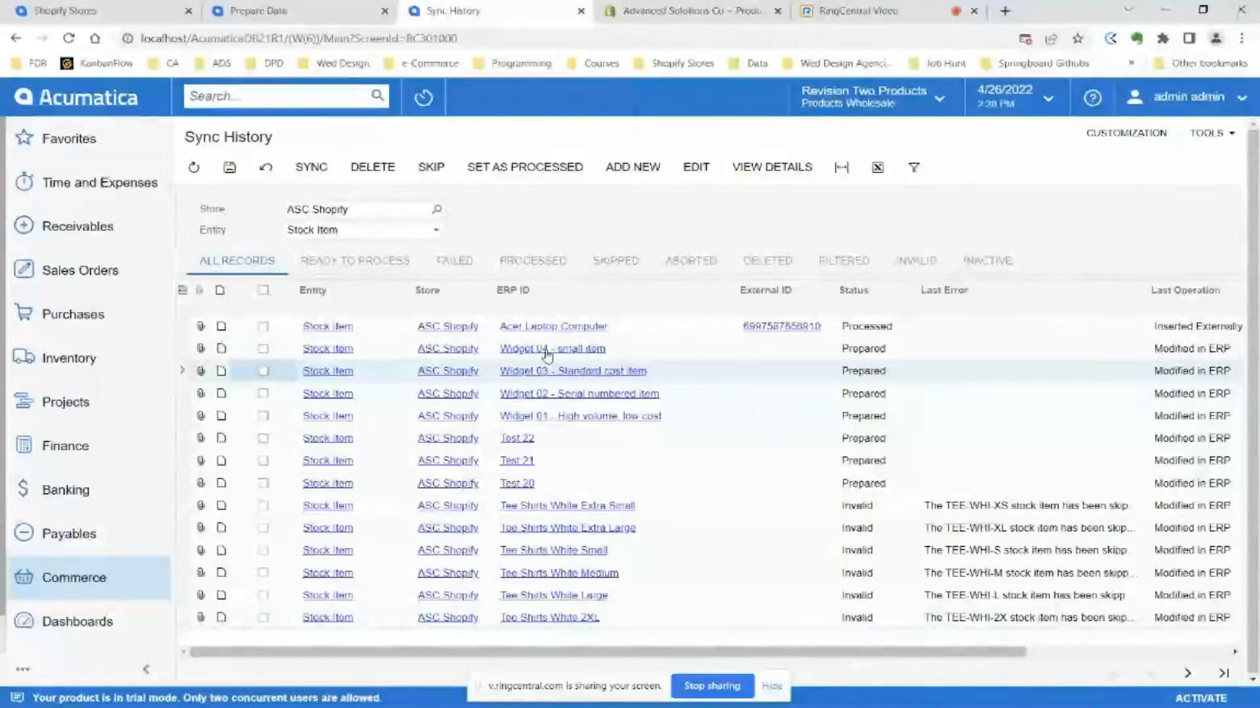
pyautogui.click(528, 328)
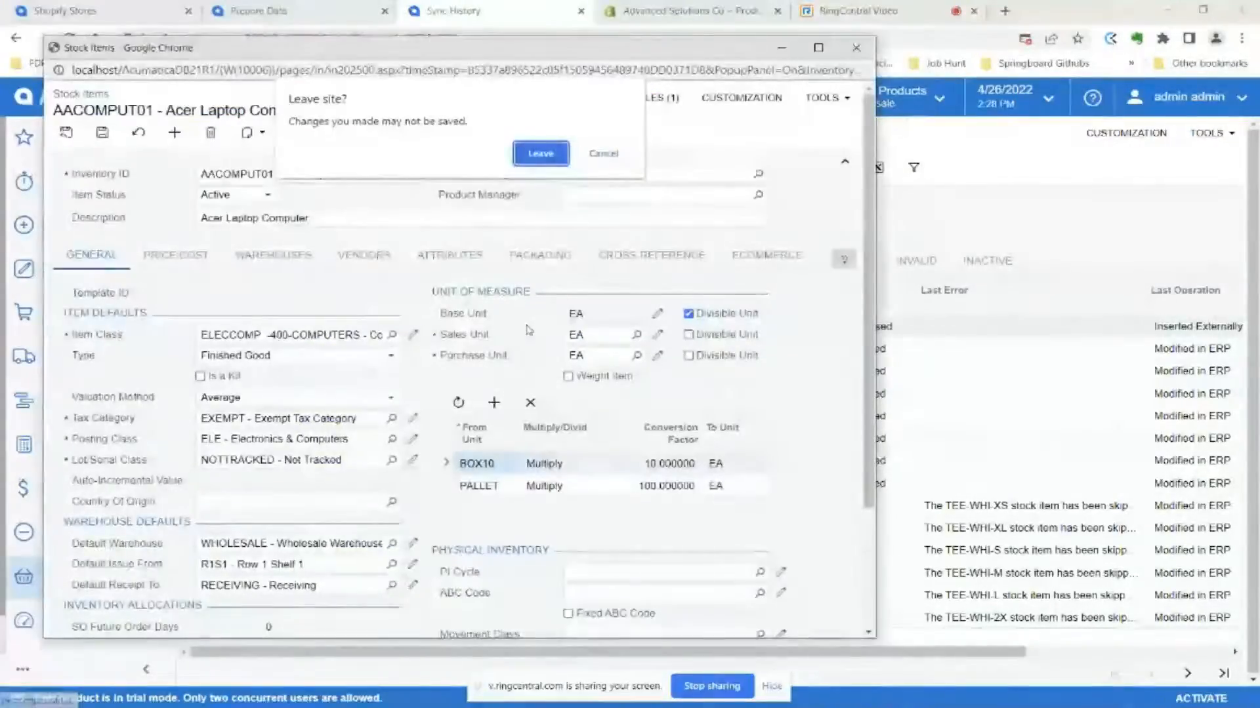
pyautogui.click(539, 157)
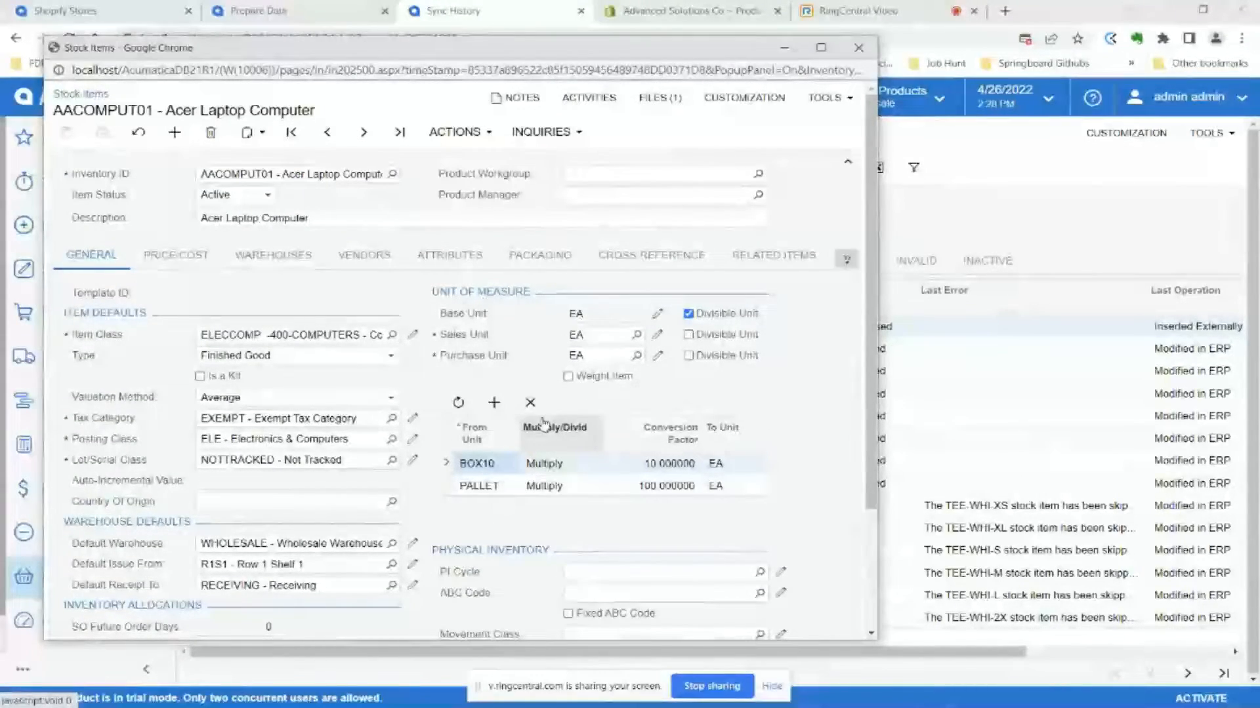
# - Leave the stock item and open the synced Acer Laptop Computer product in Shopify through its external ID
pyautogui.click(858, 48)
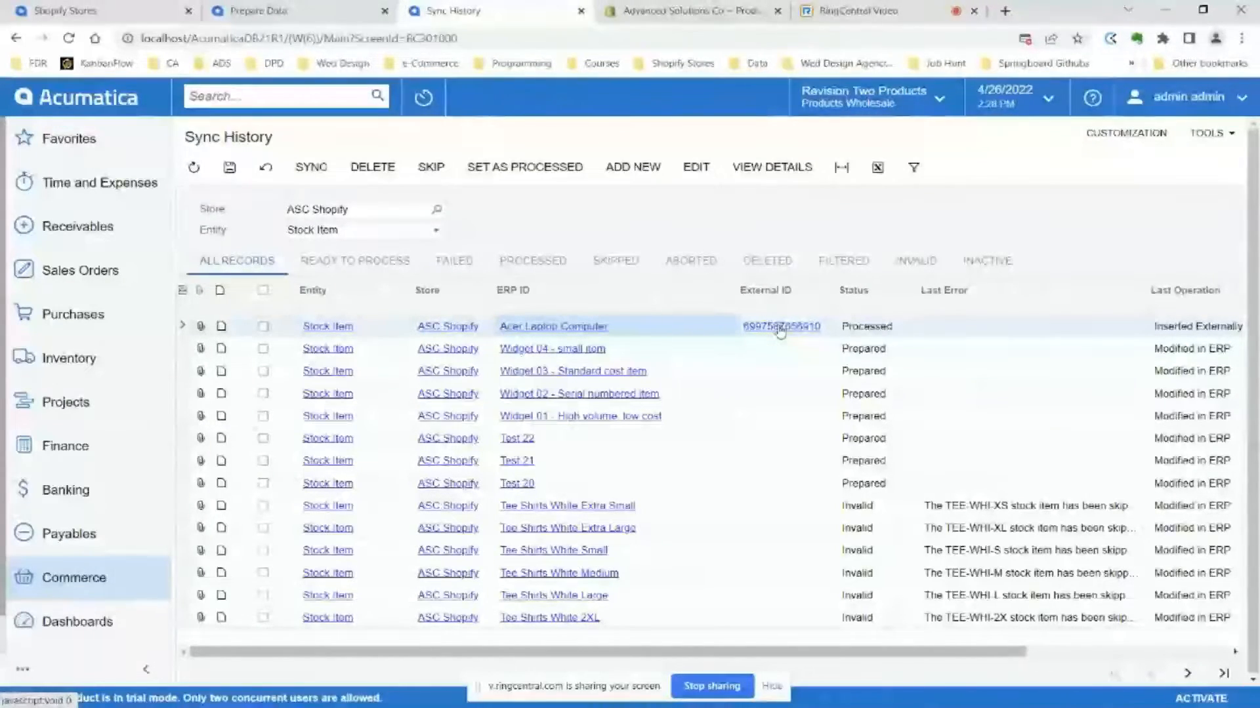
pyautogui.click(780, 330)
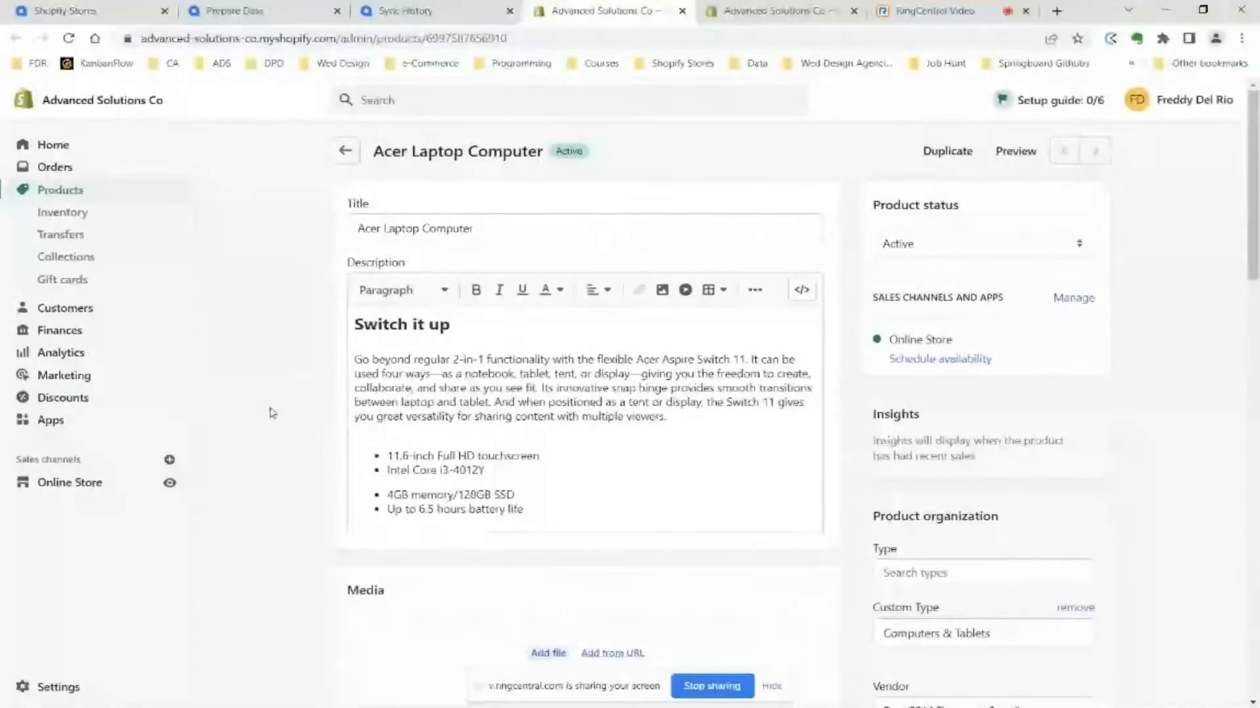
pyautogui.click(458, 360)
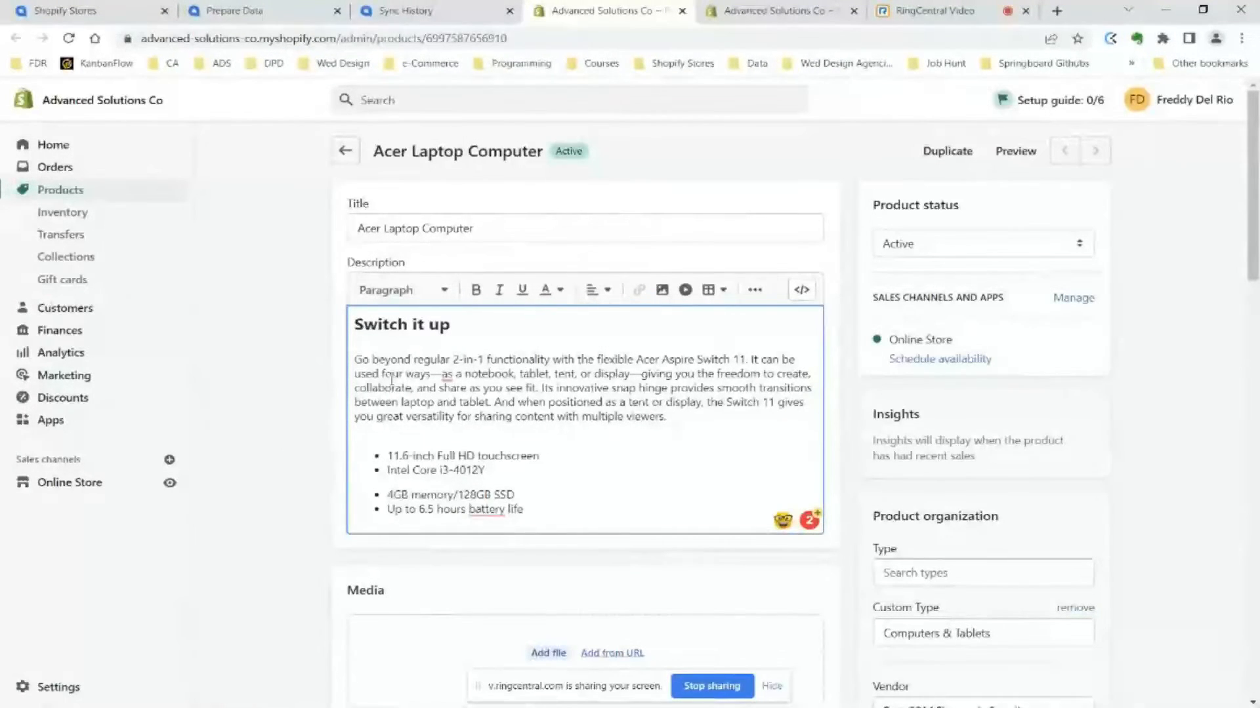
# - Switch back to the Acumatica stock item and examine its formatted description and the editor's view modes
pyautogui.hotkey('alt', 'Tab')
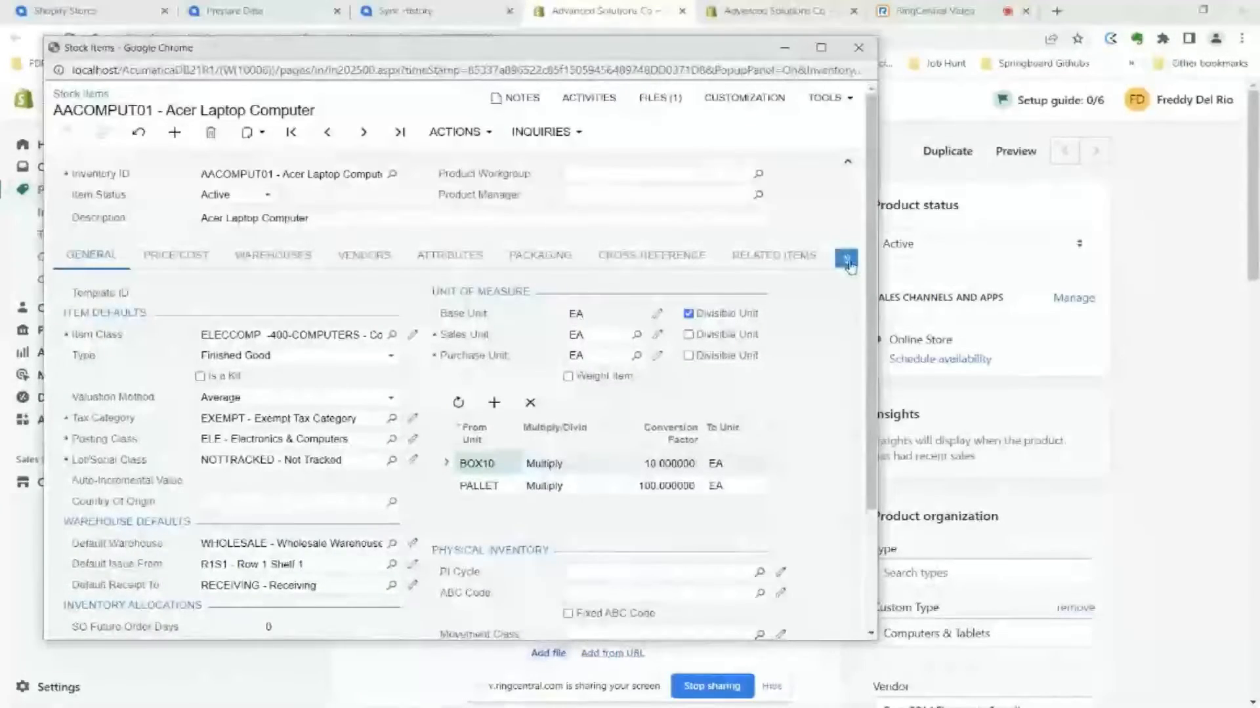
pyautogui.click(847, 260)
pyautogui.click(847, 260)
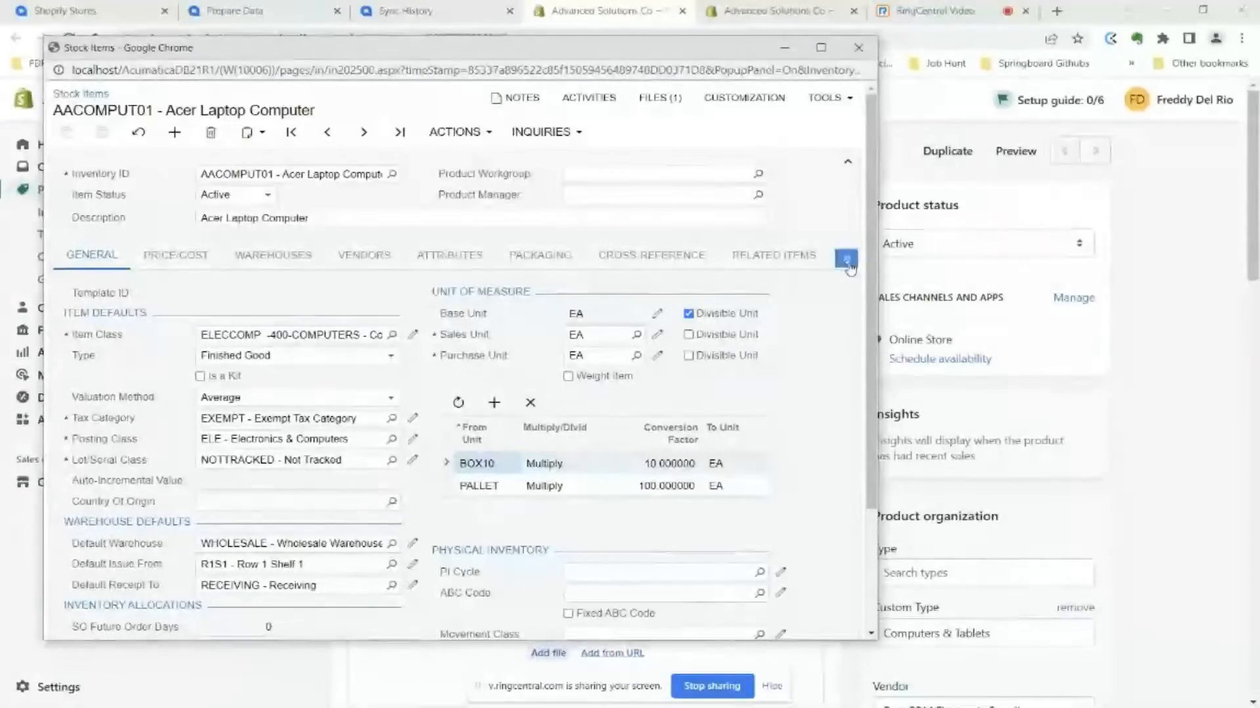
pyautogui.click(846, 260)
pyautogui.click(778, 362)
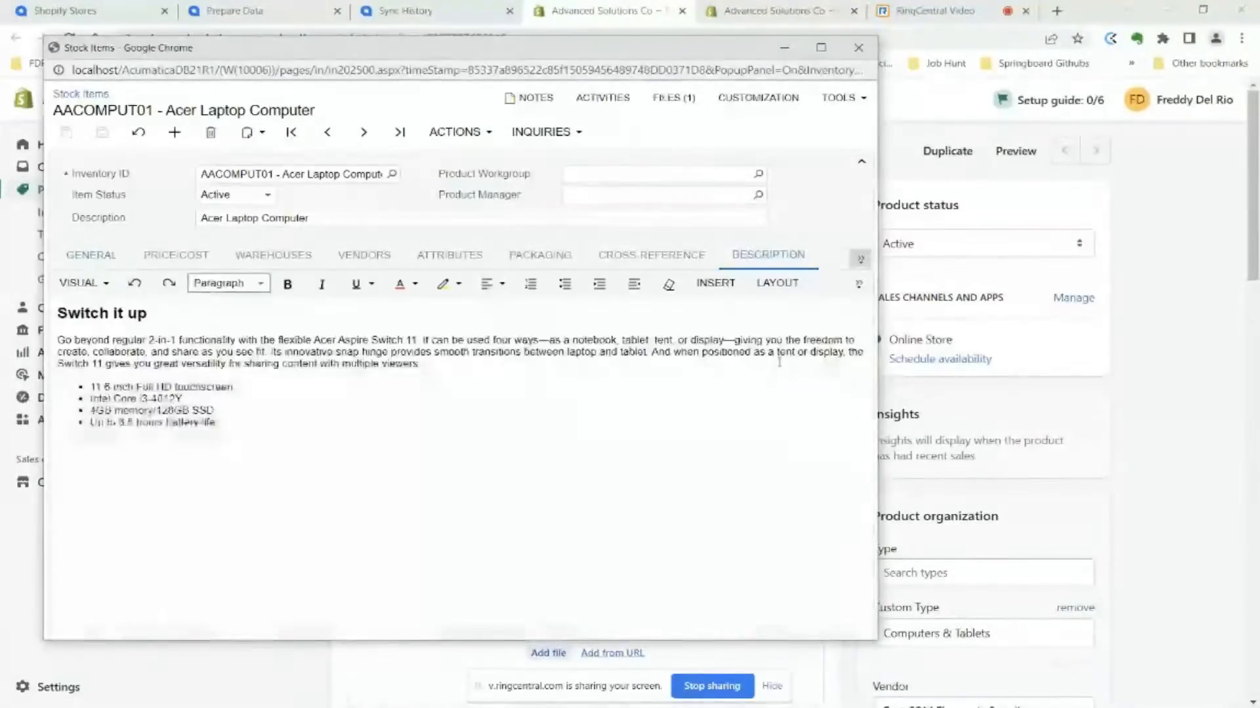
pyautogui.click(109, 284)
pyautogui.click(386, 430)
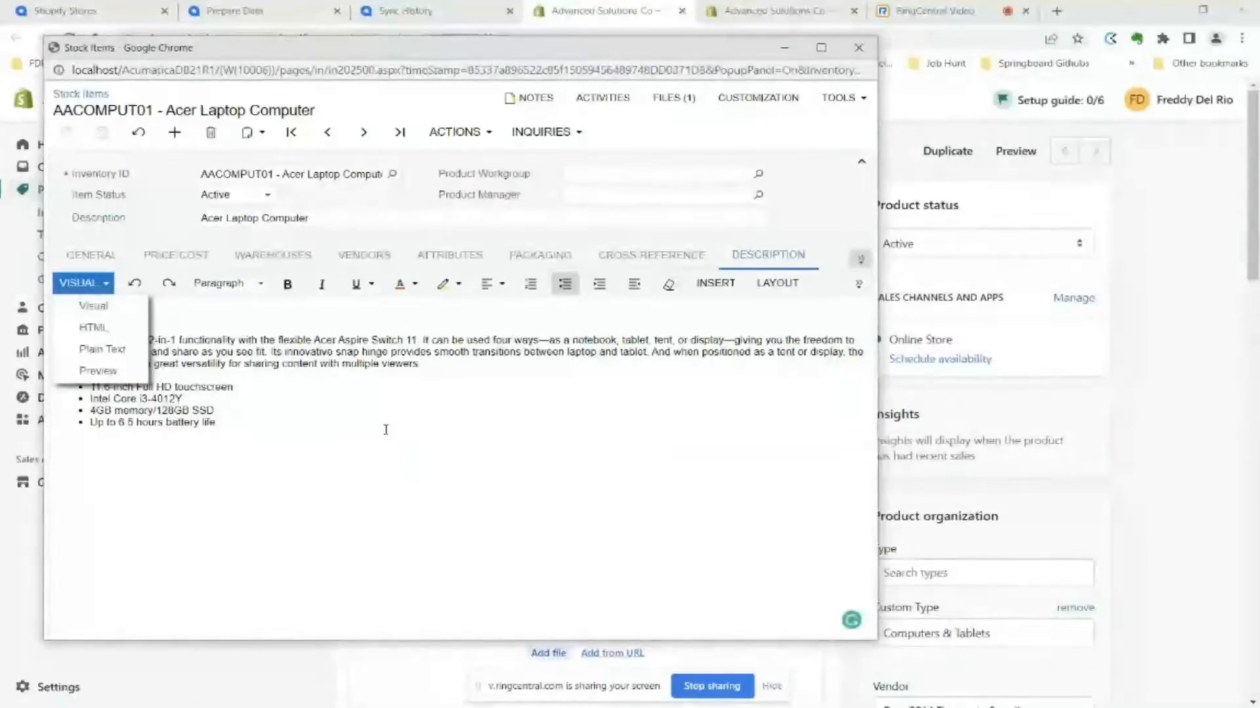
pyautogui.click(266, 444)
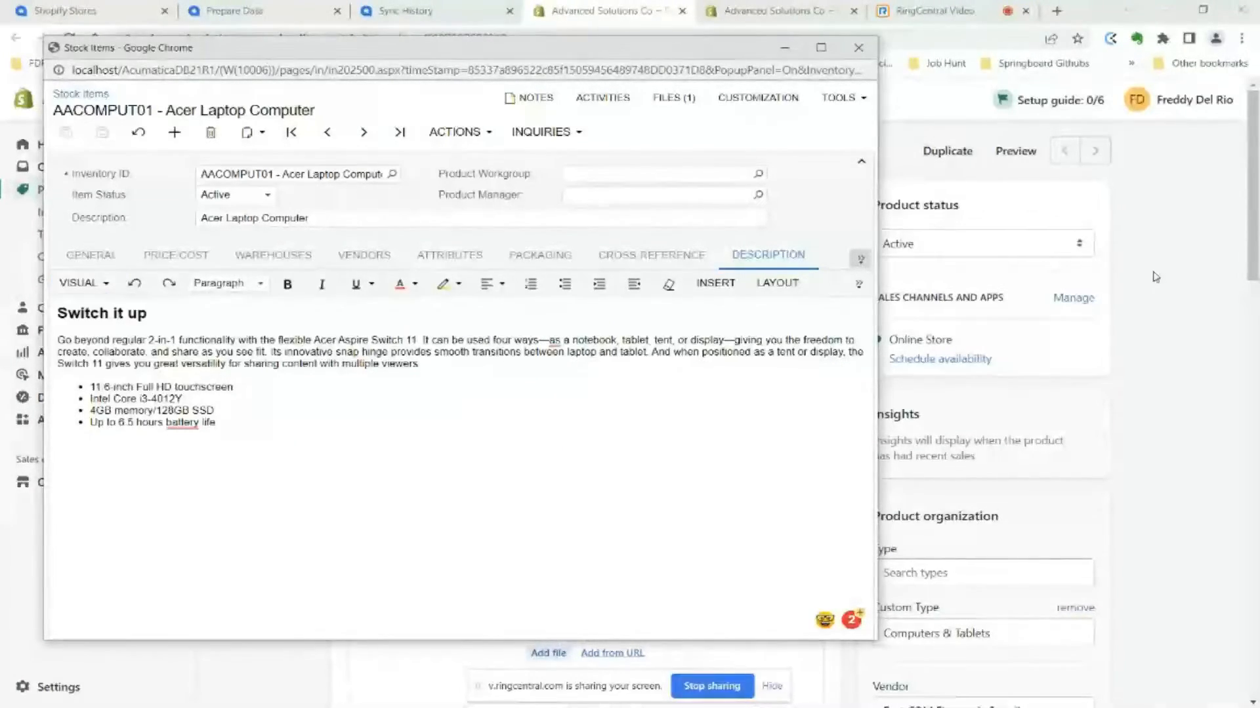
# - Return to the Shopify product page and examine the Acer Laptop Computer's description, pricing, tags and inventory details
pyautogui.click(1149, 281)
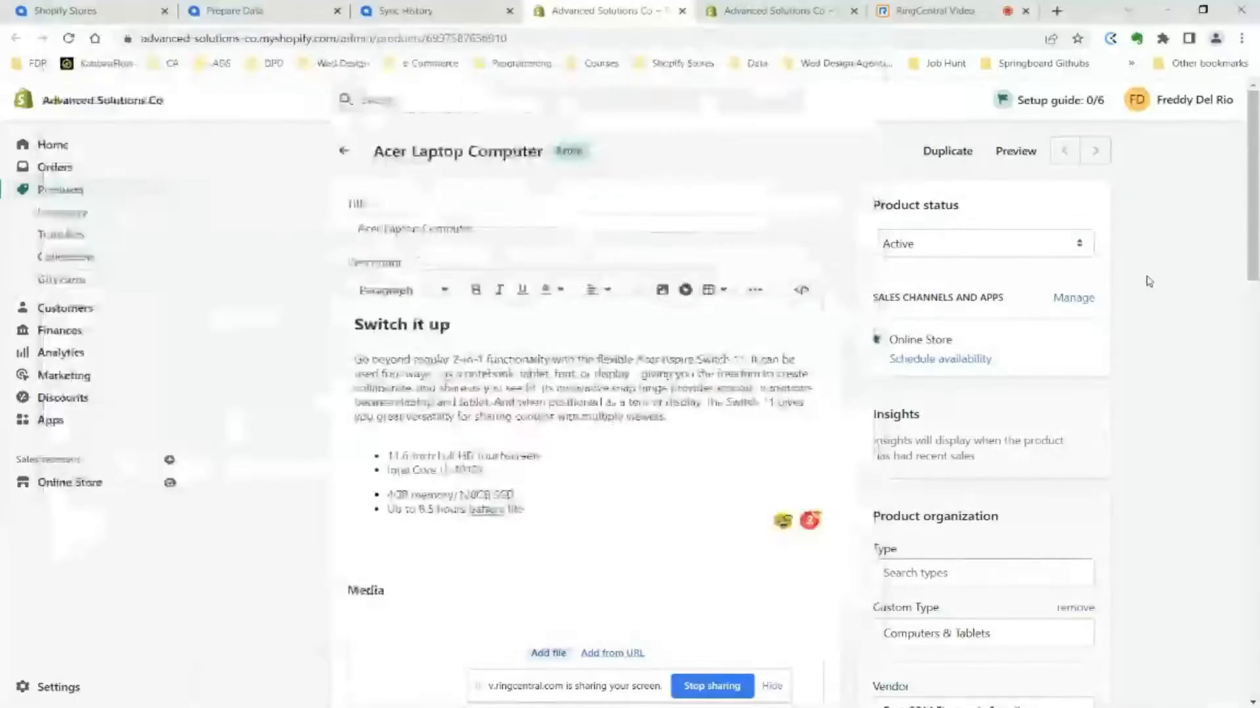
pyautogui.doubleClick(611, 420)
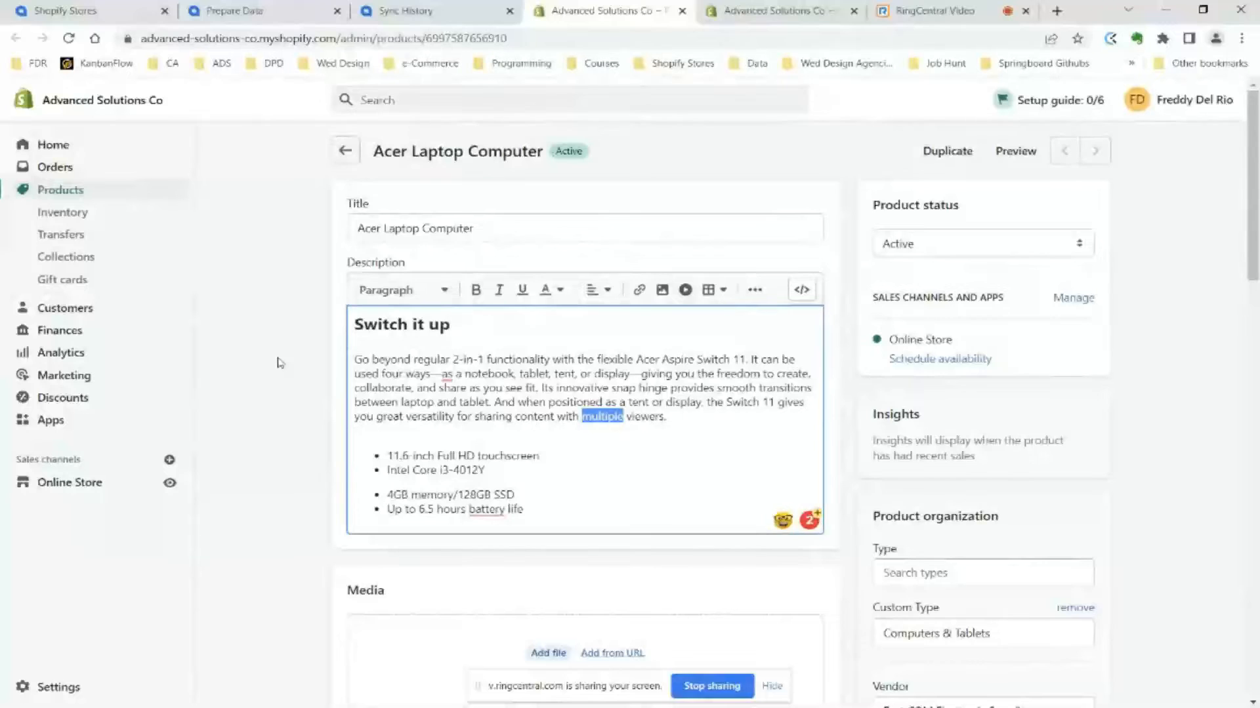
pyautogui.scroll(-7, 276, 359)
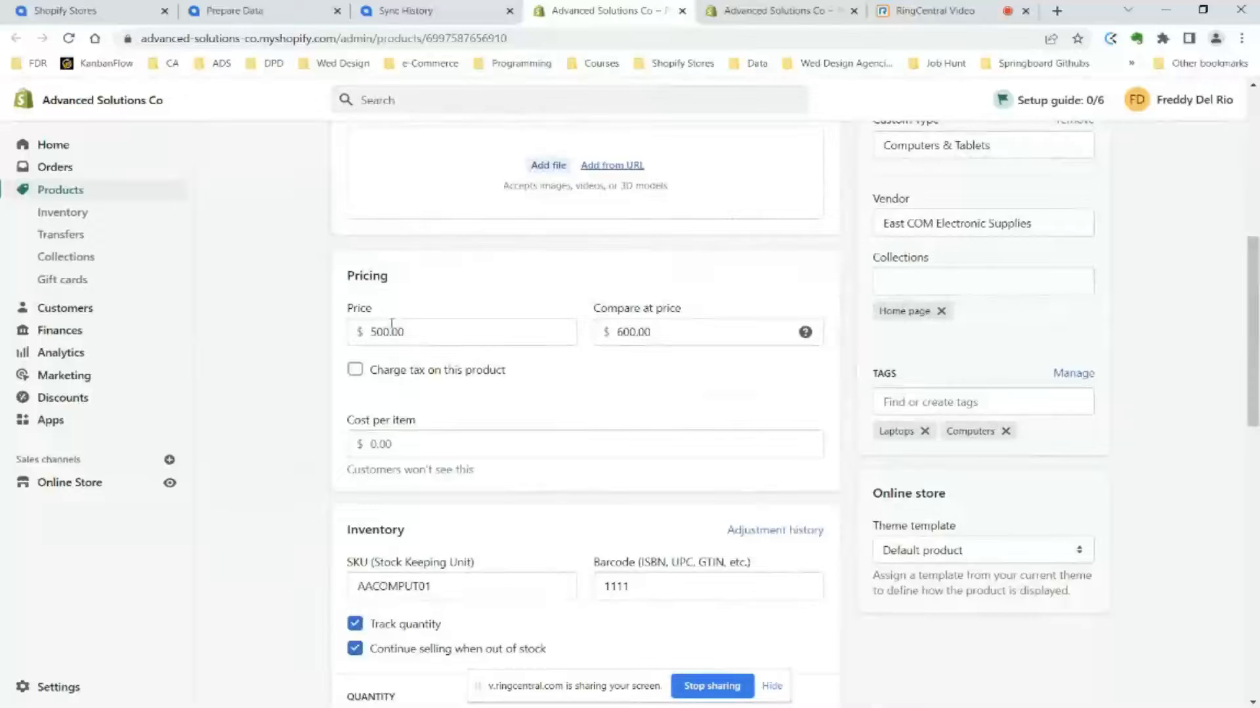
# - Check the store's collections in Shopify and reload the products list
pyautogui.click(771, 12)
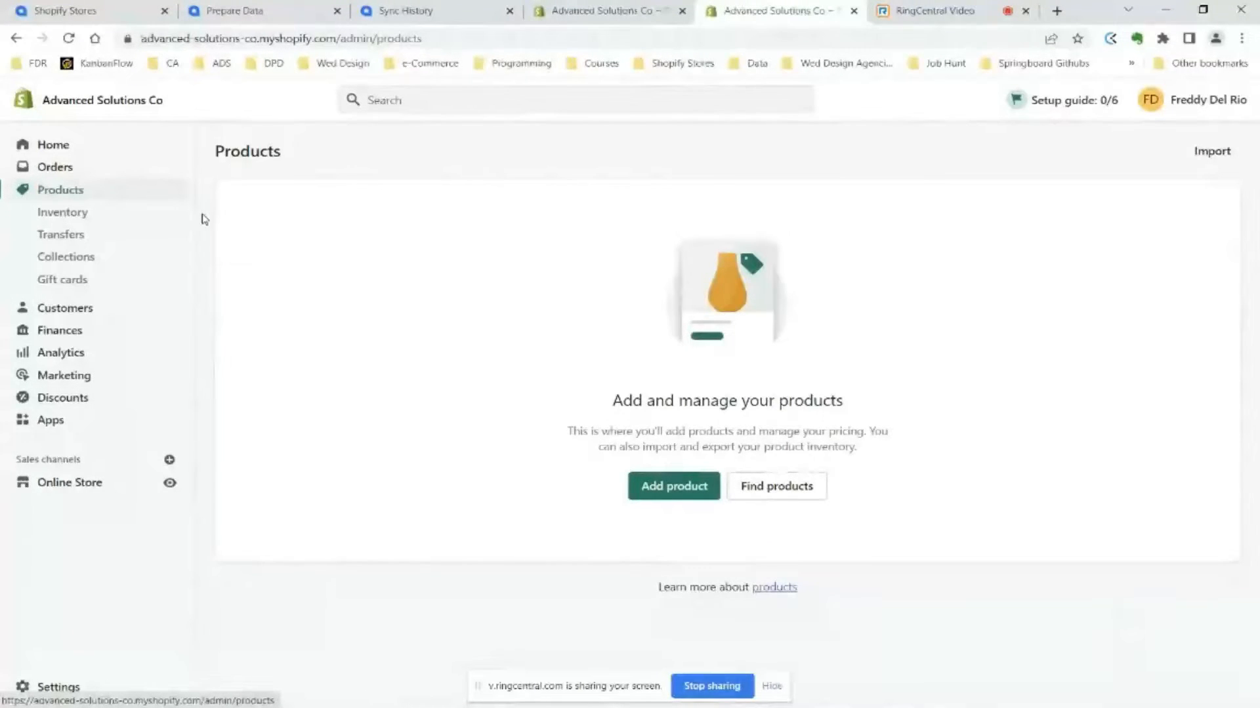
pyautogui.click(69, 258)
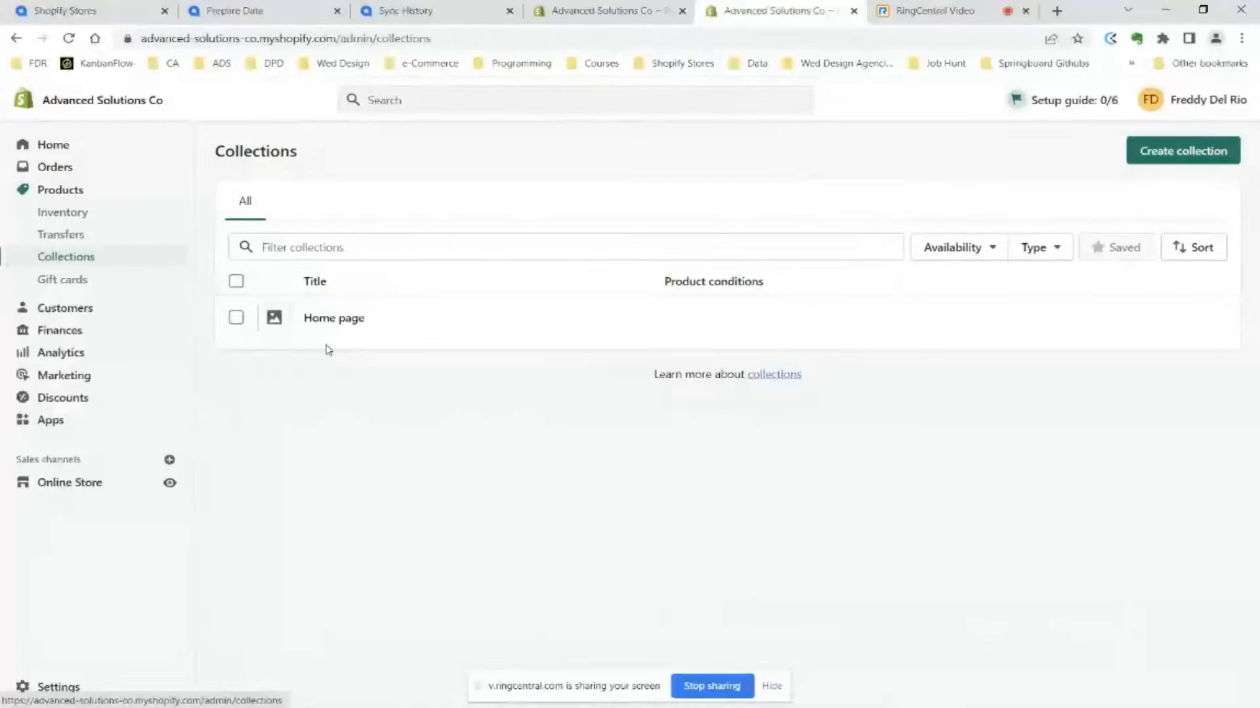
pyautogui.click(61, 191)
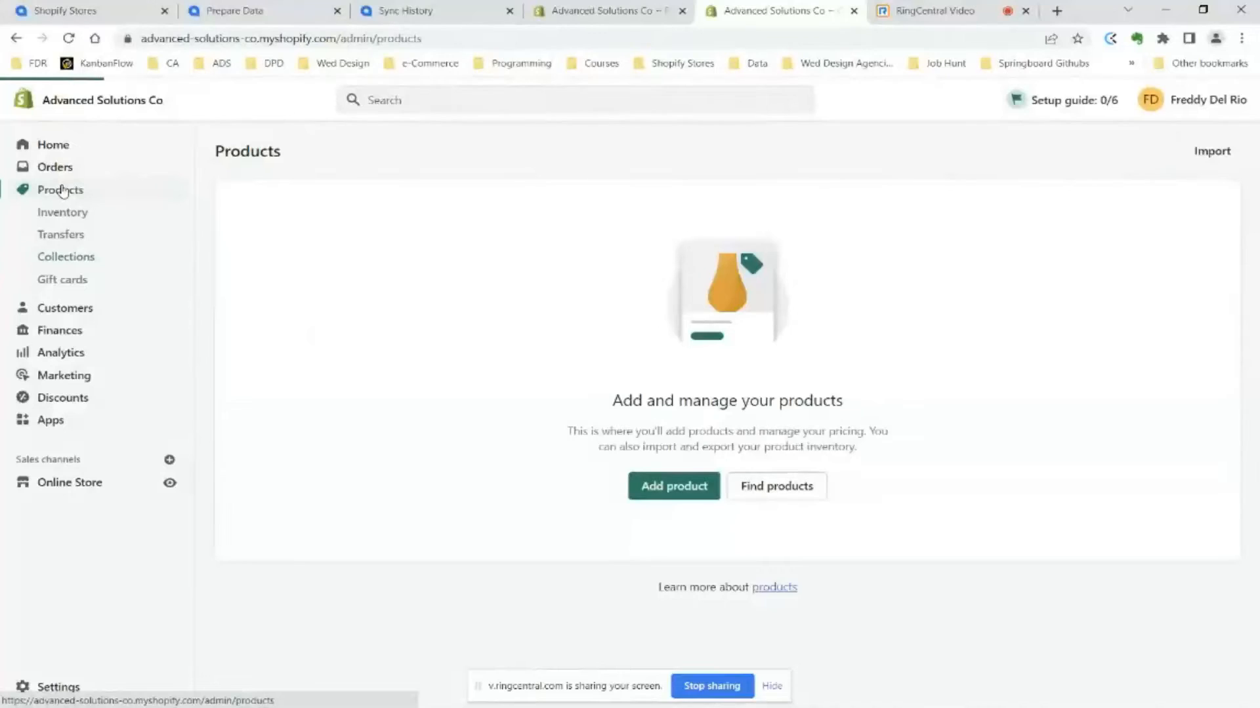
# - Review the ASC Shopify store's inventory settings in Acumatica and return to the Shopify products list
pyautogui.click(112, 11)
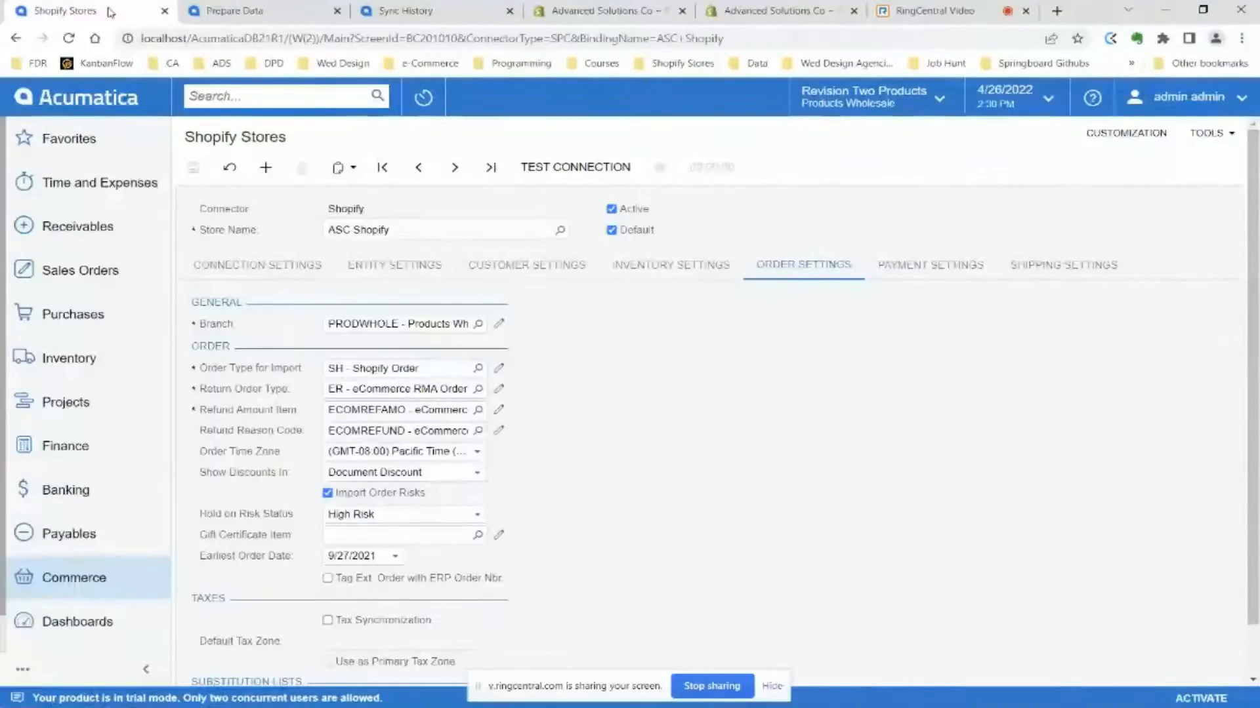
pyautogui.click(669, 269)
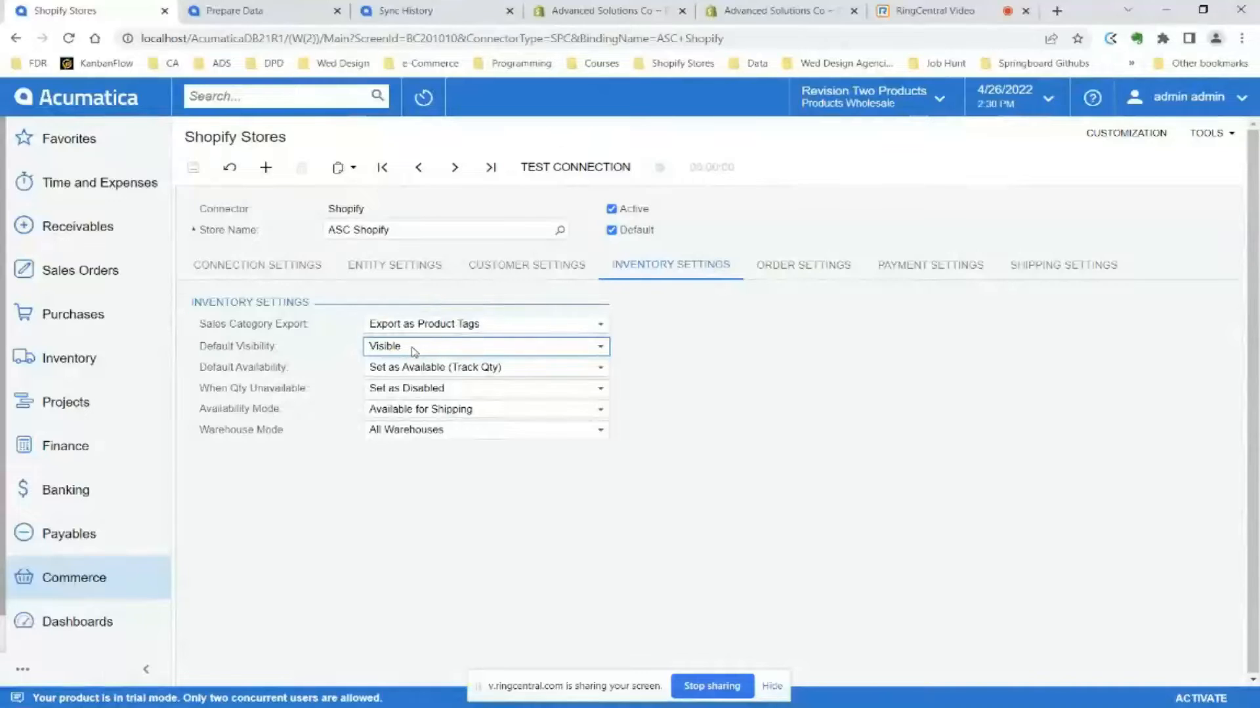
pyautogui.hotkey('ctrl', '5')
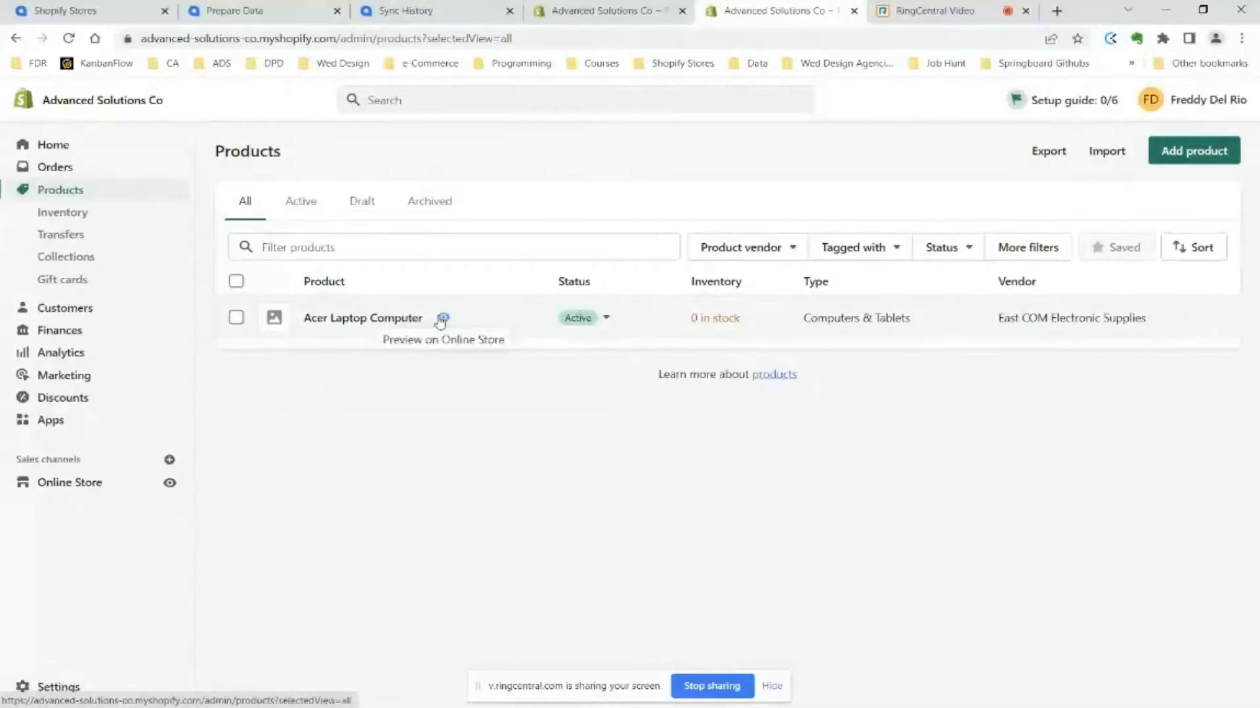
# - Open the Acer Laptop Computer product in Shopify and examine its media, pricing, organization and tags
pyautogui.click(372, 324)
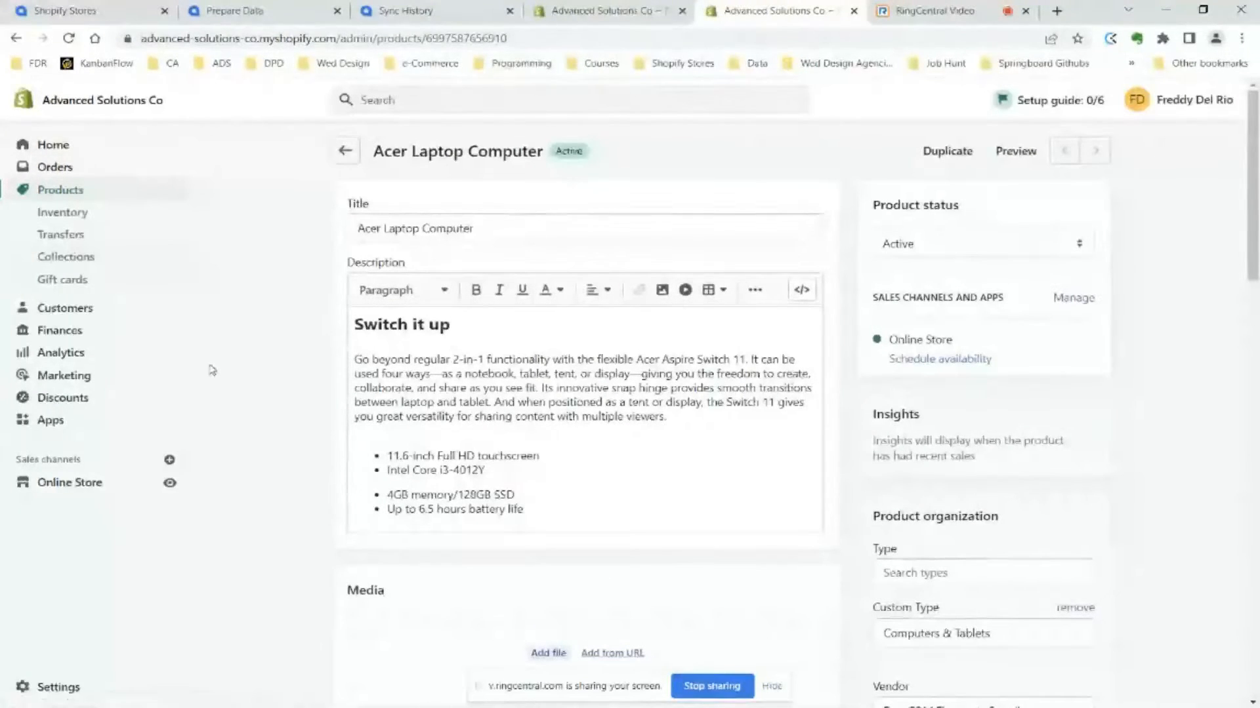
pyautogui.scroll(-6, 211, 370)
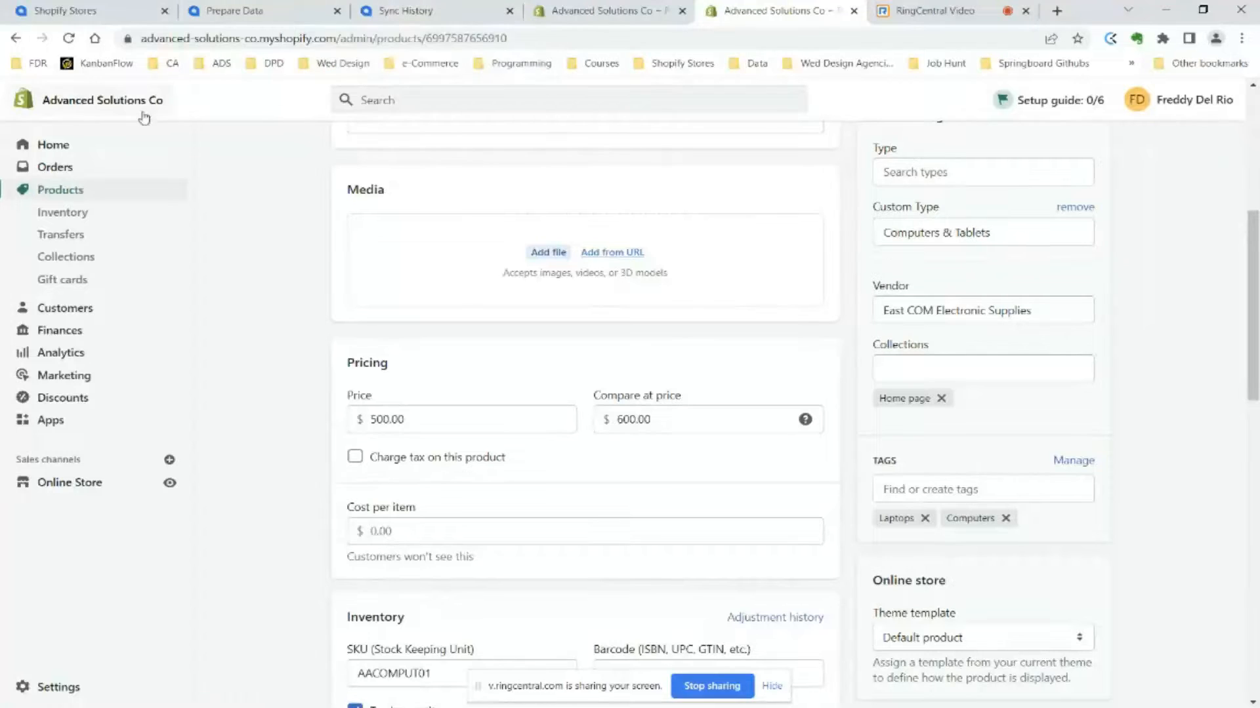
# - Switch to Acumatica's Prepare Data page and prepare the Product Image entity for the ASC Shopify store in Incremental mode
pyautogui.click(103, 17)
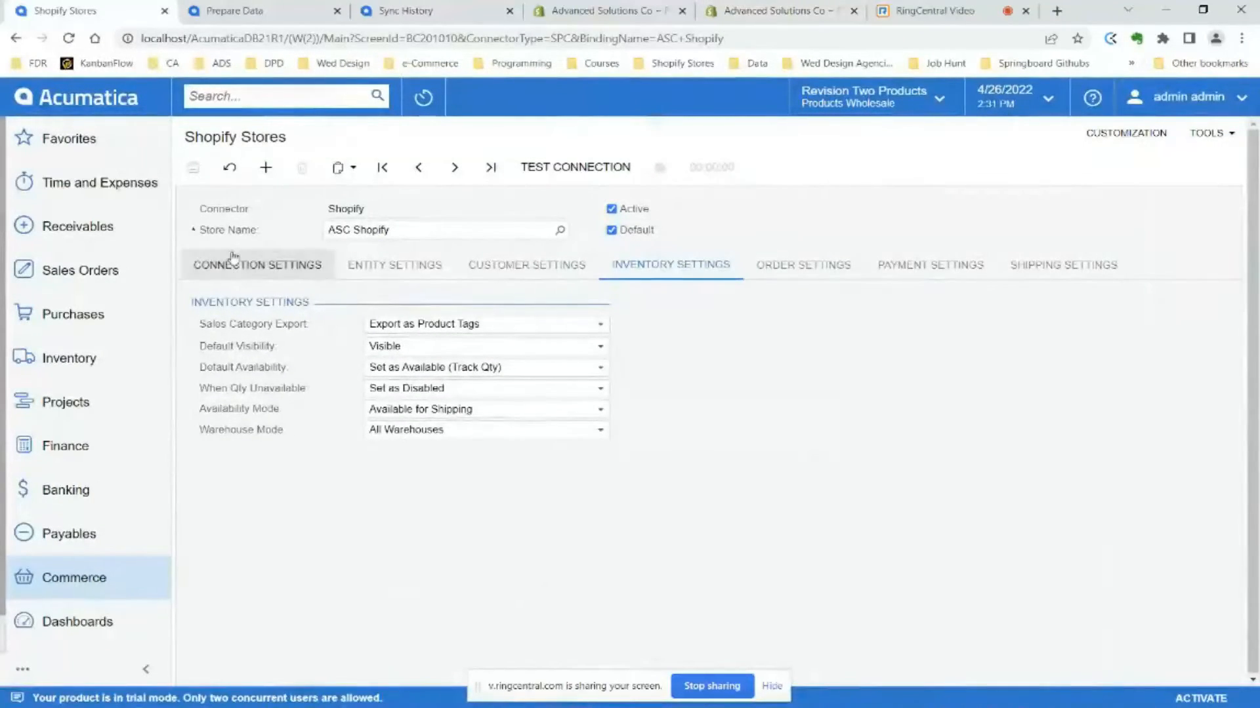
pyautogui.click(268, 15)
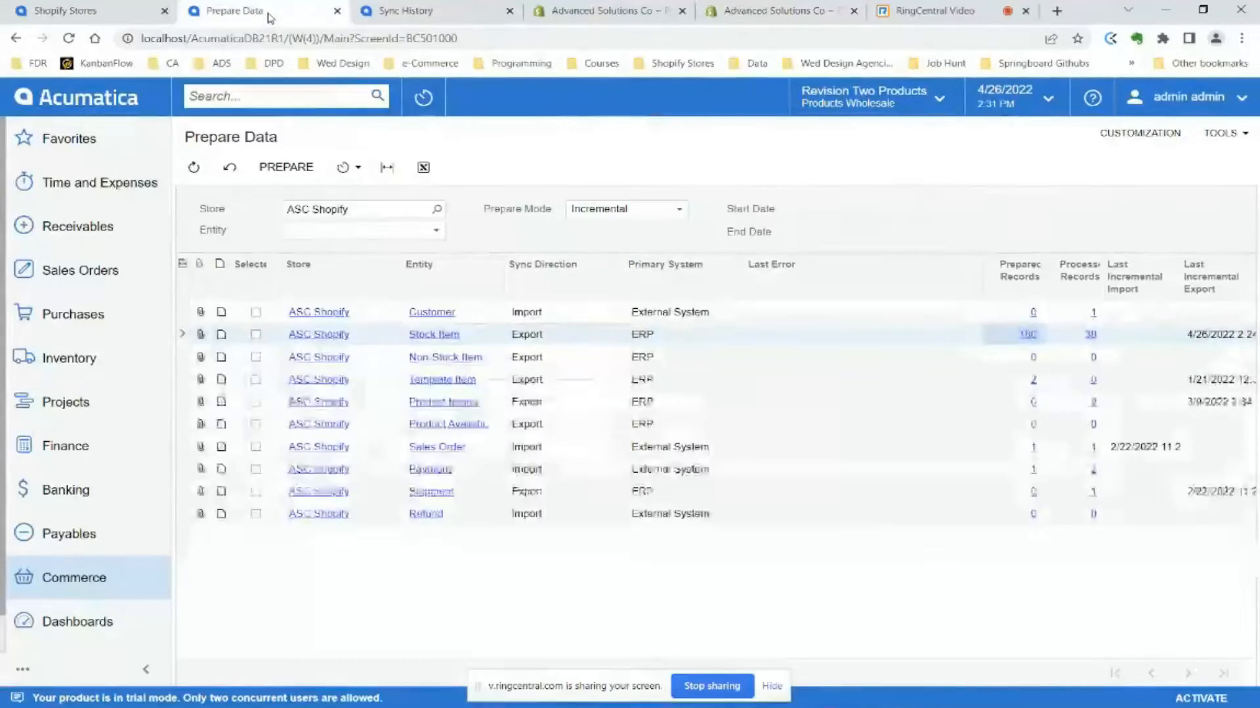
pyautogui.click(256, 402)
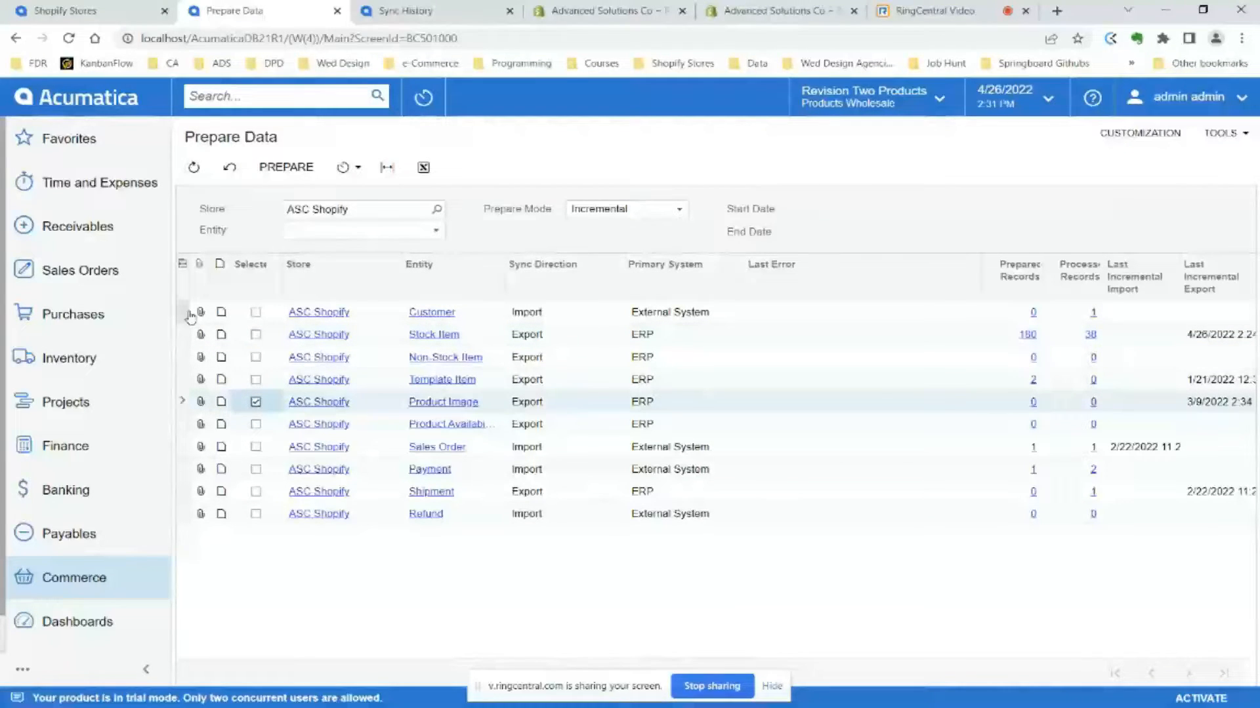
pyautogui.click(290, 172)
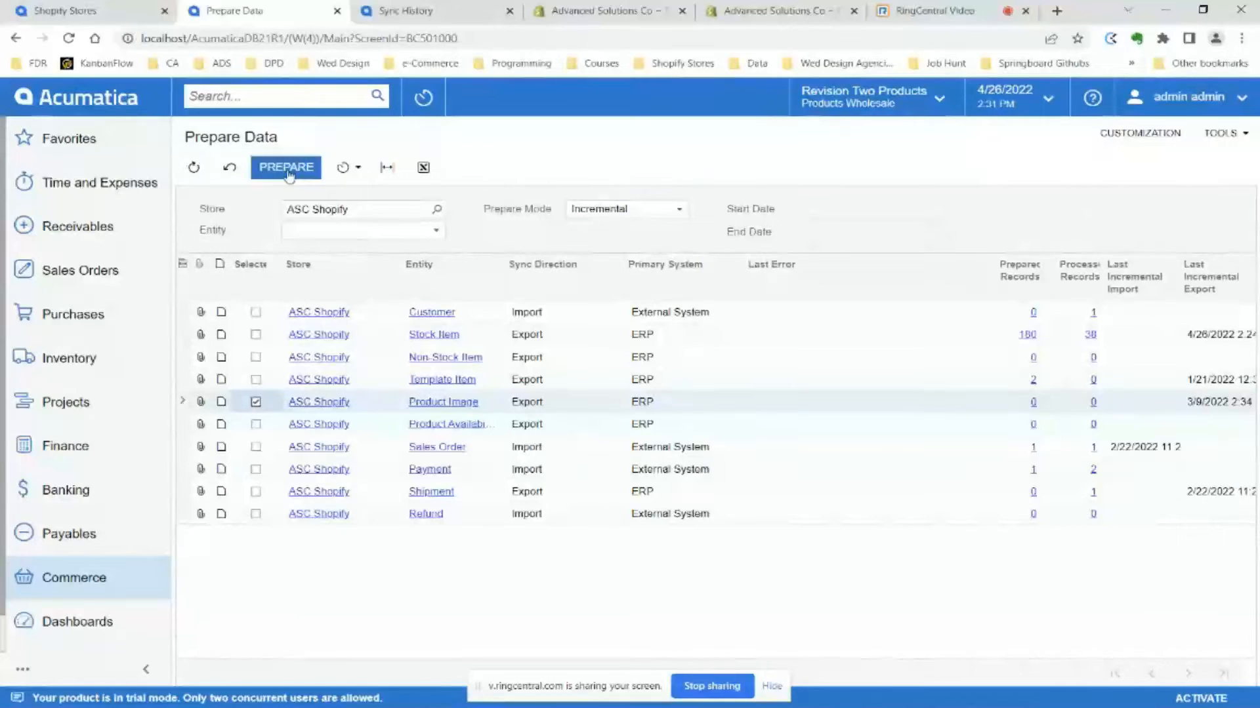
pyautogui.click(289, 171)
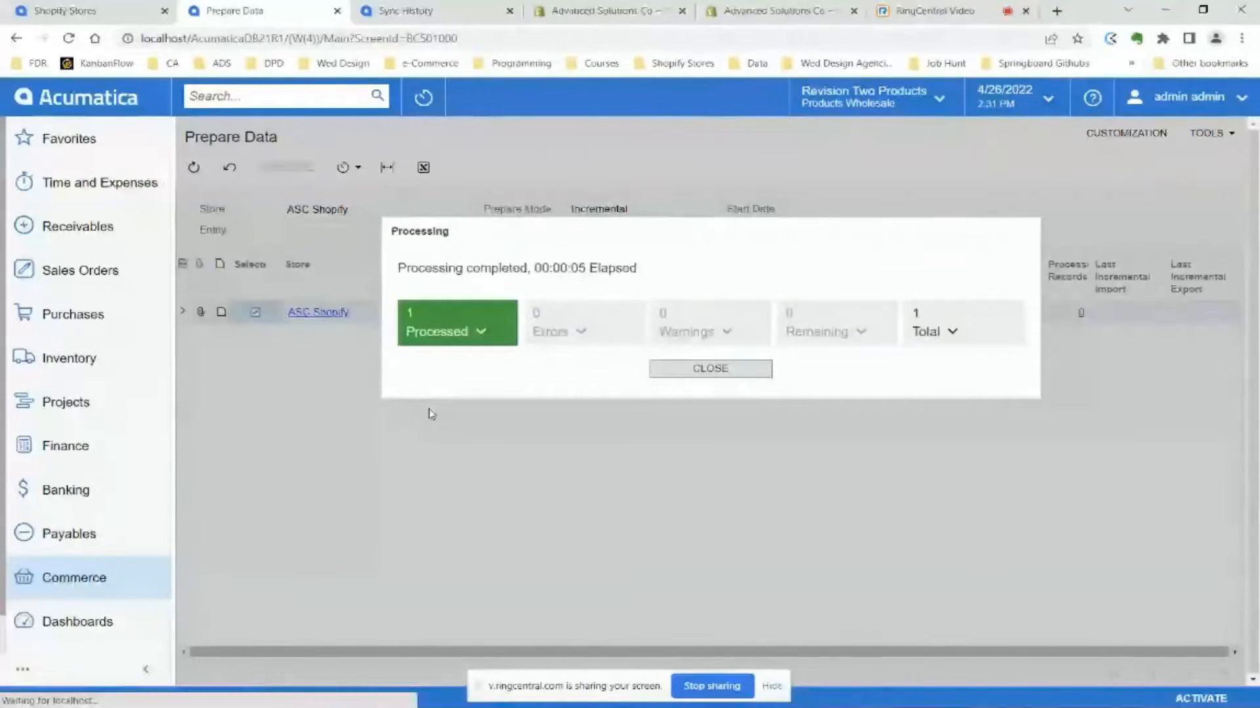
pyautogui.click(739, 368)
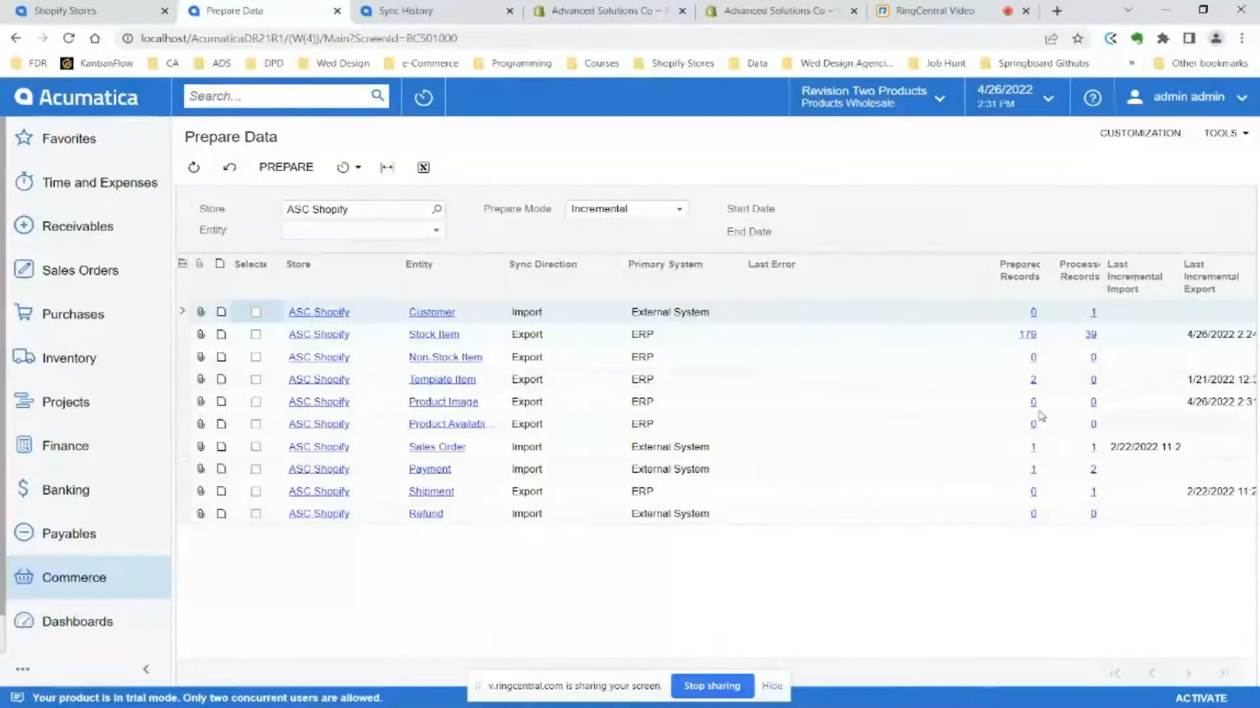
# - Open the sync history for the Product Image entity and view all its records
pyautogui.click(451, 403)
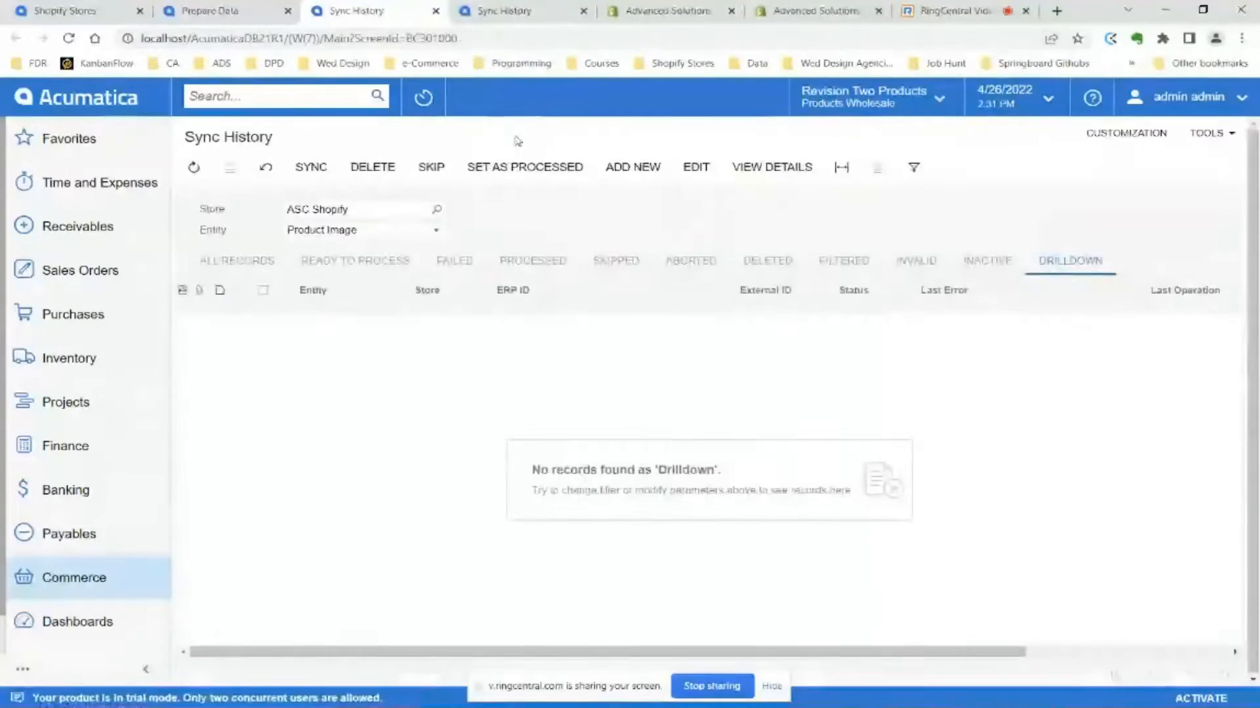
pyautogui.click(240, 260)
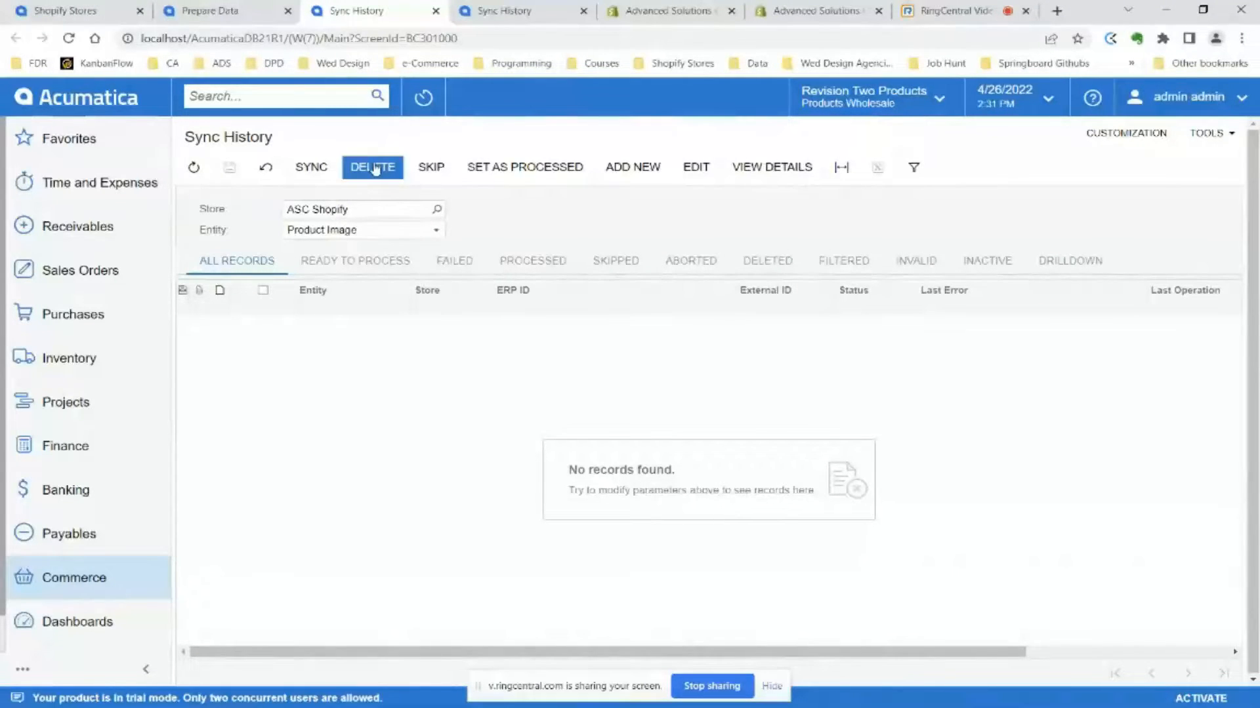
# - Inspect the Acer Laptop Computer stock item's attributes and enlarge its product image, then return to the sync history
pyautogui.press('super+Tab')
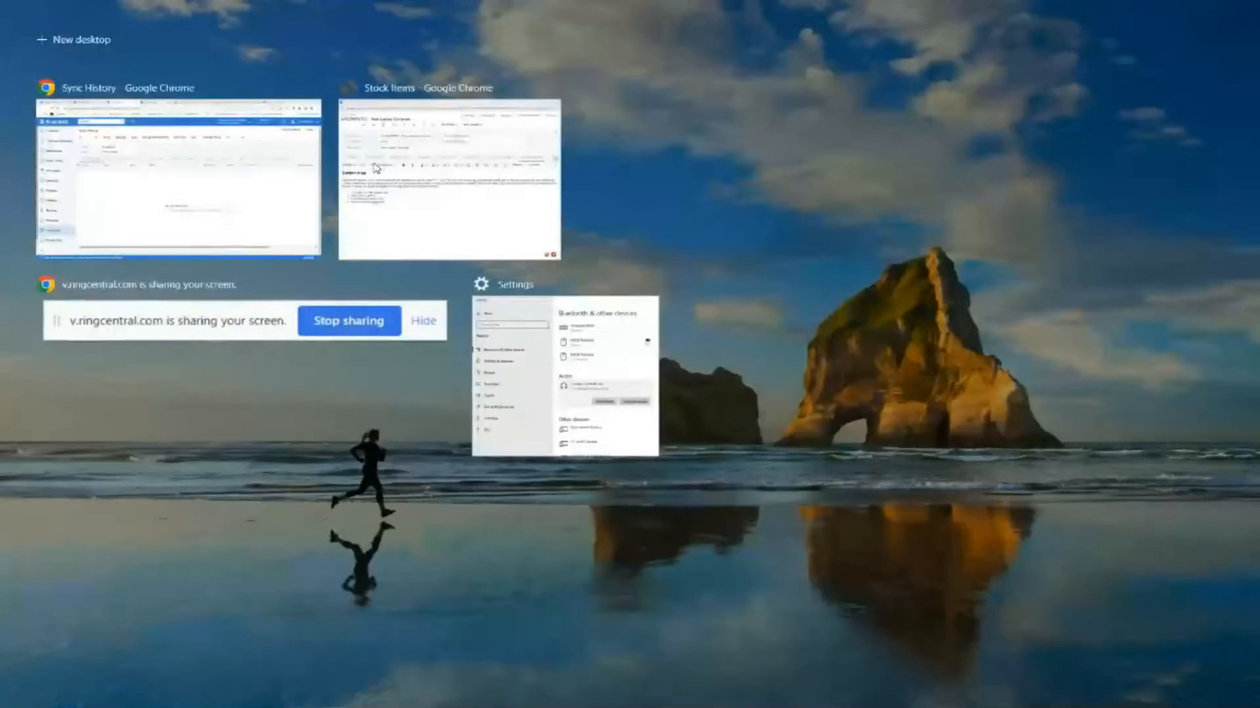
pyautogui.click(377, 168)
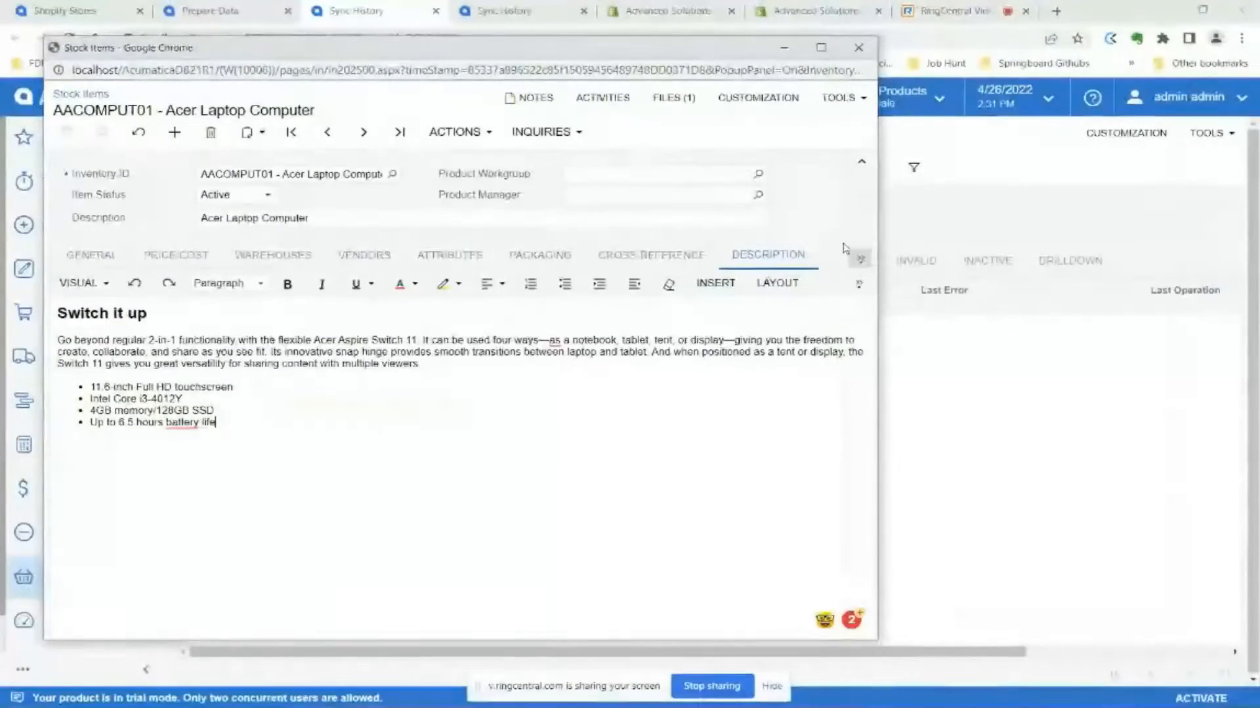
pyautogui.click(444, 259)
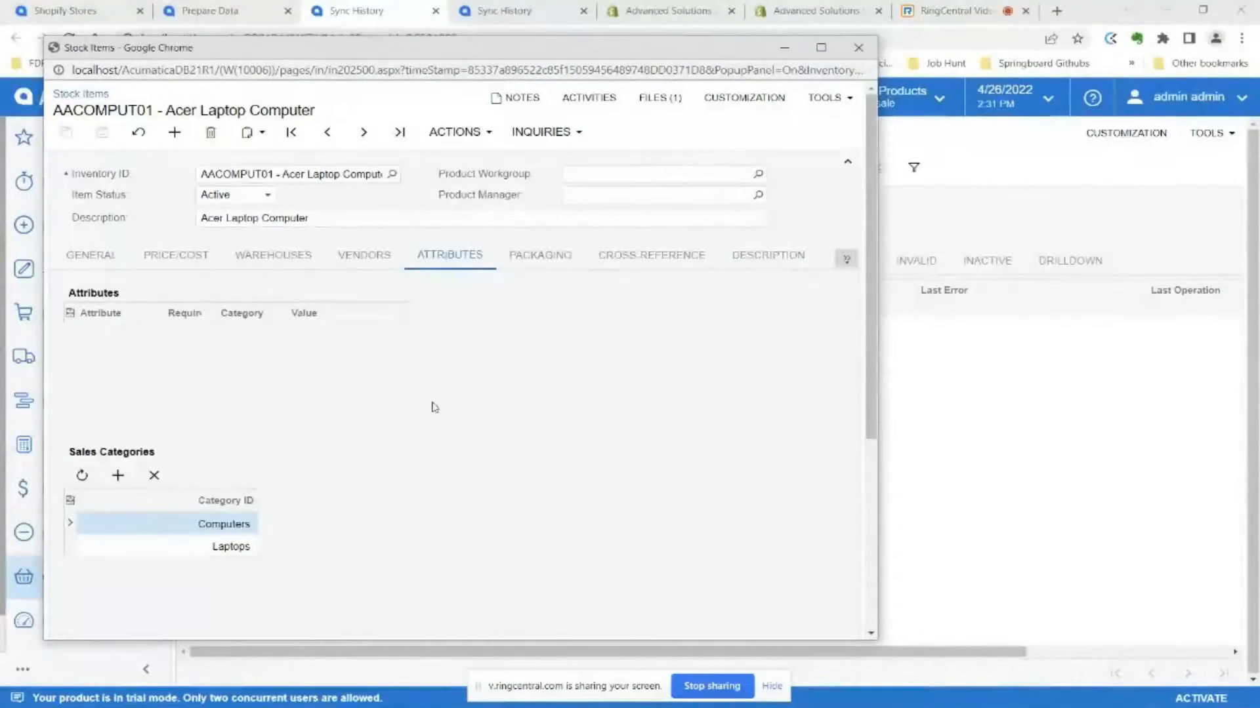
pyautogui.scroll(-5, 433, 407)
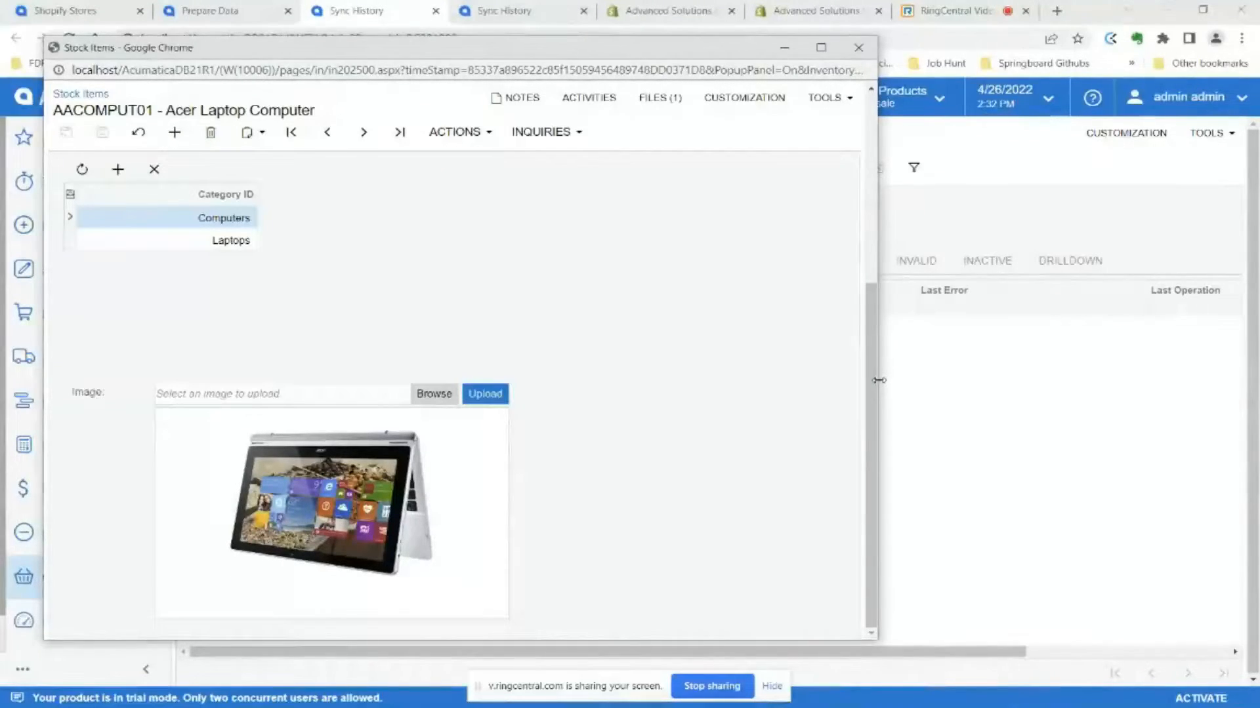
pyautogui.moveTo(877, 385); pyautogui.dragTo(1141, 360)
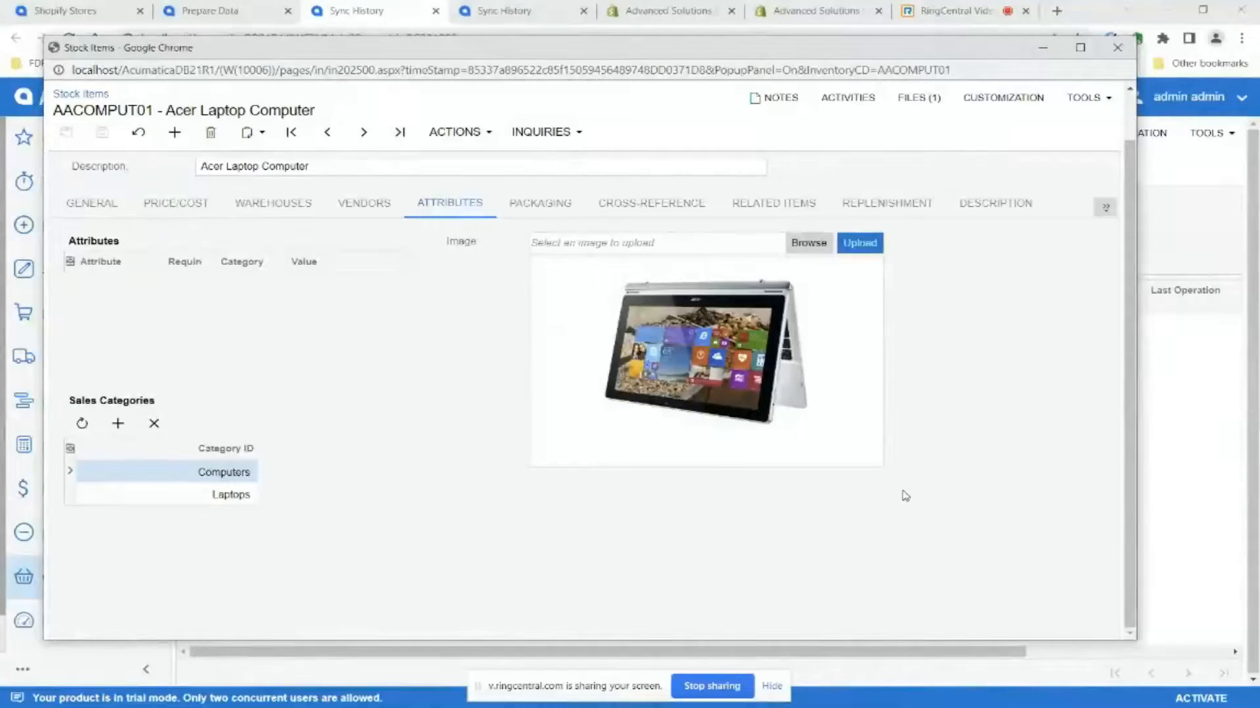
pyautogui.click(699, 385)
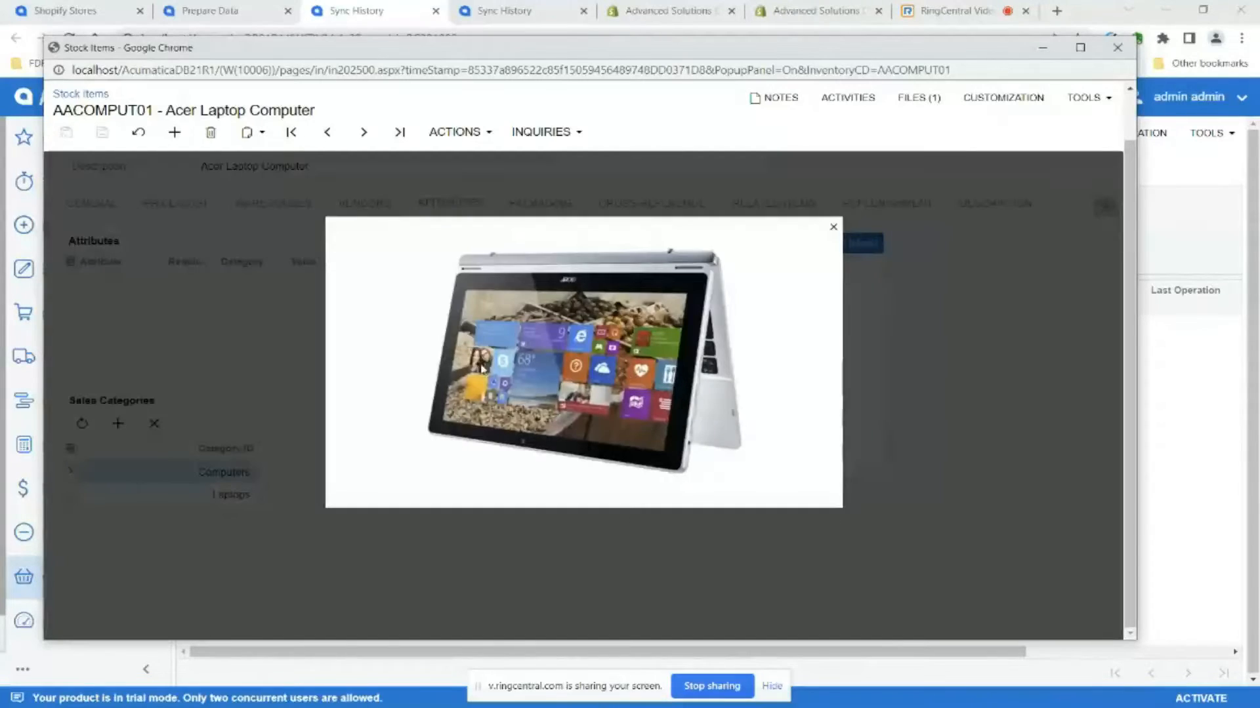
pyautogui.click(1105, 387)
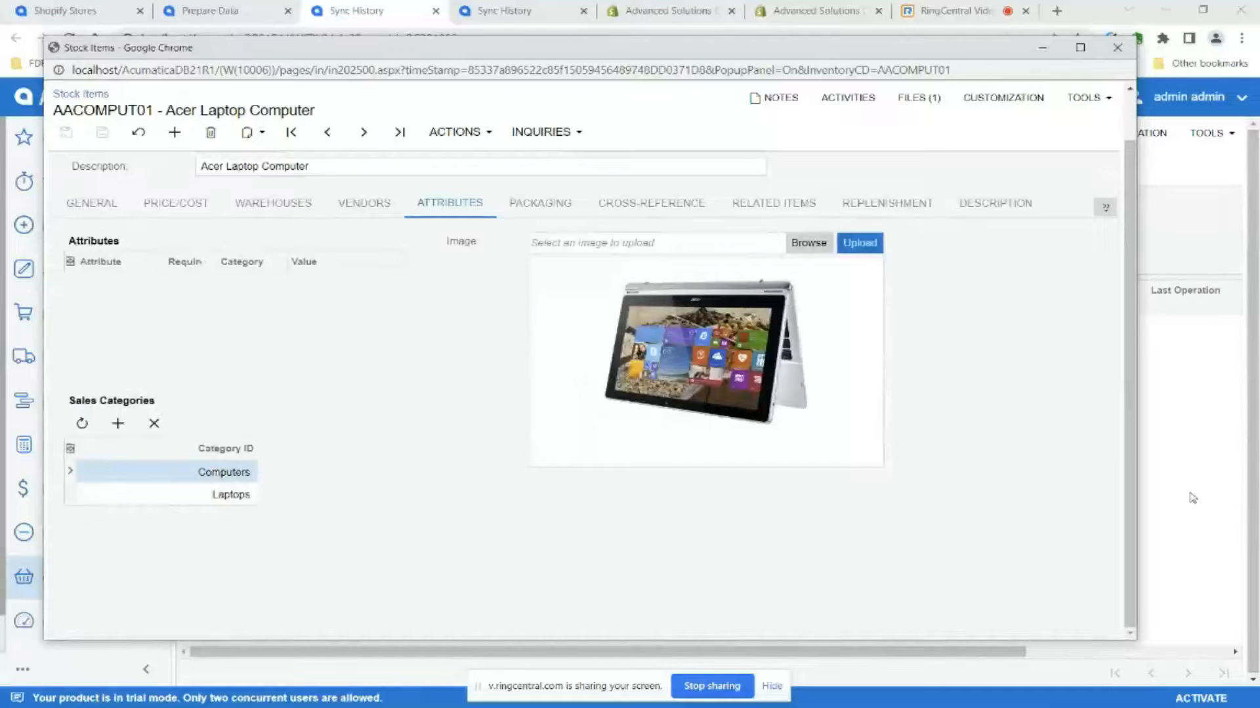
pyautogui.click(1194, 269)
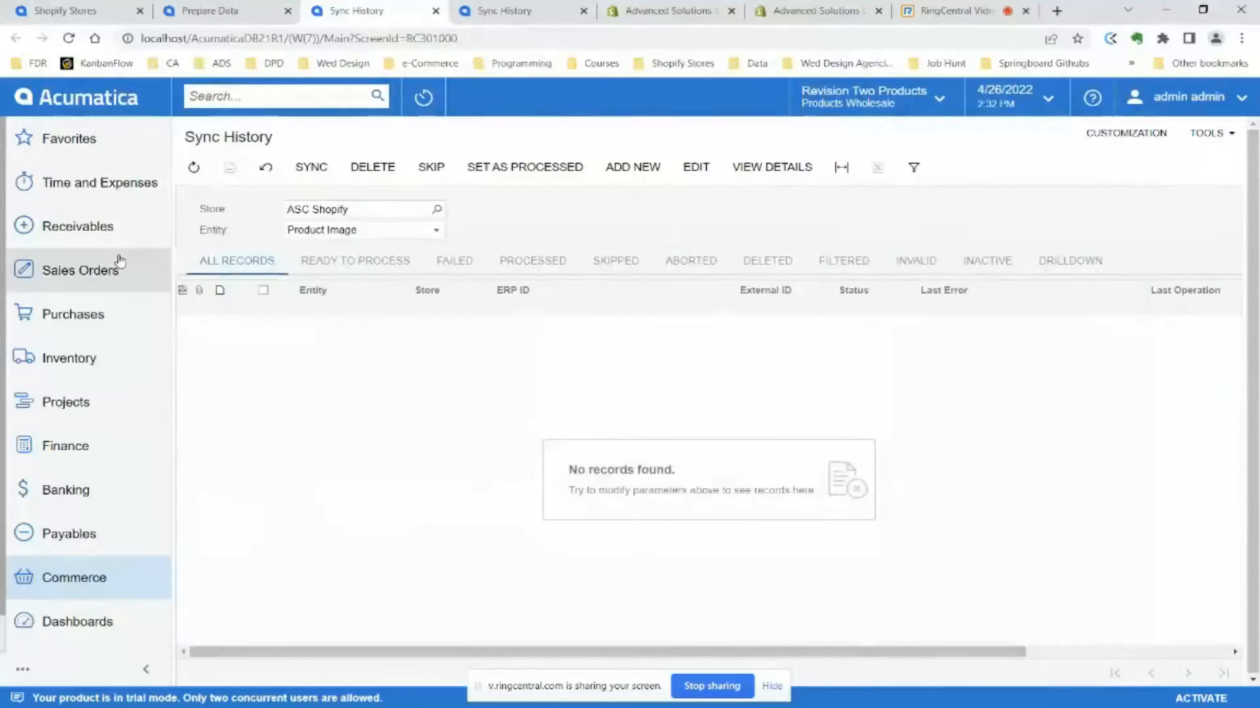
# - Run the incremental preparation of the Product Image entity for ASC Shopify once more
pyautogui.click(239, 12)
pyautogui.click(256, 402)
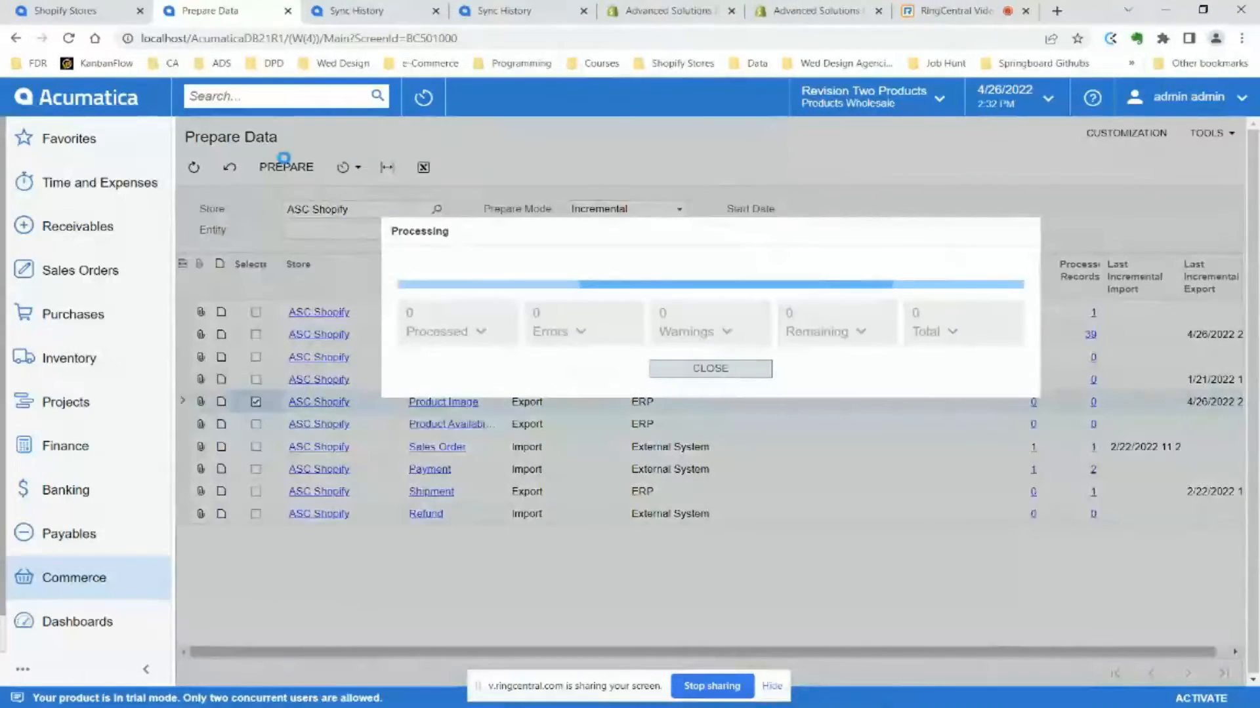
pyautogui.click(286, 167)
pyautogui.click(748, 367)
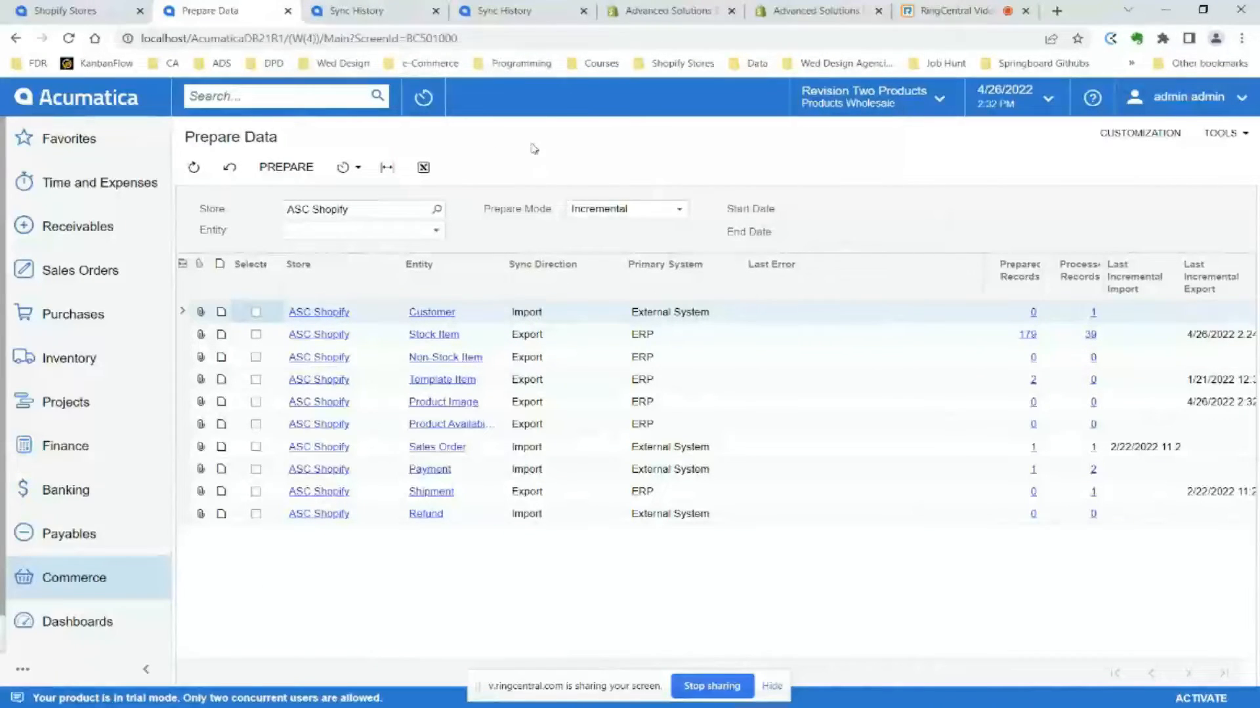
# - Switch to the Shopify product page and check the Acer Laptop Computer's media section and description
pyautogui.click(666, 12)
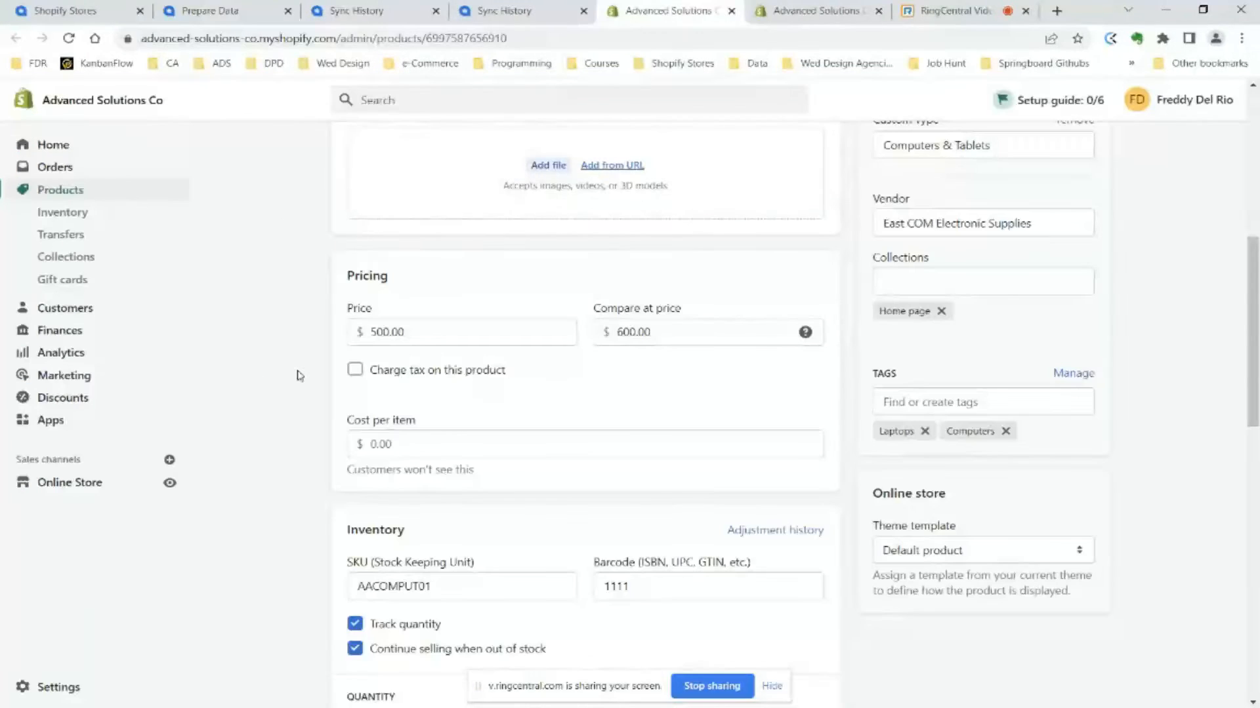
pyautogui.scroll(4, 296, 378)
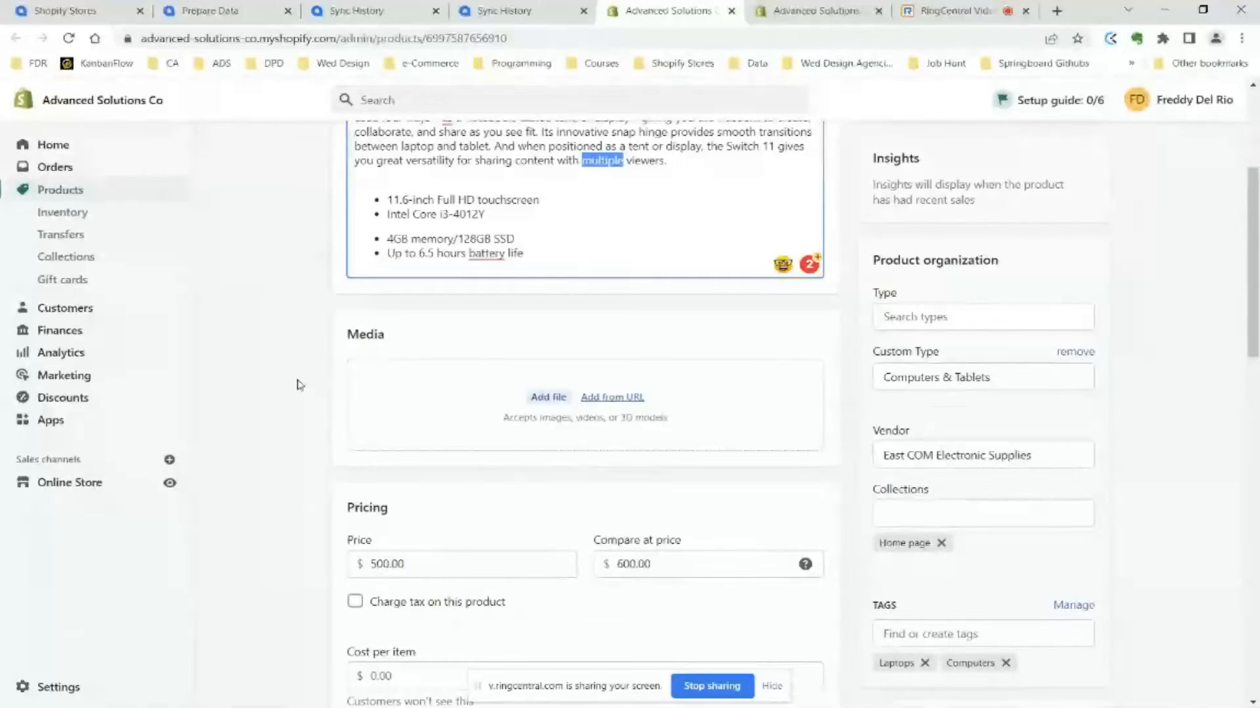
pyautogui.click(298, 383)
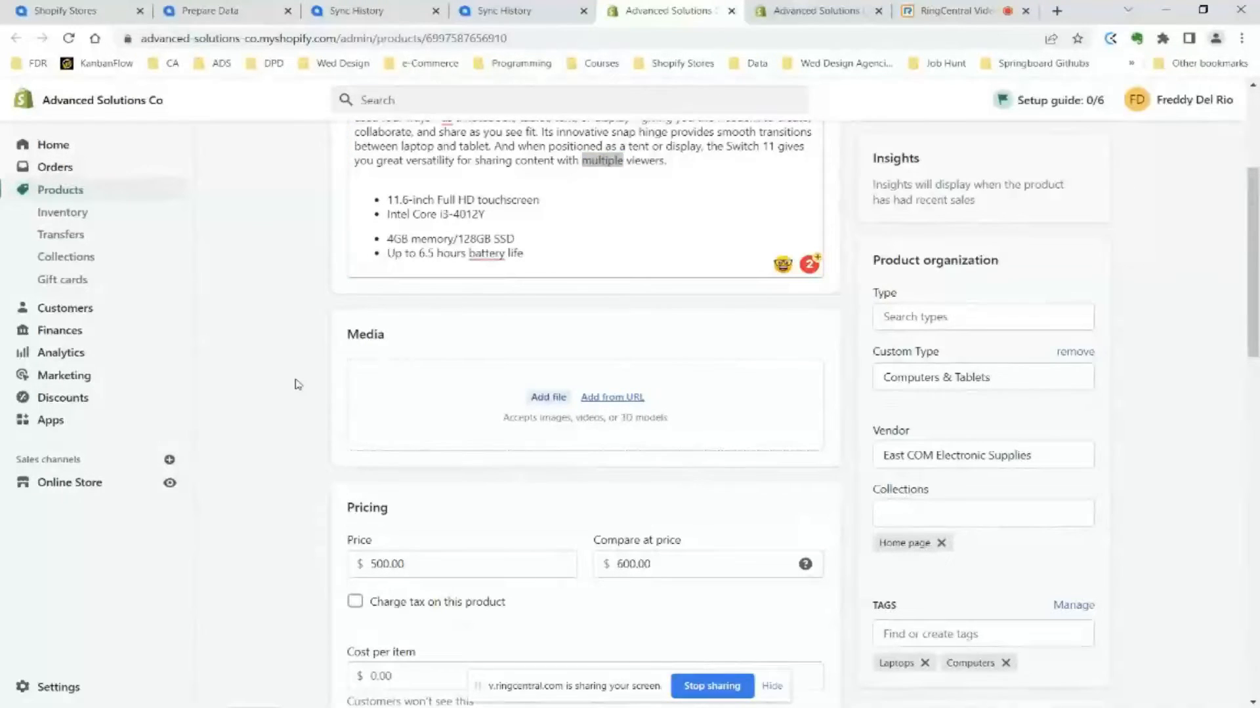
pyautogui.scroll(3, 298, 384)
pyautogui.scroll(1, 299, 385)
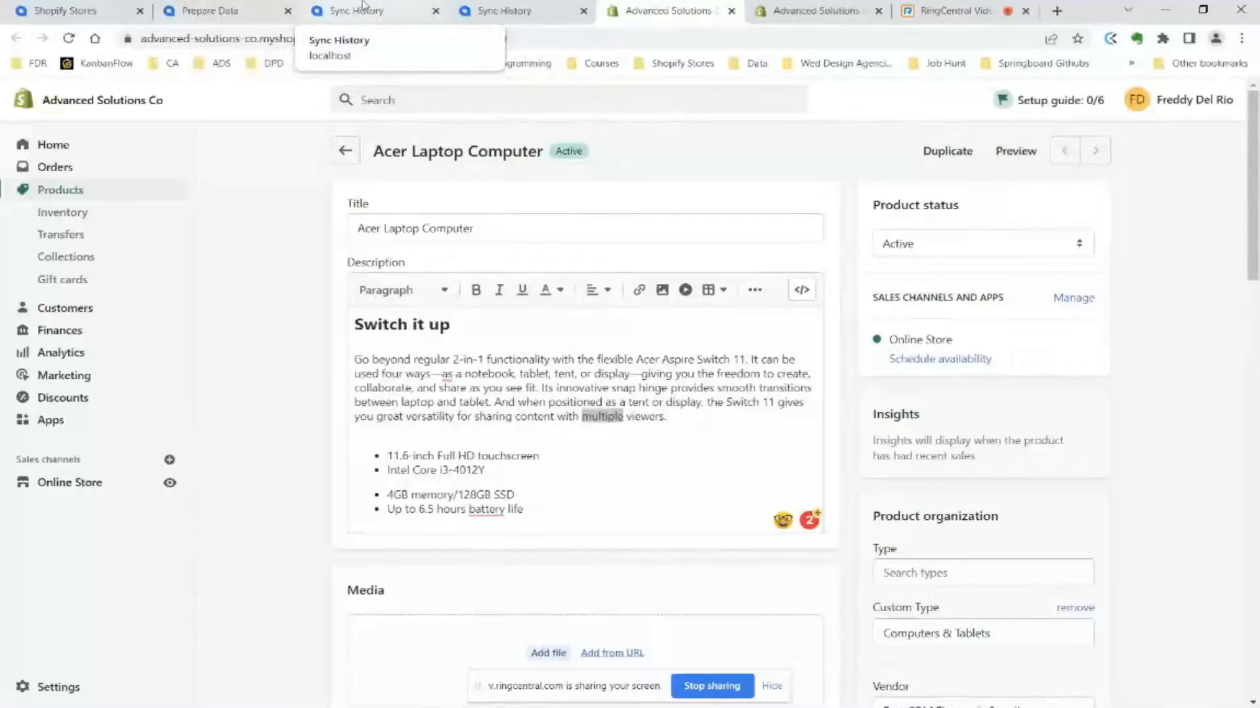
# - Close the Stock Item sync history and review the Product Image sync history and the Prepare Data entities in Acumatica
pyautogui.click(574, 13)
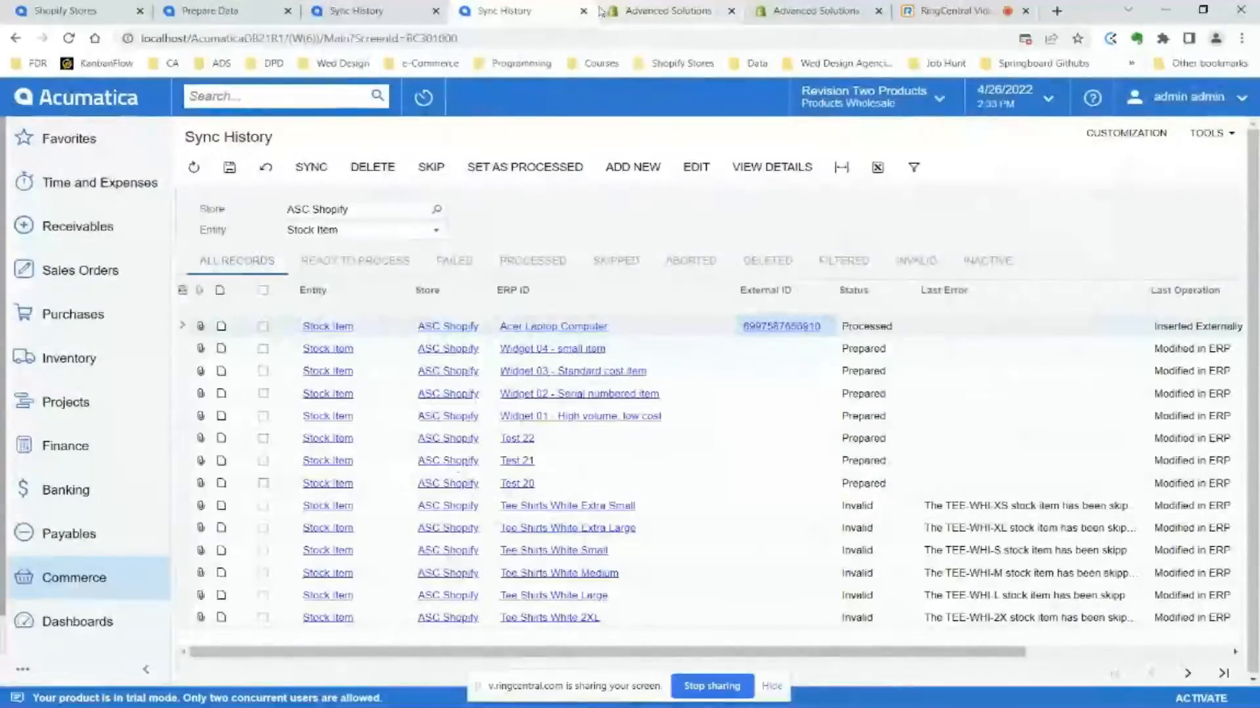
pyautogui.click(583, 12)
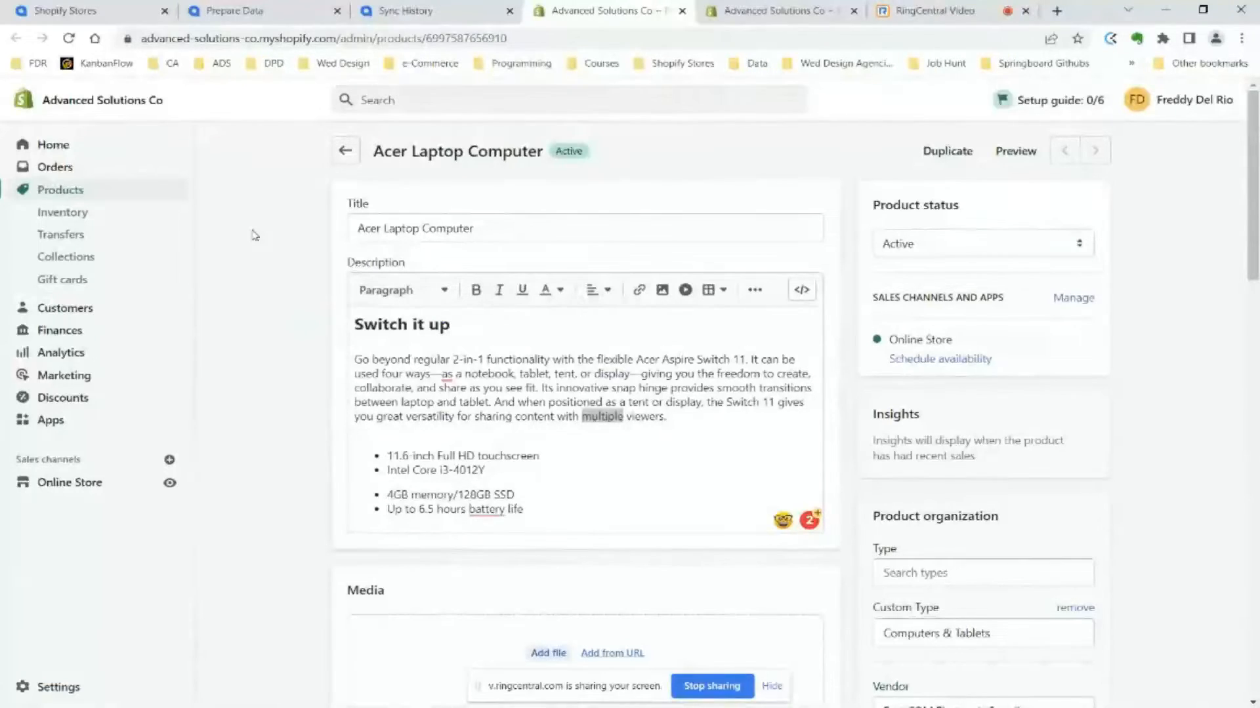
pyautogui.click(449, 19)
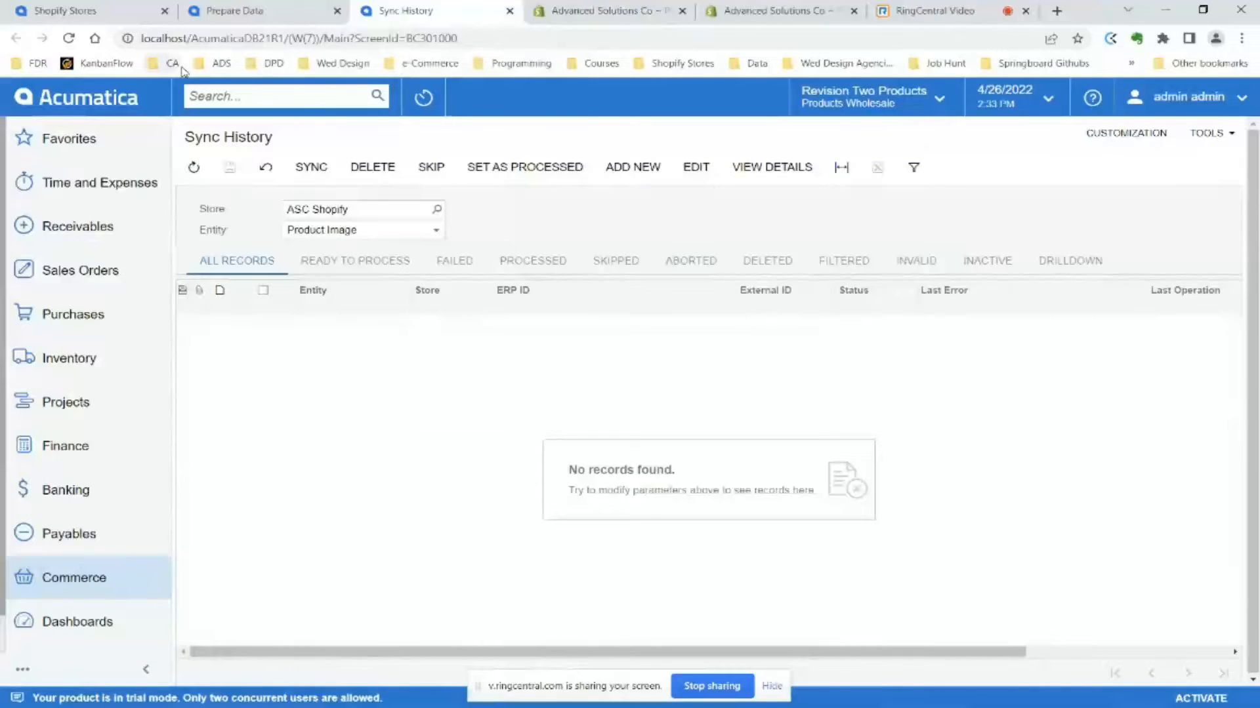
pyautogui.click(232, 15)
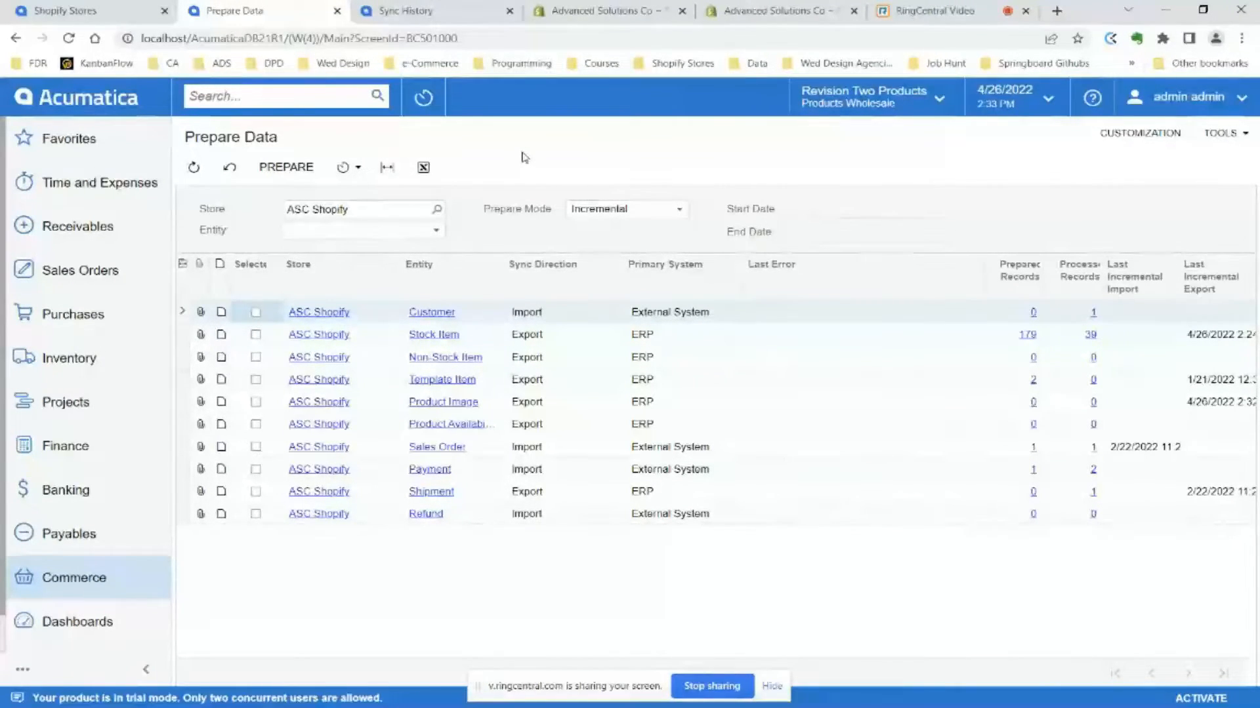
# - Check the Acer Laptop Computer product pages in Shopify again and return to the products list
pyautogui.click(607, 17)
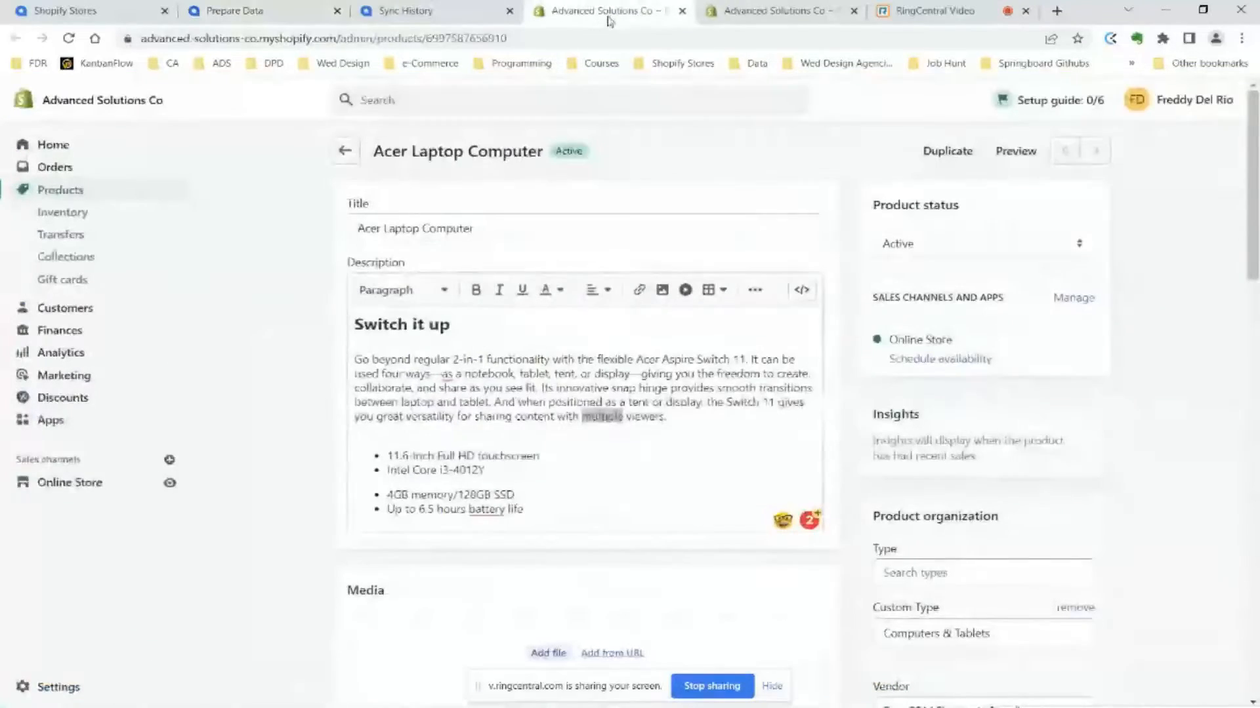
pyautogui.click(802, 16)
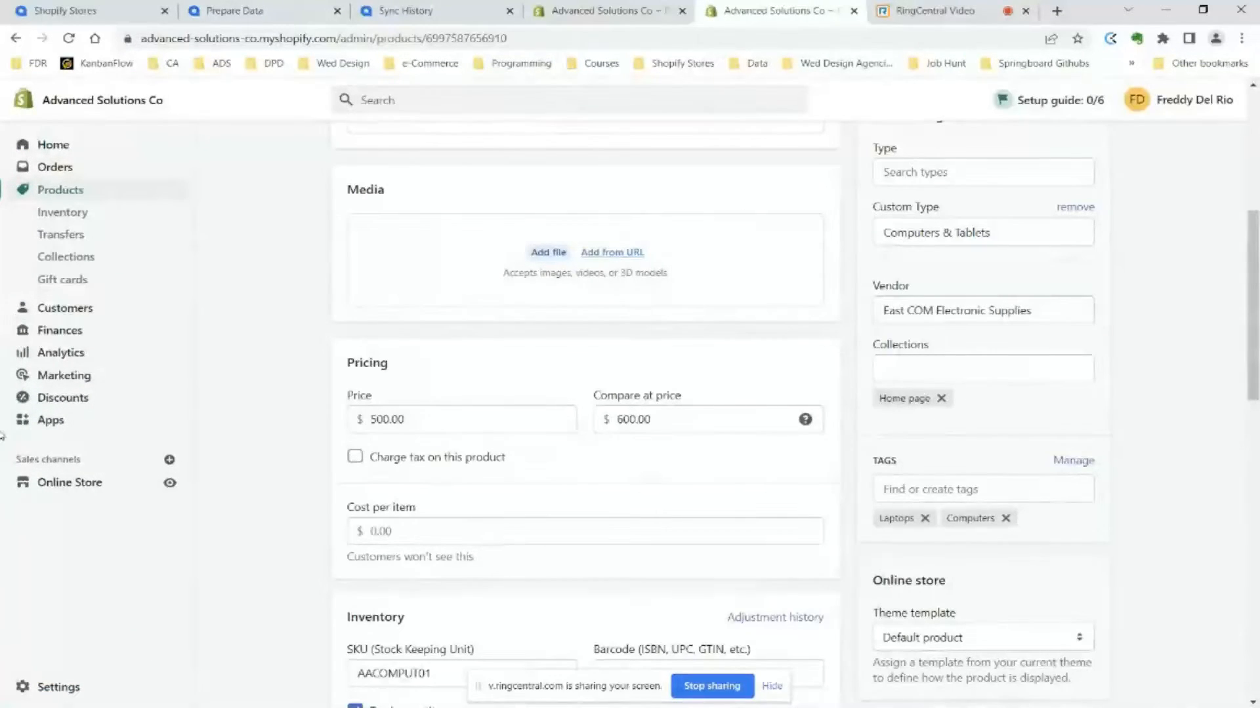
pyautogui.click(61, 190)
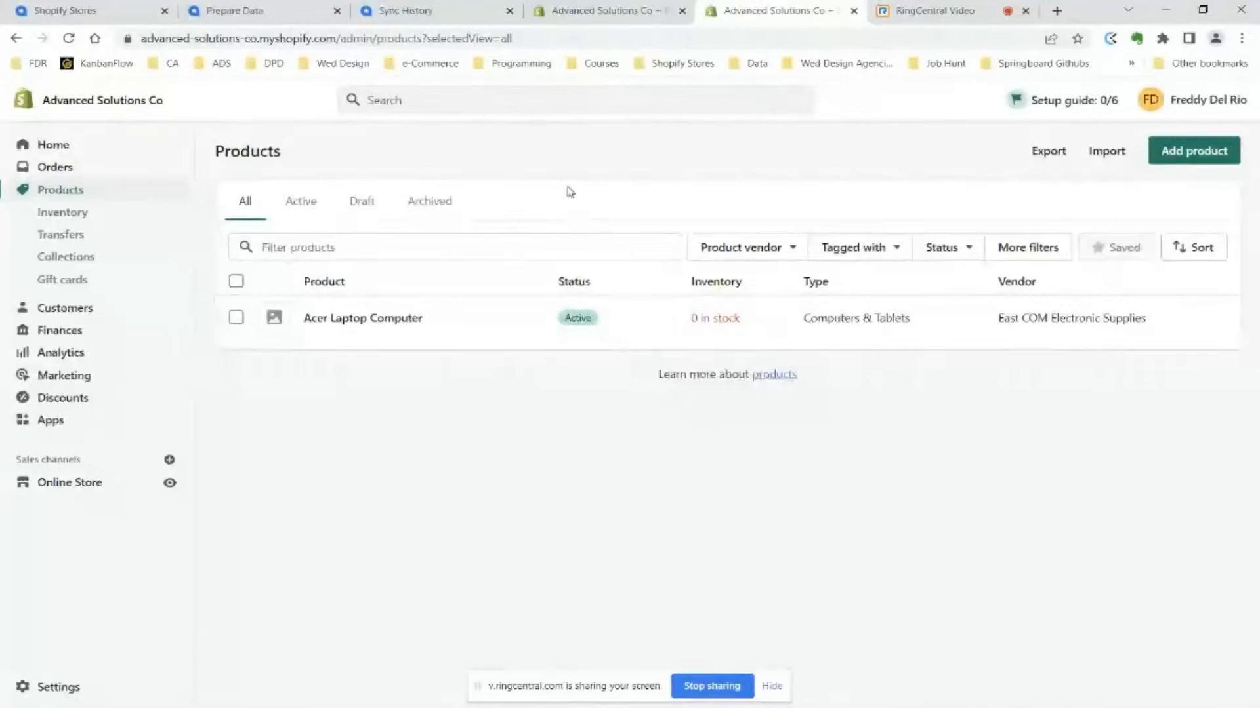
# - Switch to Acumatica's Prepare Data page and select the Product Availability entity for ASC Shopify
pyautogui.click(276, 16)
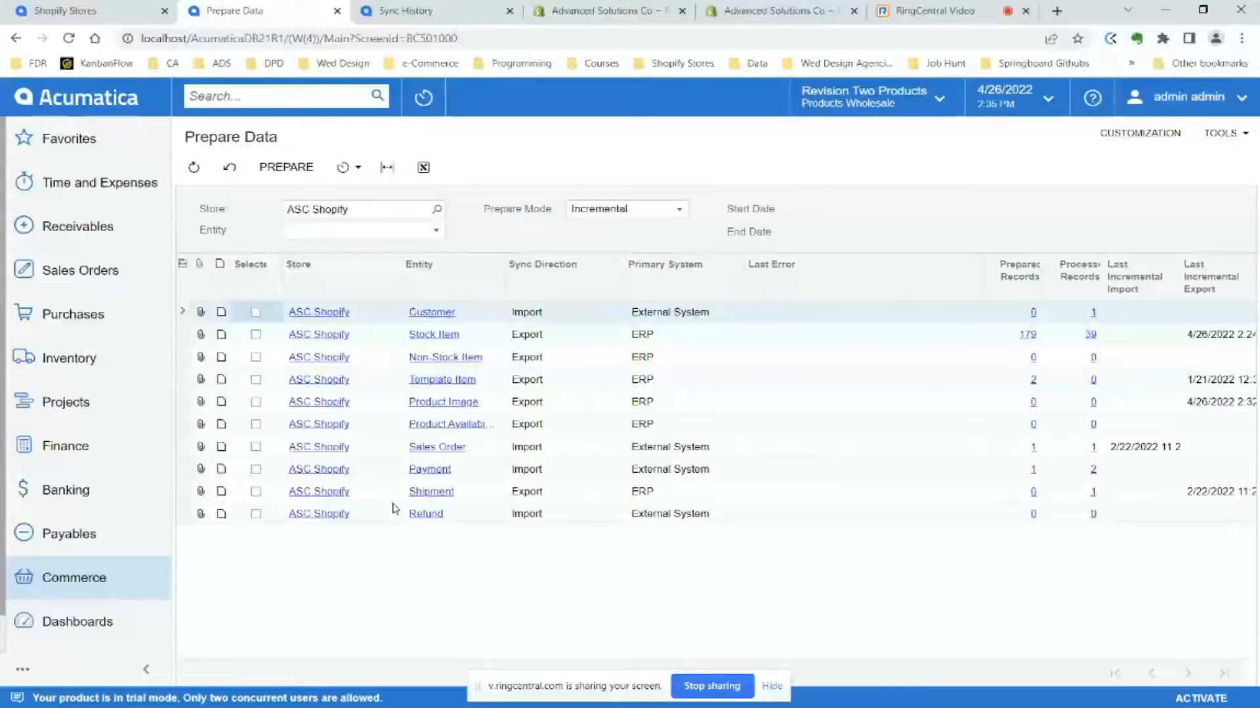
pyautogui.click(255, 424)
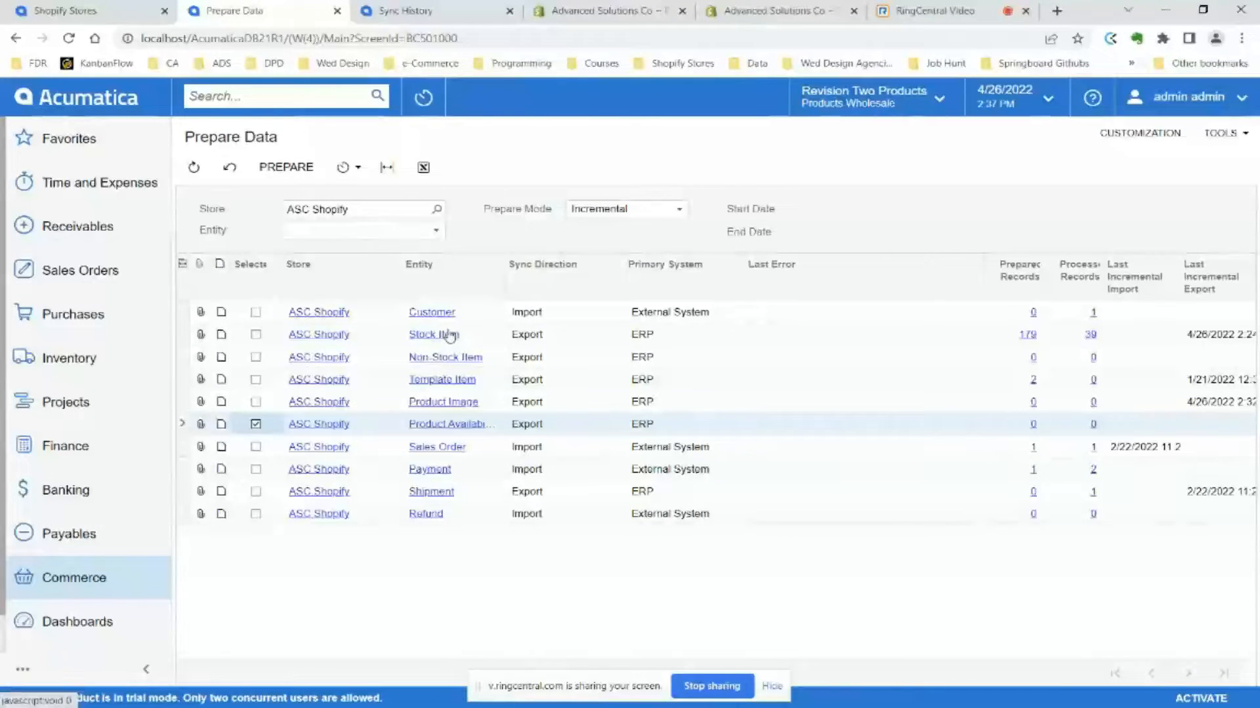
# - Try changing the stock item's description to "Acer Laptop Computers" and close the item without saving
pyautogui.press('super+Tab')
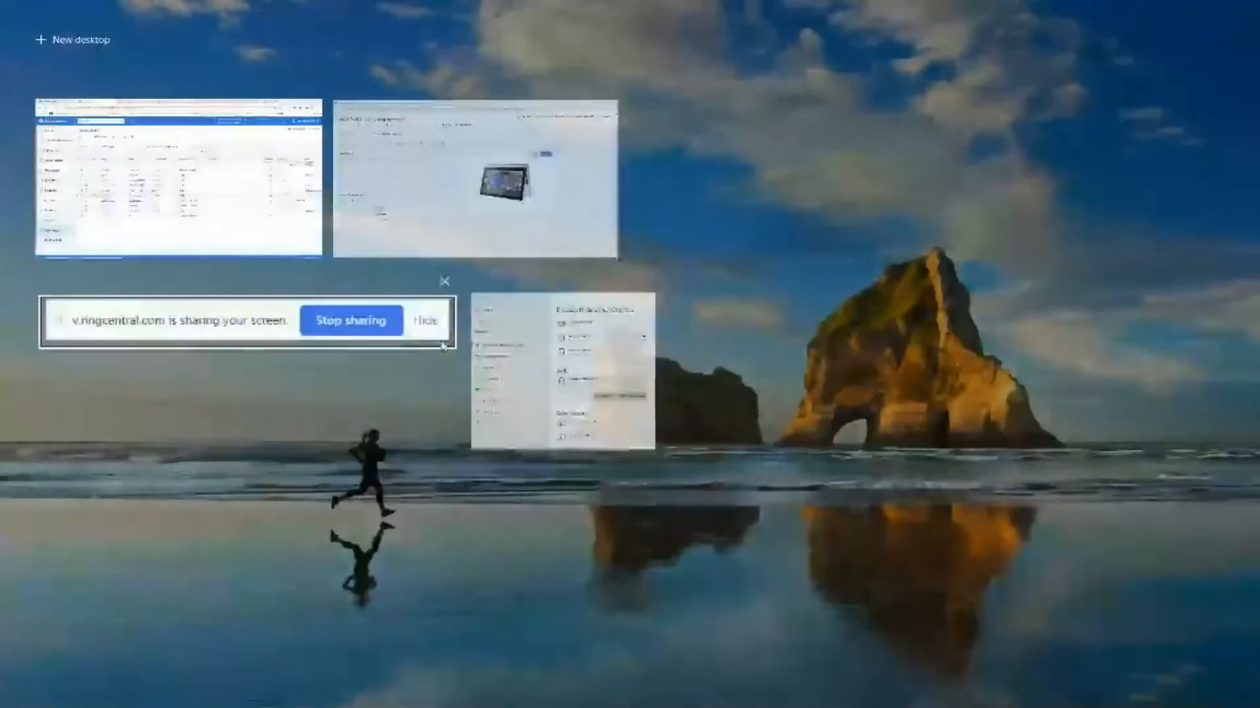
pyautogui.click(351, 180)
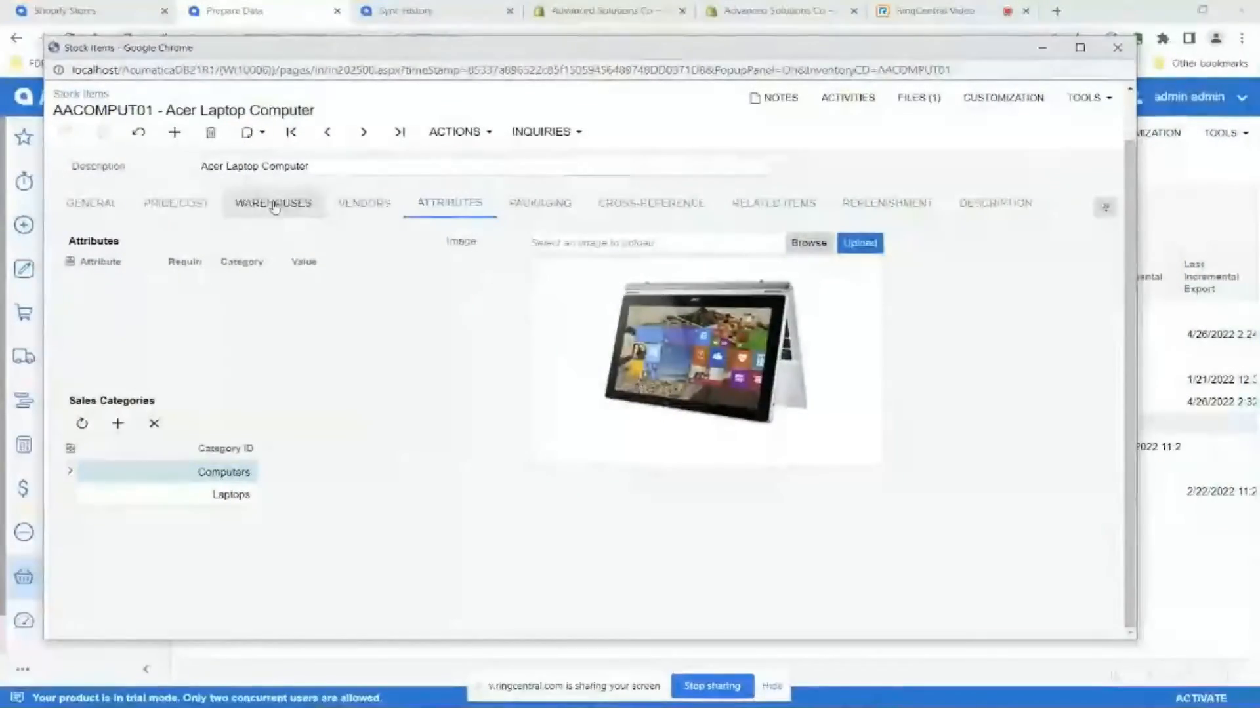
pyautogui.click(352, 168)
pyautogui.press('End')
pyautogui.write('s')
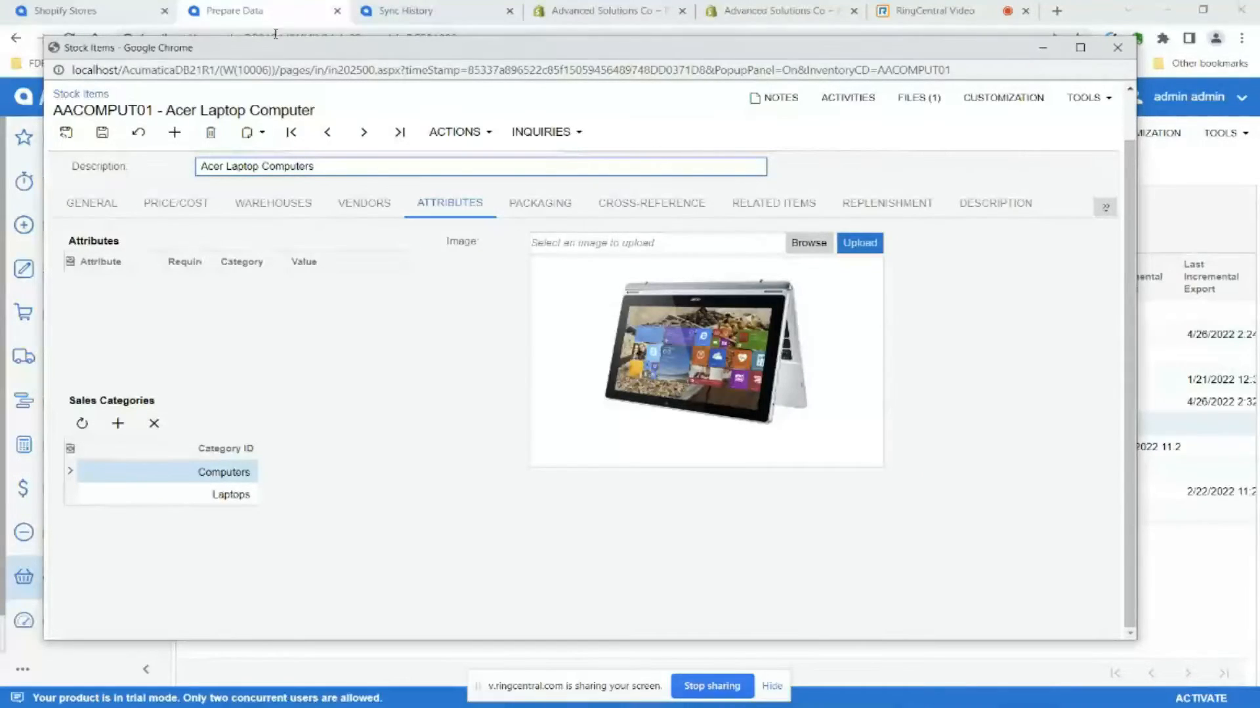
pyautogui.click(1117, 47)
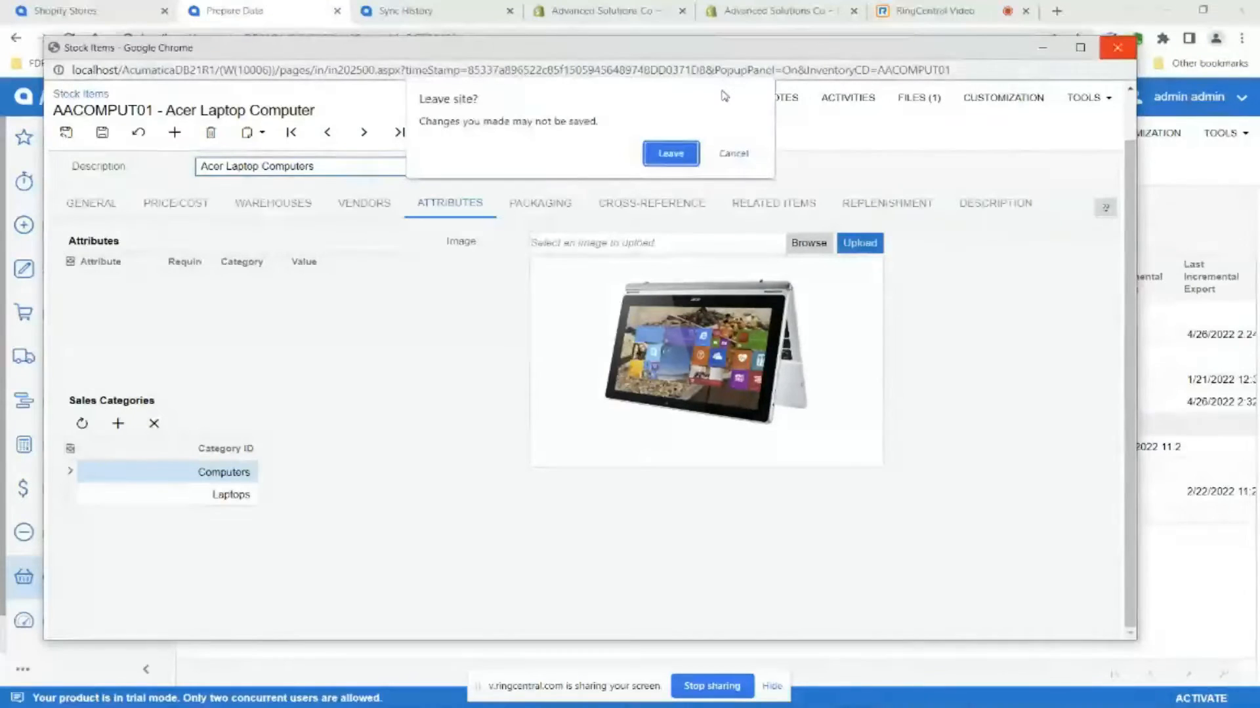
pyautogui.click(670, 152)
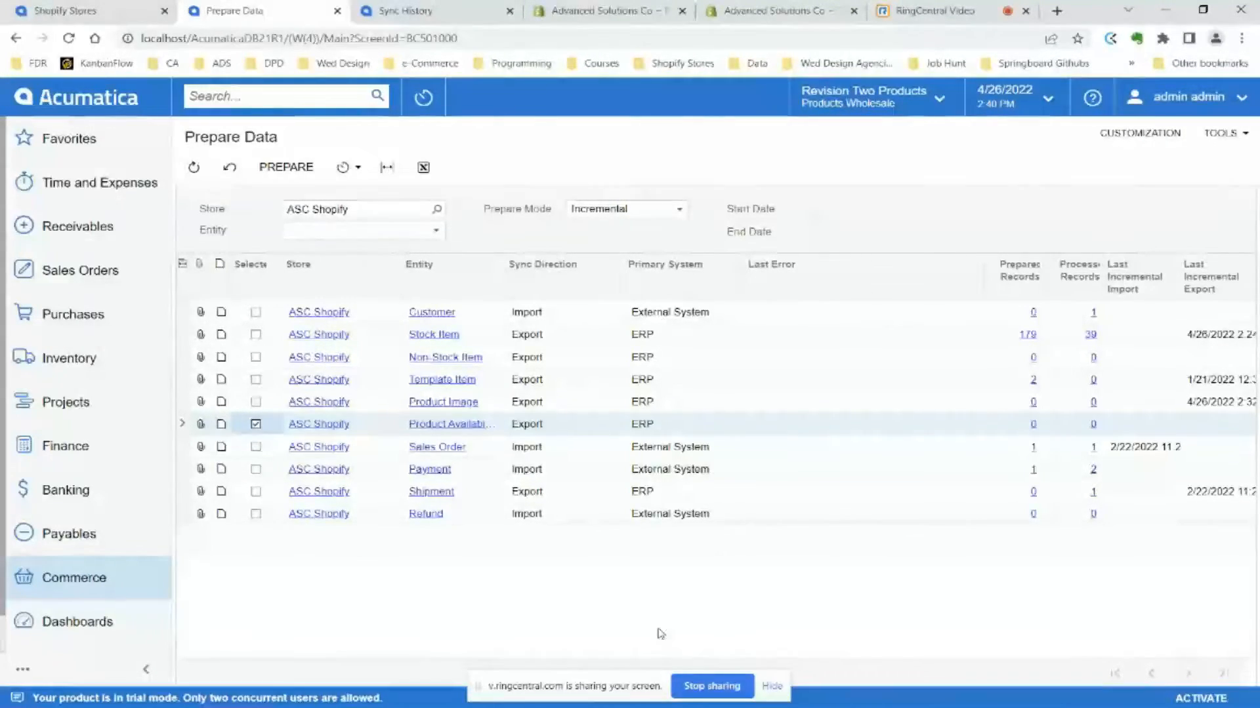
pyautogui.click(713, 686)
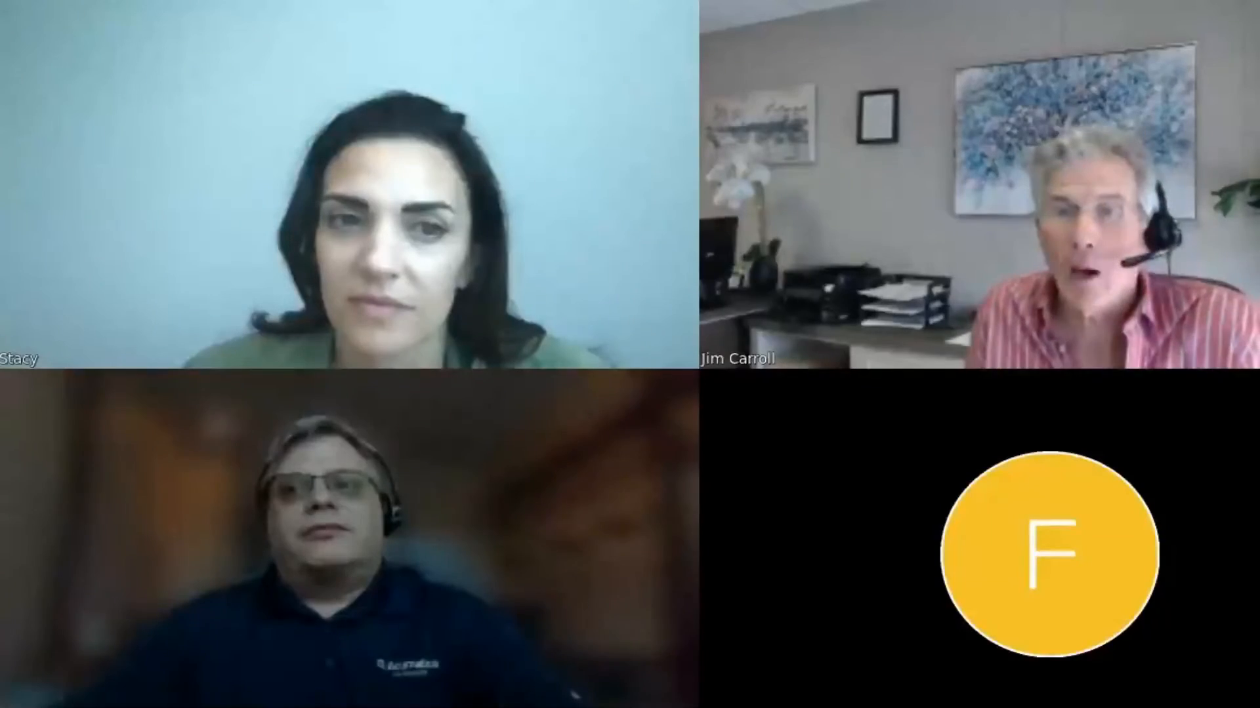